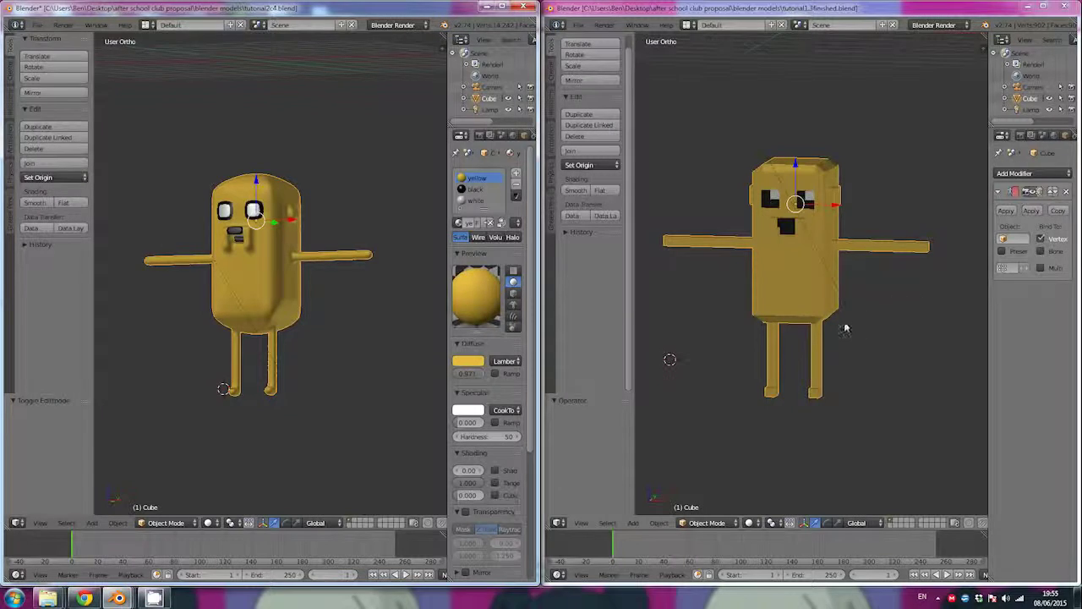
Step: Enlarge the tutorial1.3finished.blend window to fill the screen and view the blocky model at an angle
middle_click_drag(849, 298, 858, 267)
key("KP_1")
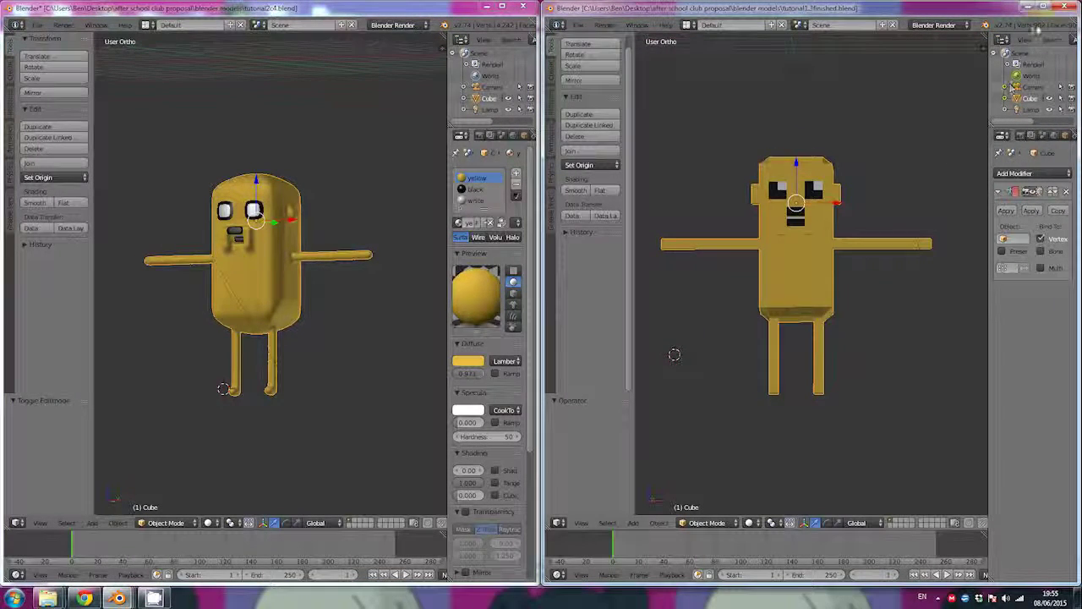
left_click(1043, 8)
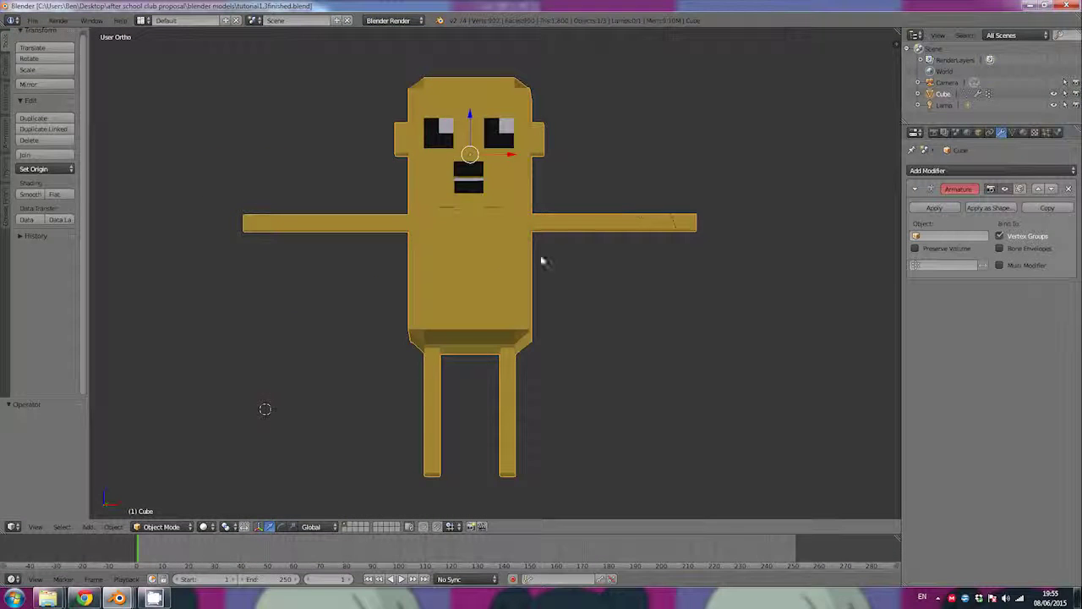
middle_click_drag(498, 280, 422, 277)
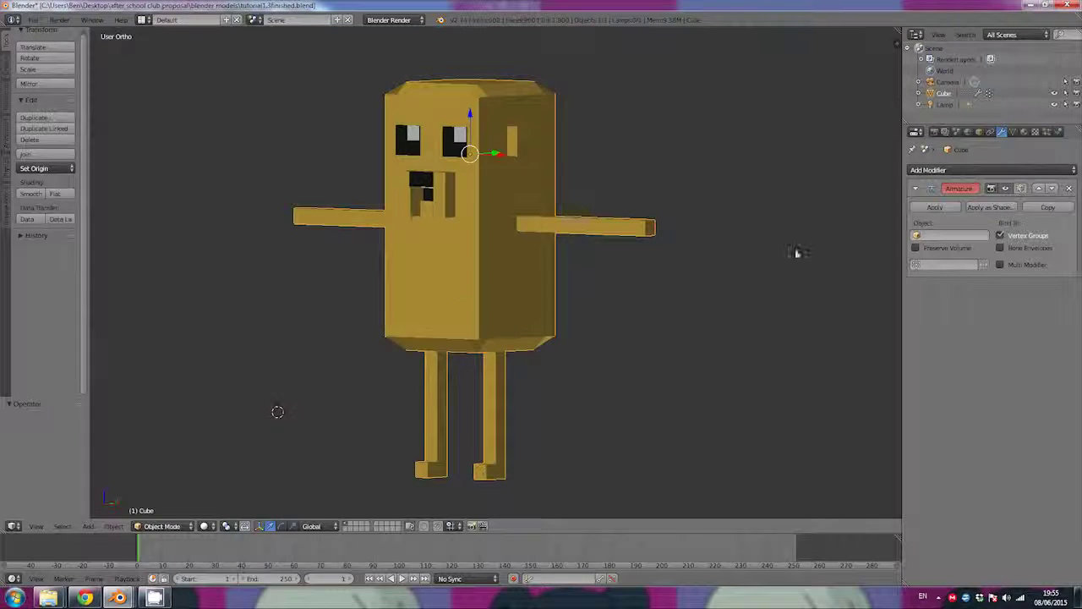
Step: Start the Screencast Keys display in the 3D view and close the view properties
left_click(897, 48)
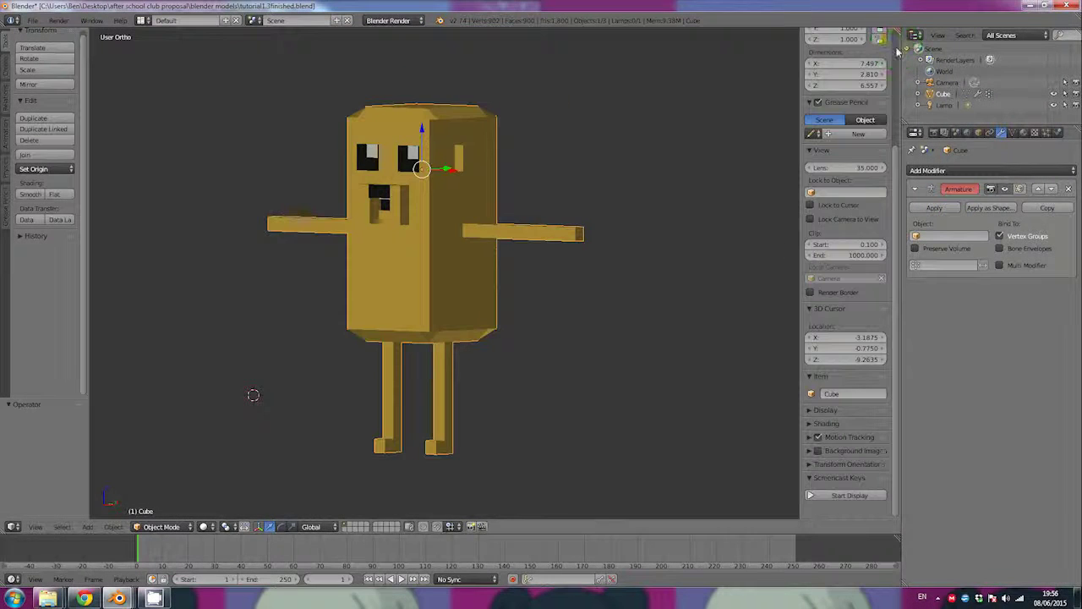
left_click(849, 495)
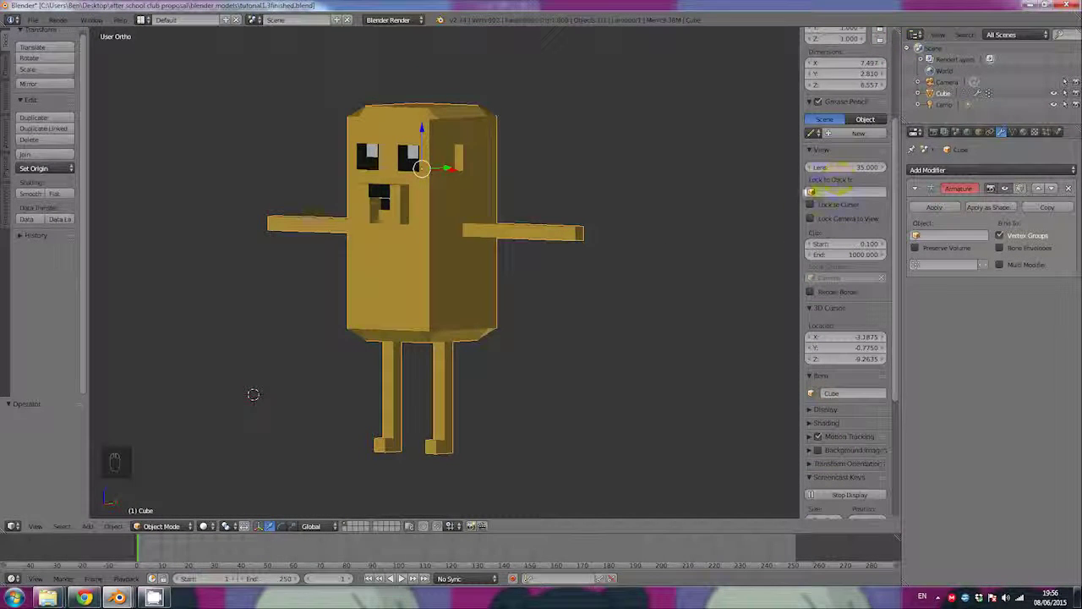
key("n")
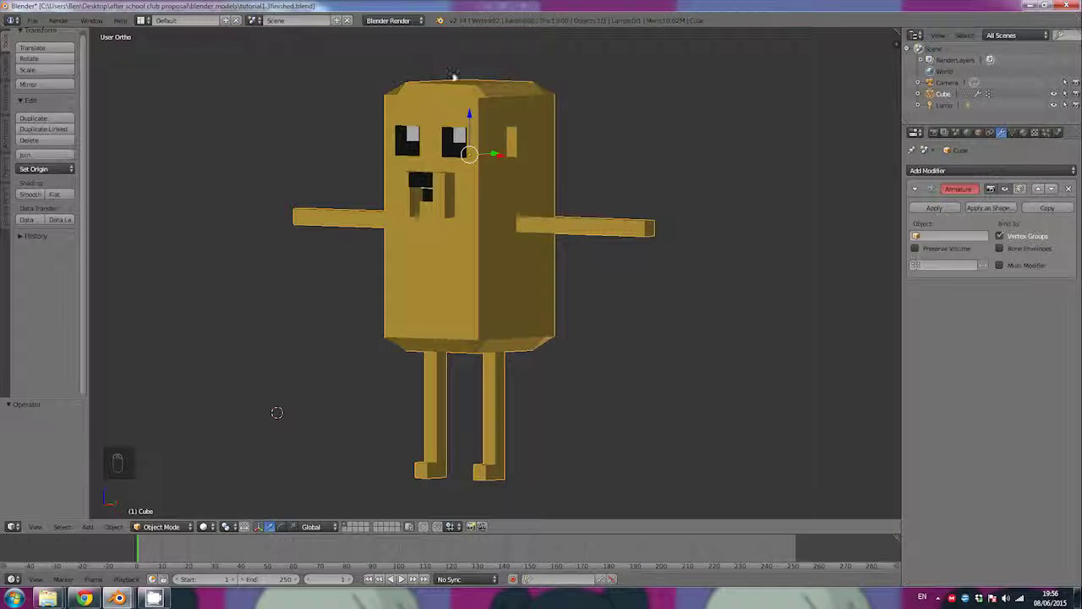
Step: Switch the blocky character mesh from Object Mode to Edit Mode
left_click(163, 529)
left_click(156, 496)
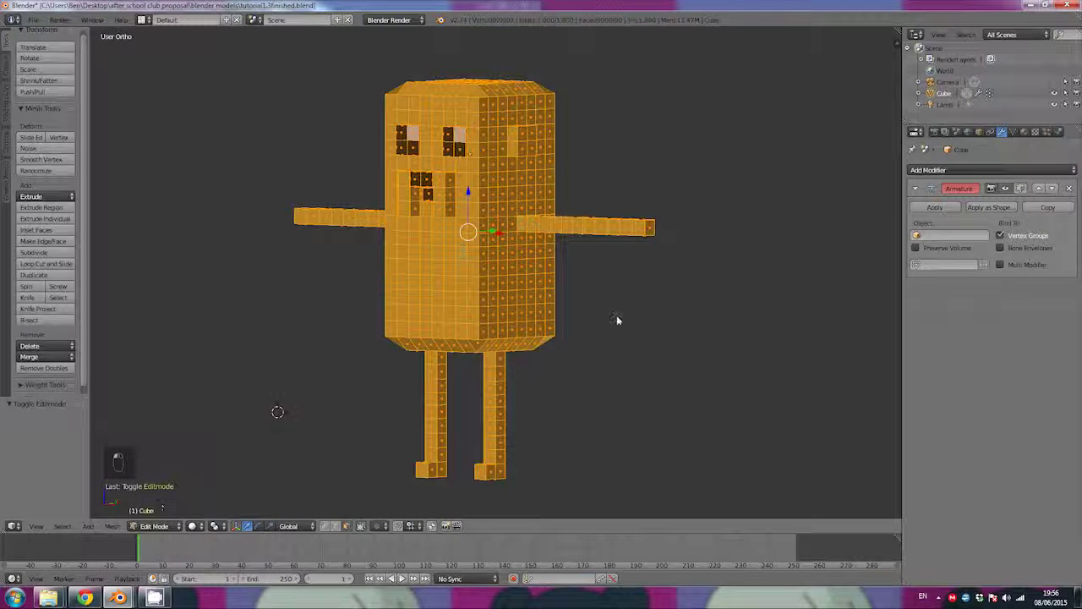
middle_click_drag(334, 218, 381, 206)
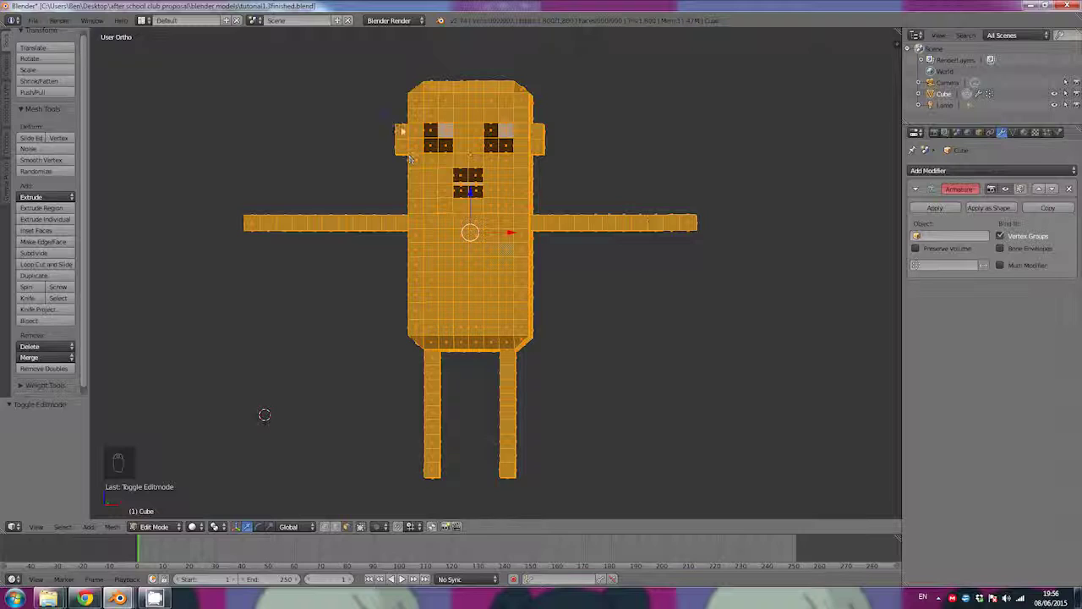
Step: Compare the blocky model side by side with the smooth tutorial2c4.blend character, and bring the blocky model back to full size
left_click_drag(534, 10, 1081, 10)
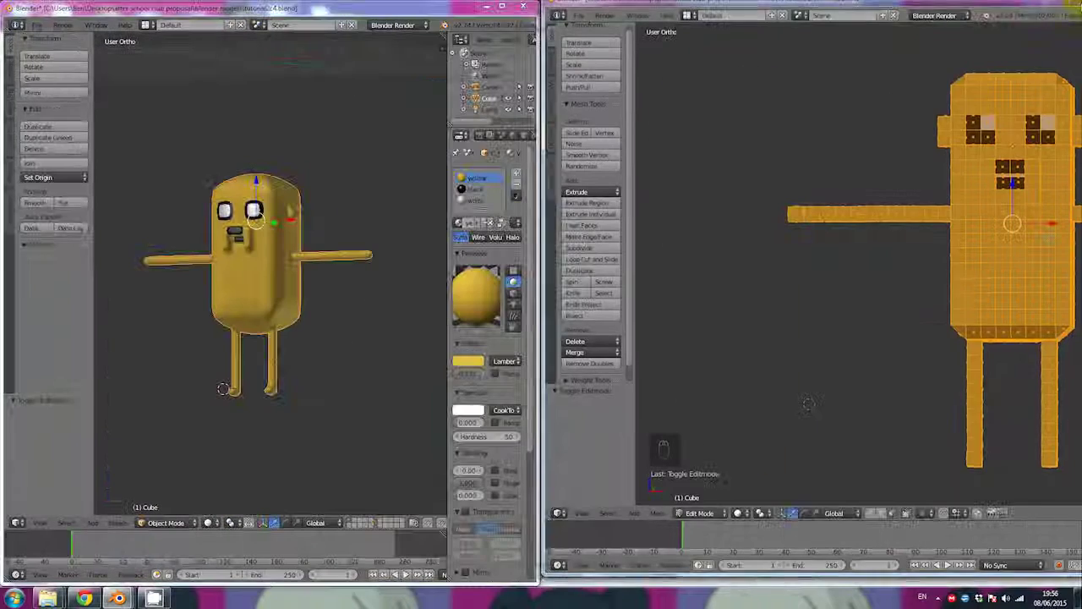
middle_click_drag(311, 224, 258, 216)
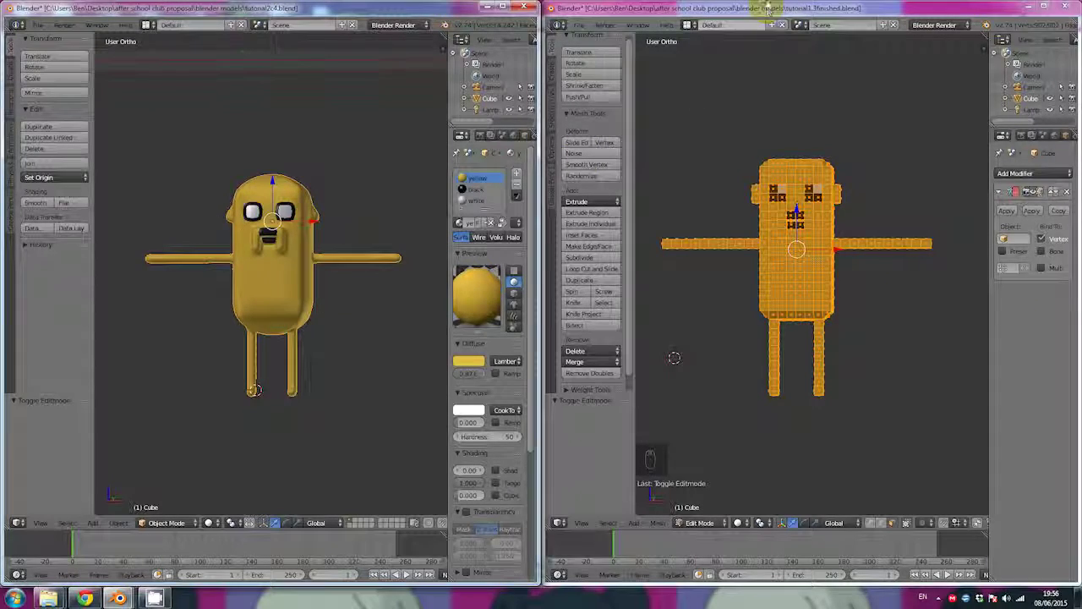
left_click(1047, 6)
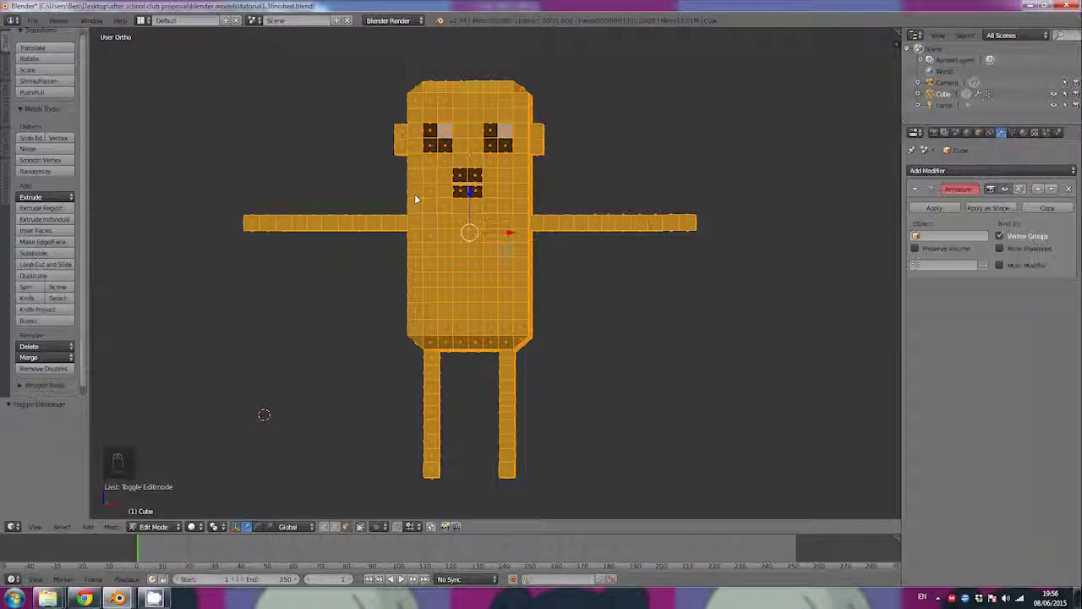
Step: Select single faces one after another on the front of the torso, between the shoulder and the mouth
scroll(415, 199, "down", 2)
scroll(423, 194, "up", 4)
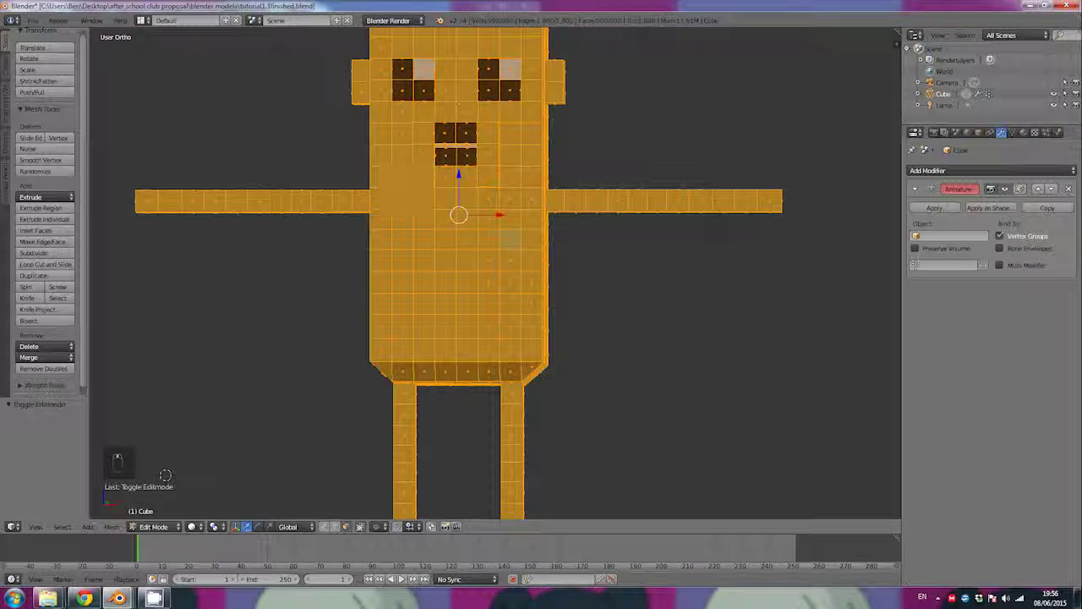
mouse_move(425, 168)
middle_mouse_down()
mouse_move(405, 149)
mouse_move(401, 159)
middle_mouse_up()
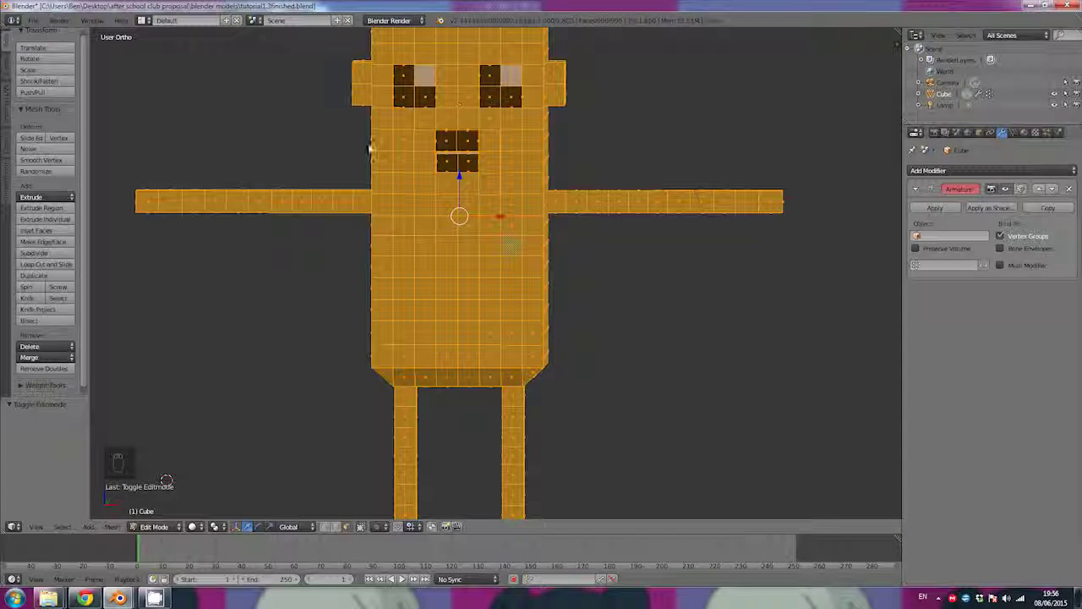
right_click(370, 210)
right_click(382, 208)
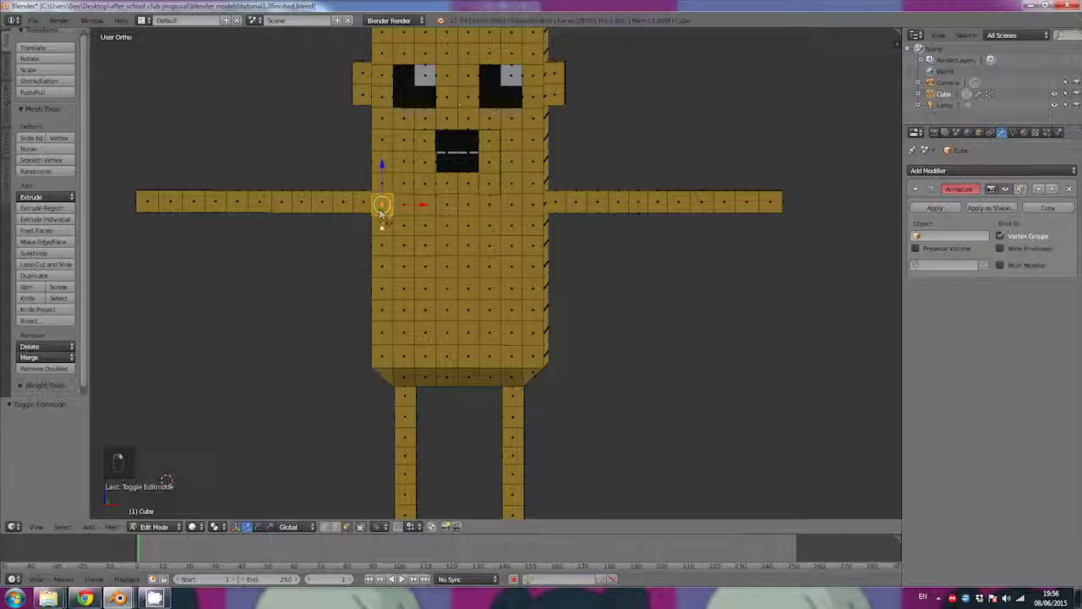
right_click(382, 224)
right_click(414, 258)
right_click(406, 228)
right_click(403, 206)
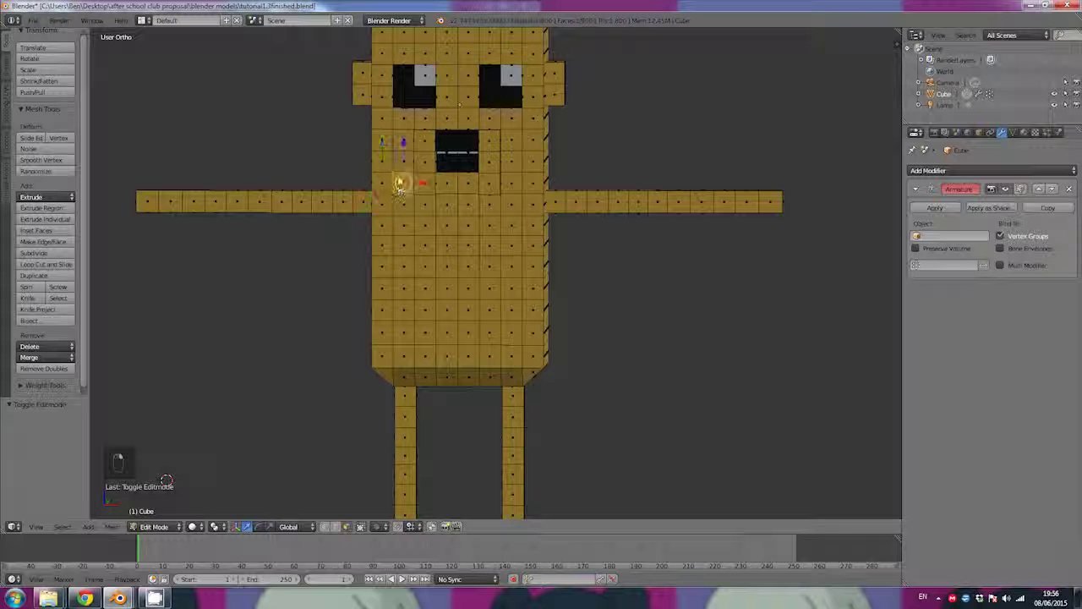
right_click(382, 160)
middle_click_drag(414, 206, 434, 224)
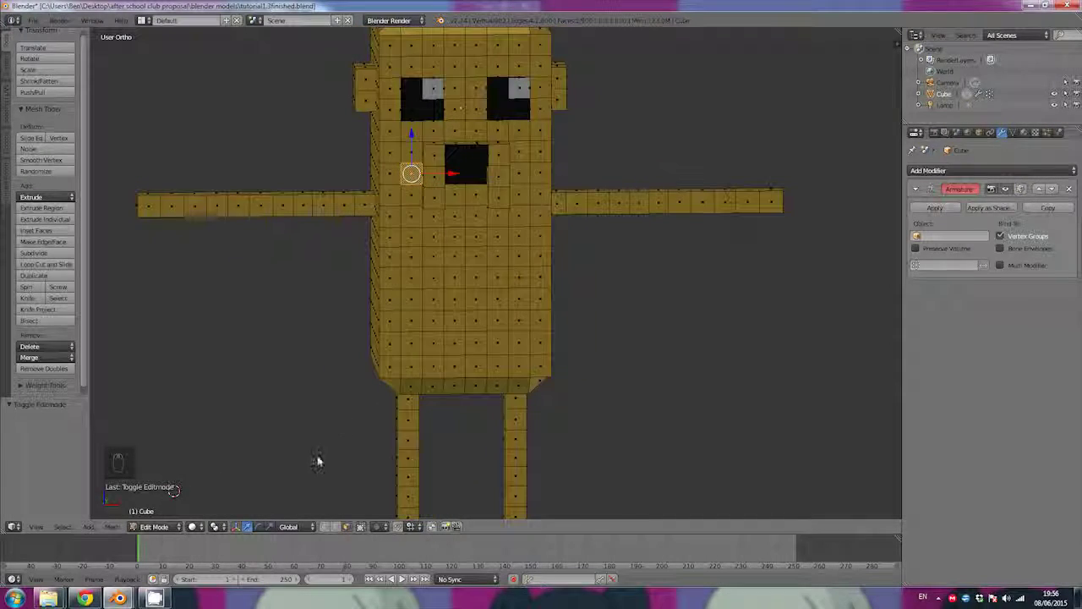
Step: Change the mesh selection mode to vertex select
left_click(324, 526)
scroll(359, 259, "down", 3)
scroll(352, 216, "up", 2)
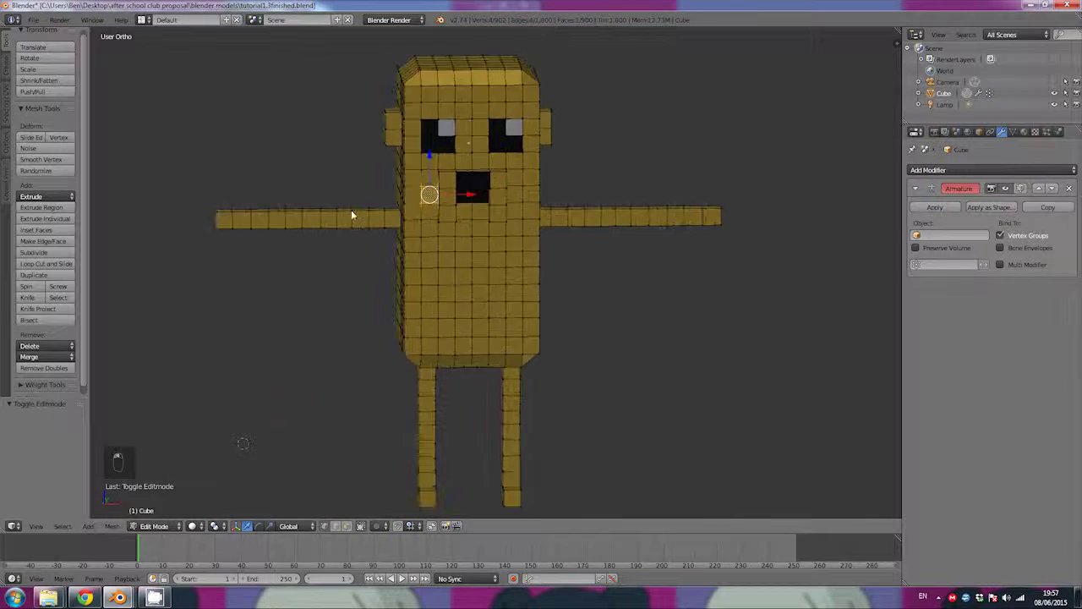
scroll(350, 173, "up", 3)
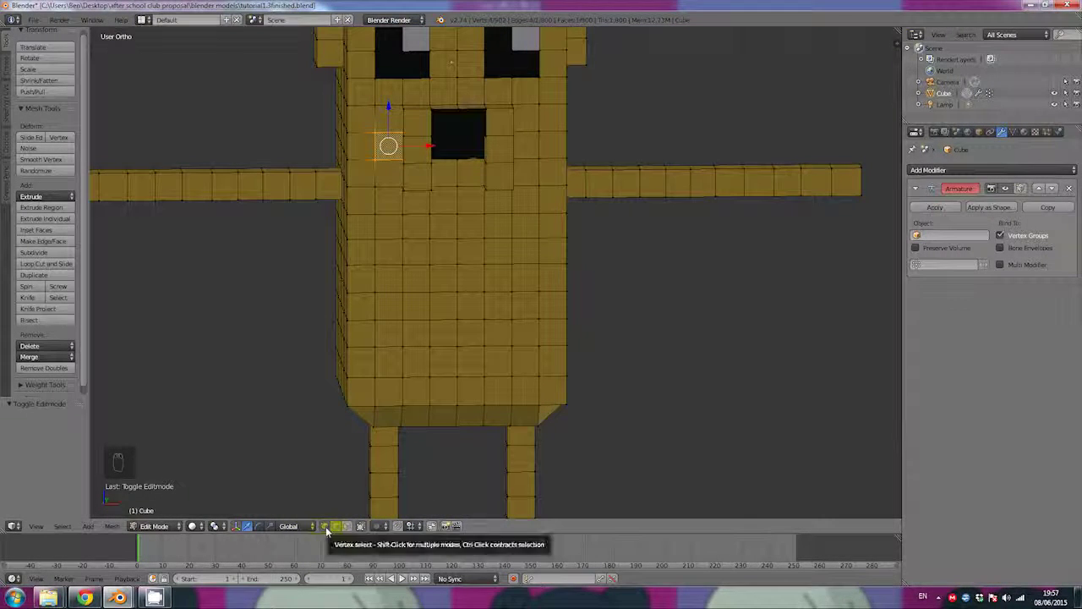
left_click(336, 526)
left_click(329, 526)
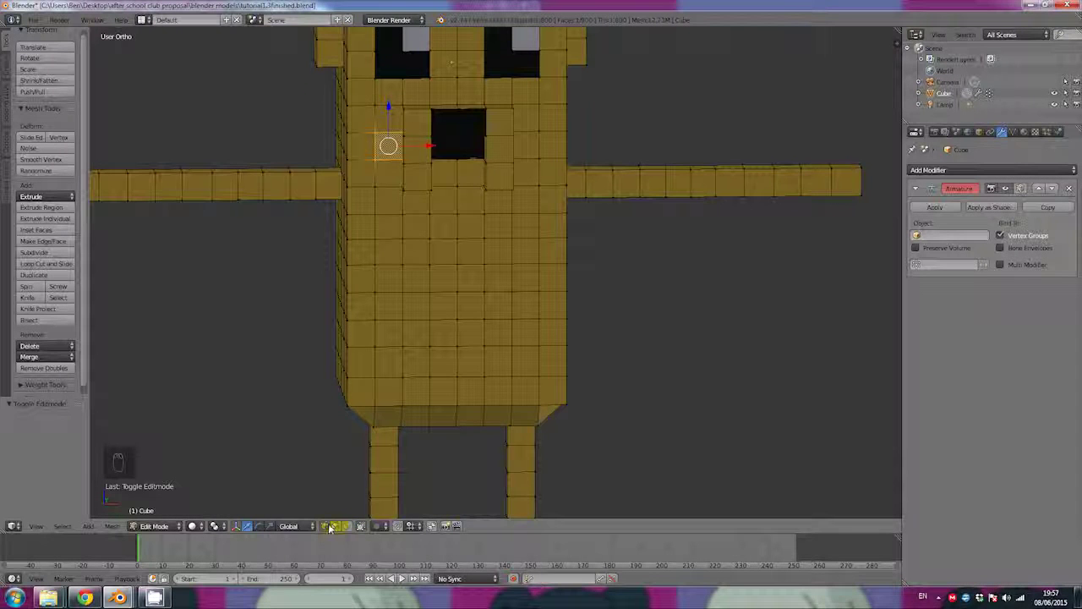
Step: Delete the upper outer edge of the character's right ear as an edge loop to slope its top
middle_click_drag(341, 108, 336, 113)
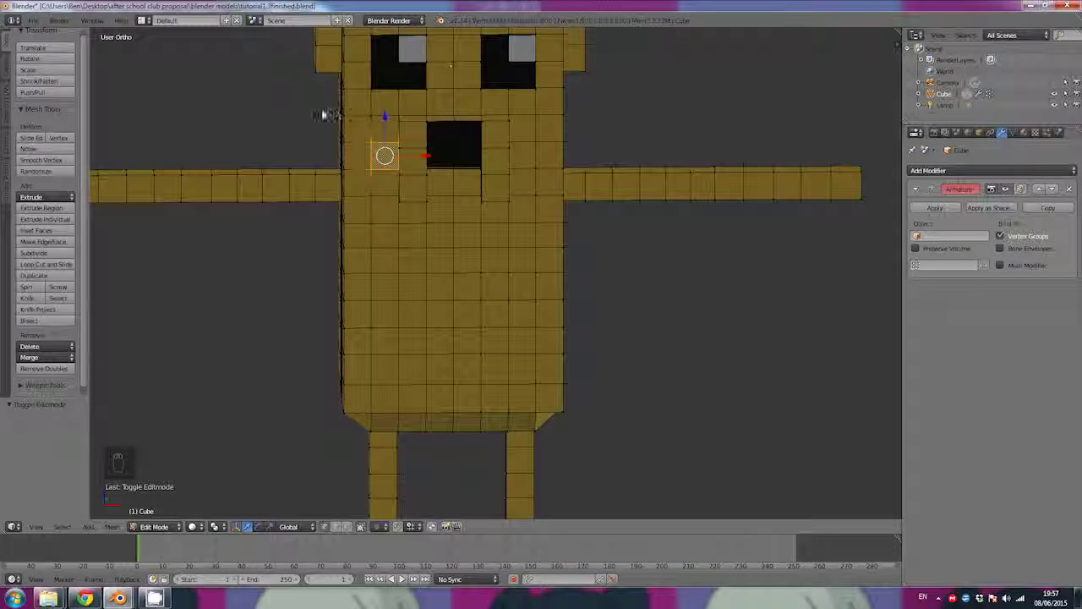
middle_click_drag(276, 107, 774, 228)
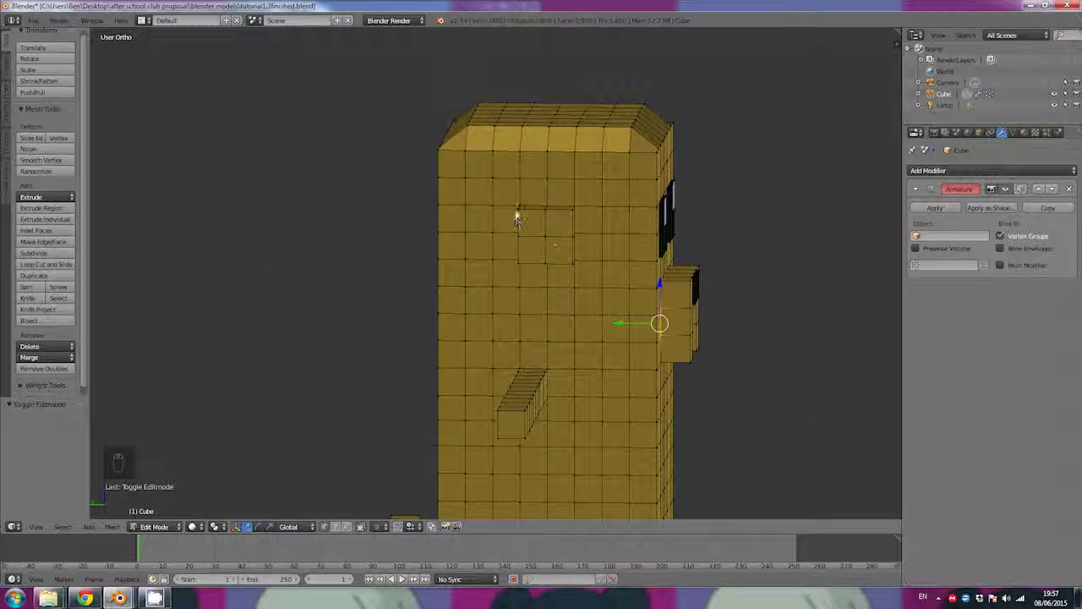
left_click(544, 212)
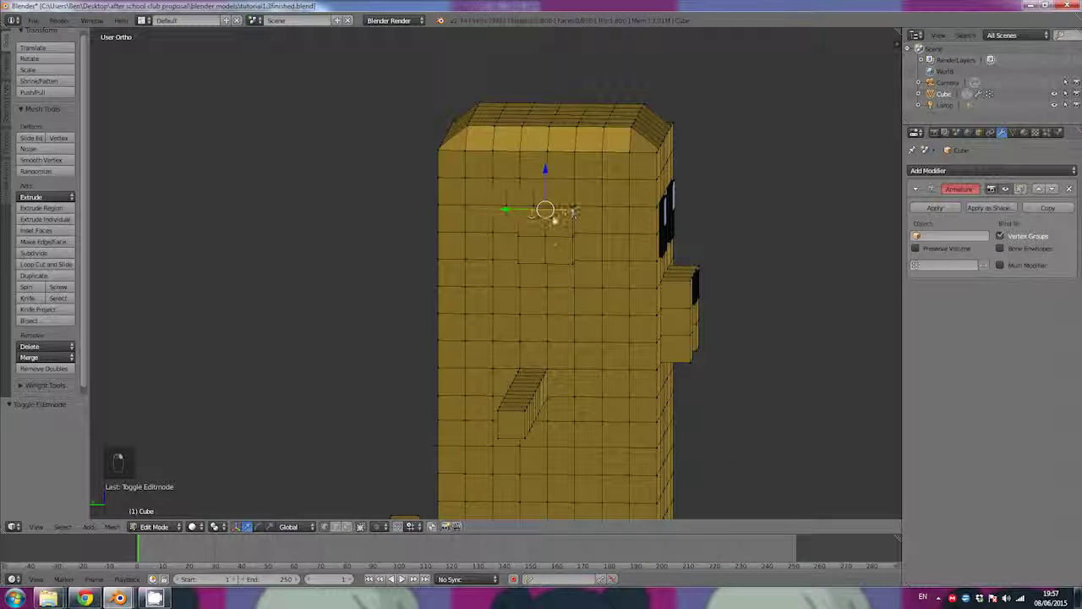
middle_click_drag(574, 212, 429, 225)
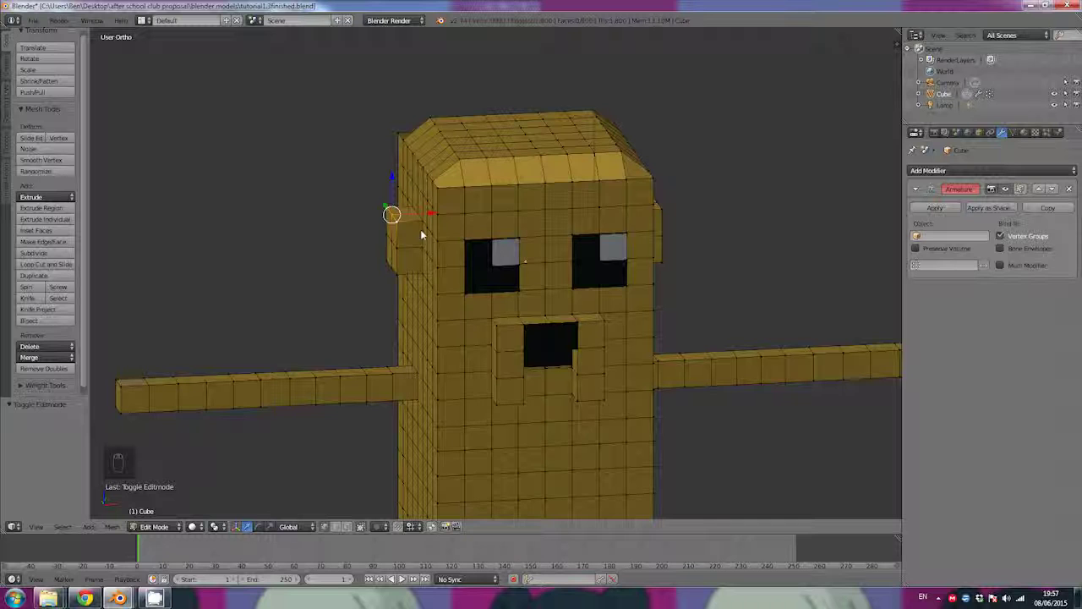
key("x")
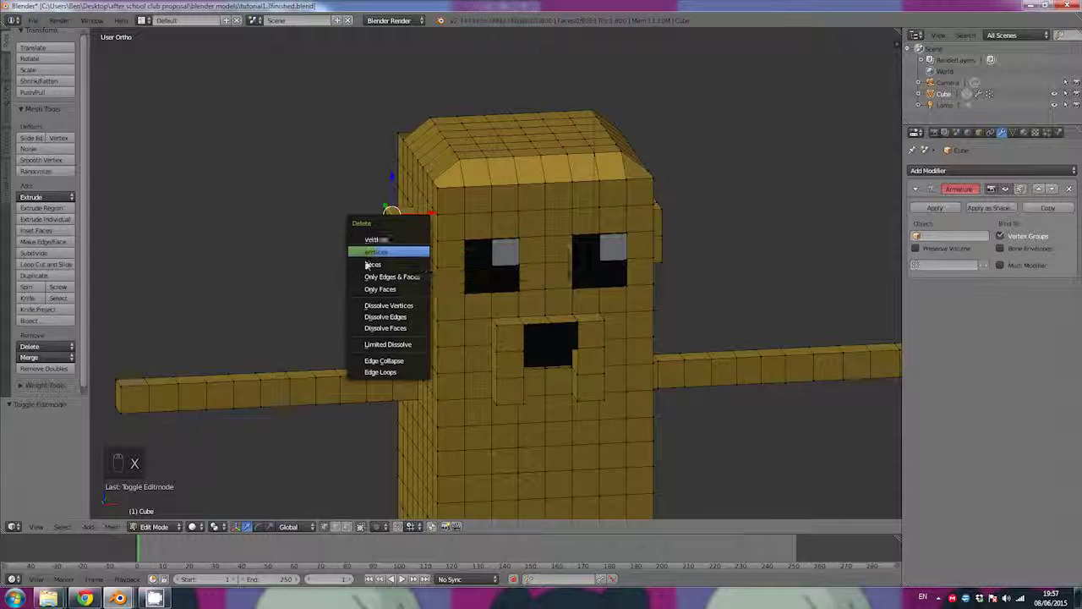
left_click(387, 374)
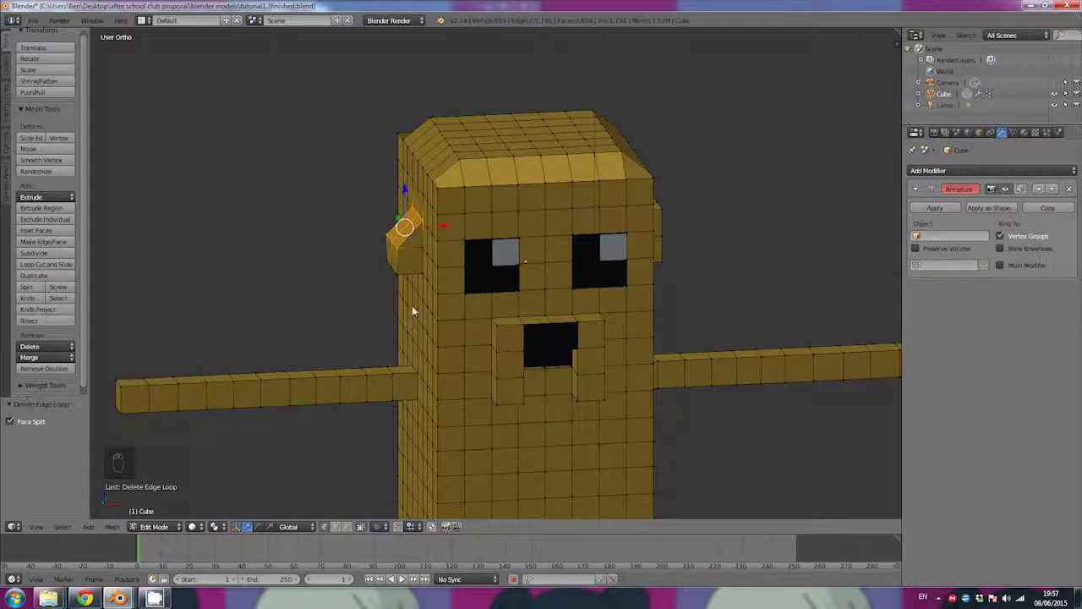
Step: Delete the upper outer edge of the character's left ear with the Edge Loops option
middle_click_drag(412, 305, 361, 217)
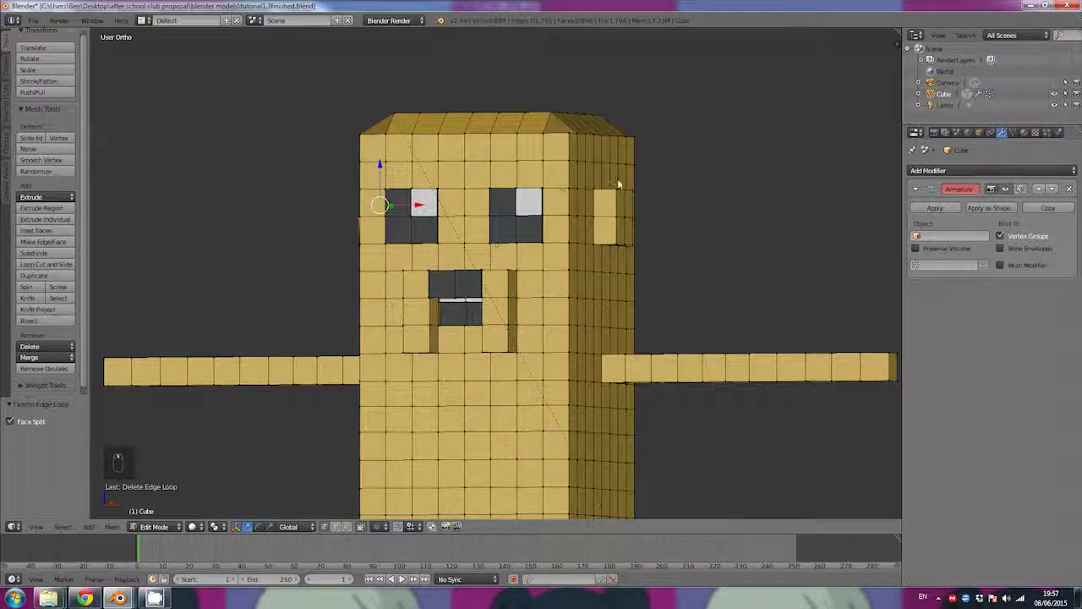
middle_click_drag(618, 184, 587, 198)
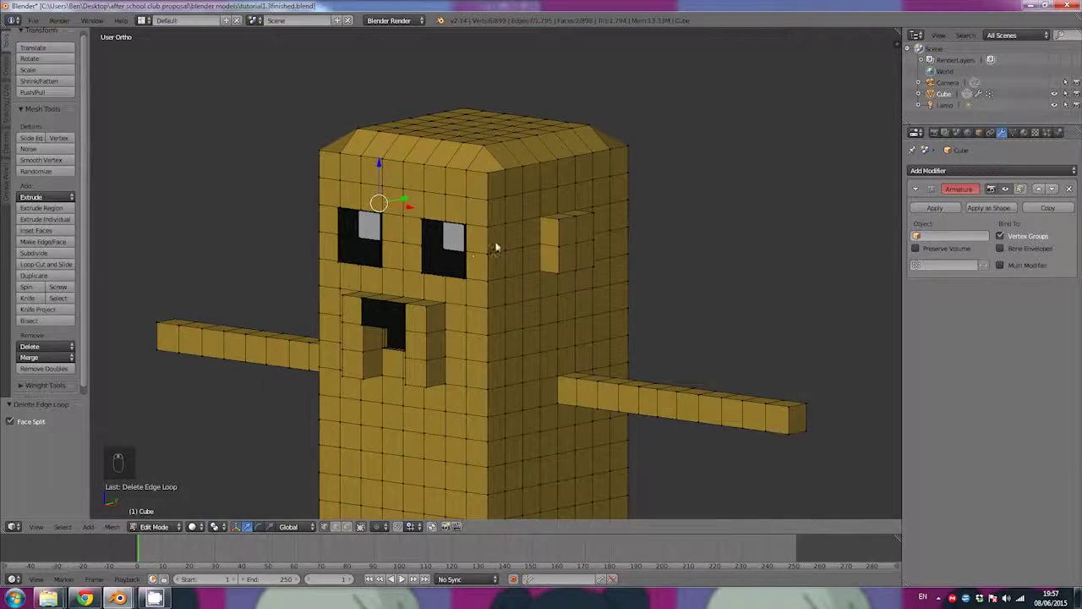
mouse_move(497, 247)
middle_mouse_down()
mouse_move(440, 233)
mouse_move(480, 243)
middle_mouse_up()
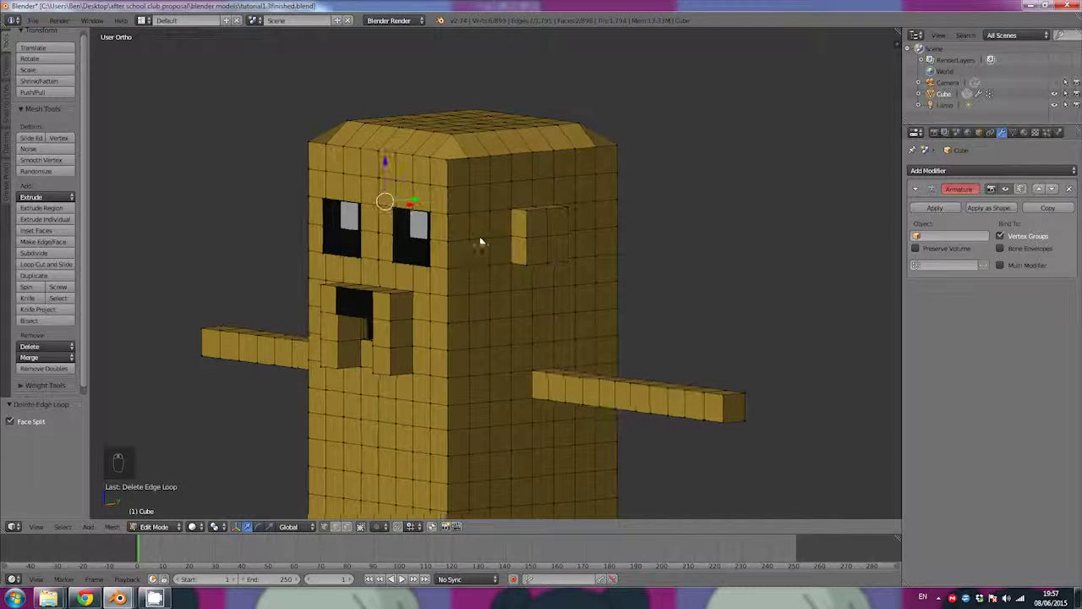
right_click(527, 217)
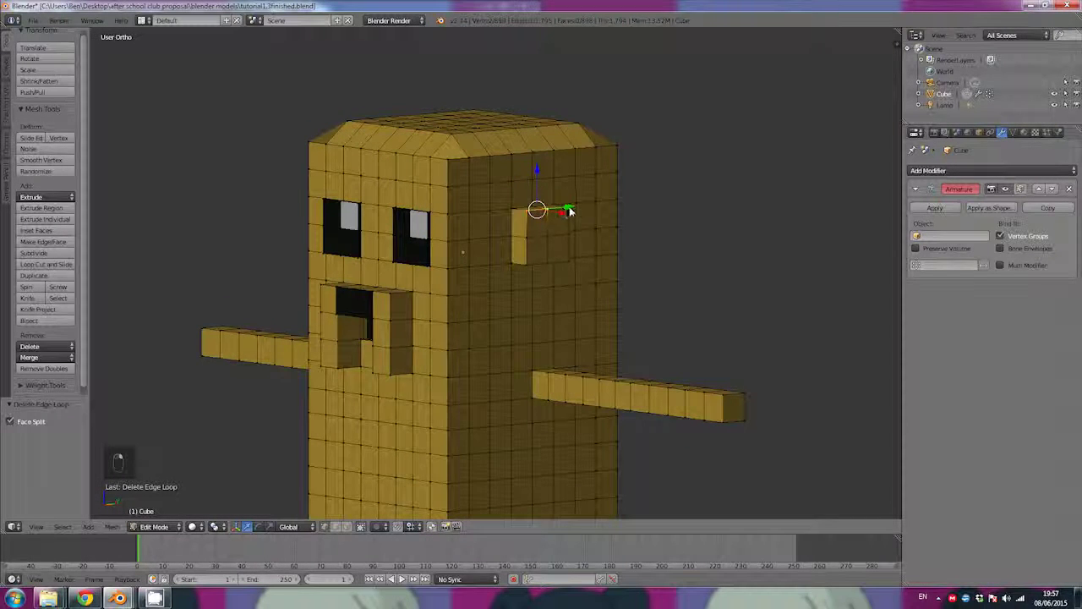
middle_click_drag(552, 276, 604, 282)
key("x")
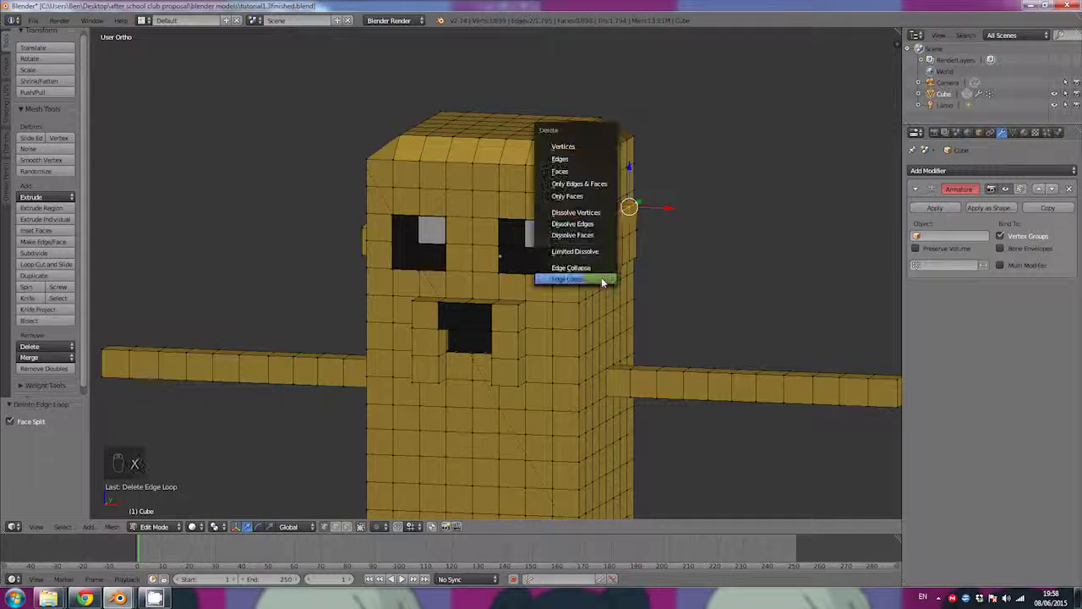
left_click(592, 277)
key("x")
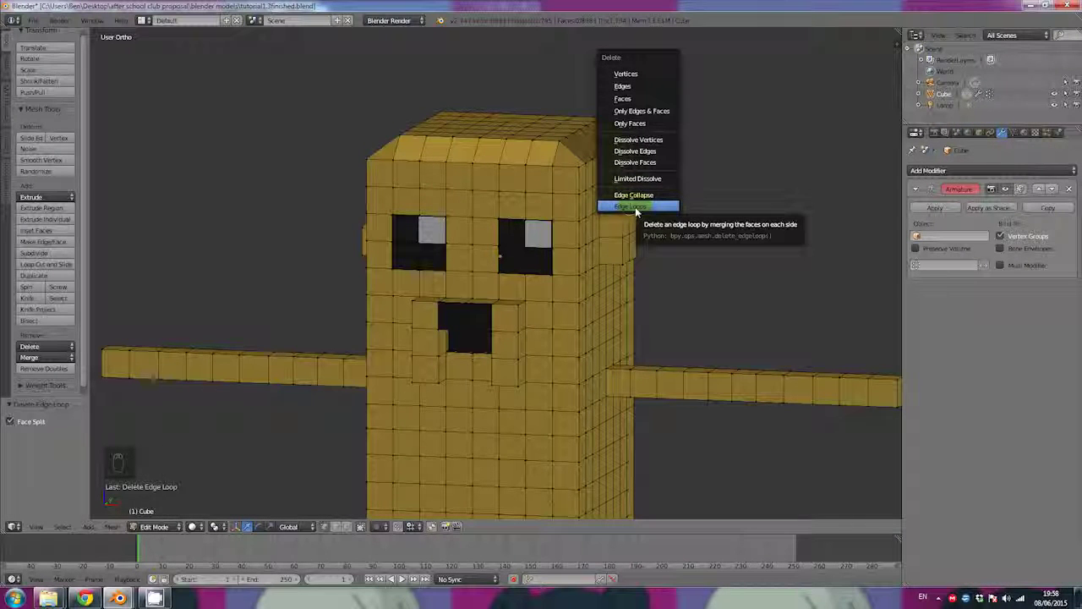
left_click(635, 206)
Step: Delete the upper outer edge of the raised tail tip at the character's back with the Edge Loops option
middle_click_drag(630, 216, 428, 221)
scroll(455, 328, "up", 1)
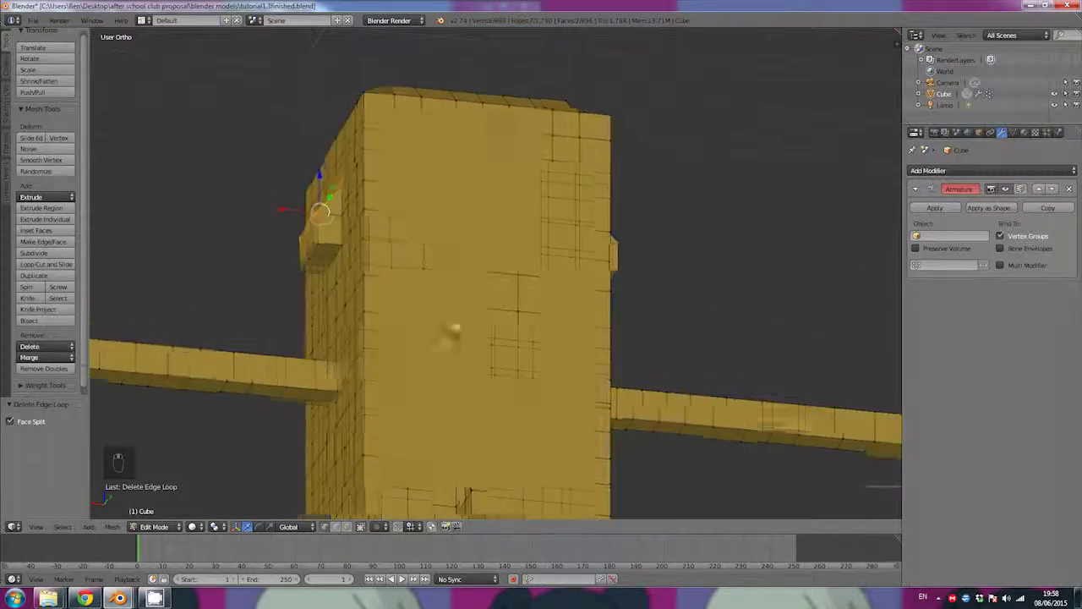
scroll(455, 332, "down", 2)
middle_click_drag(466, 375, 533, 428)
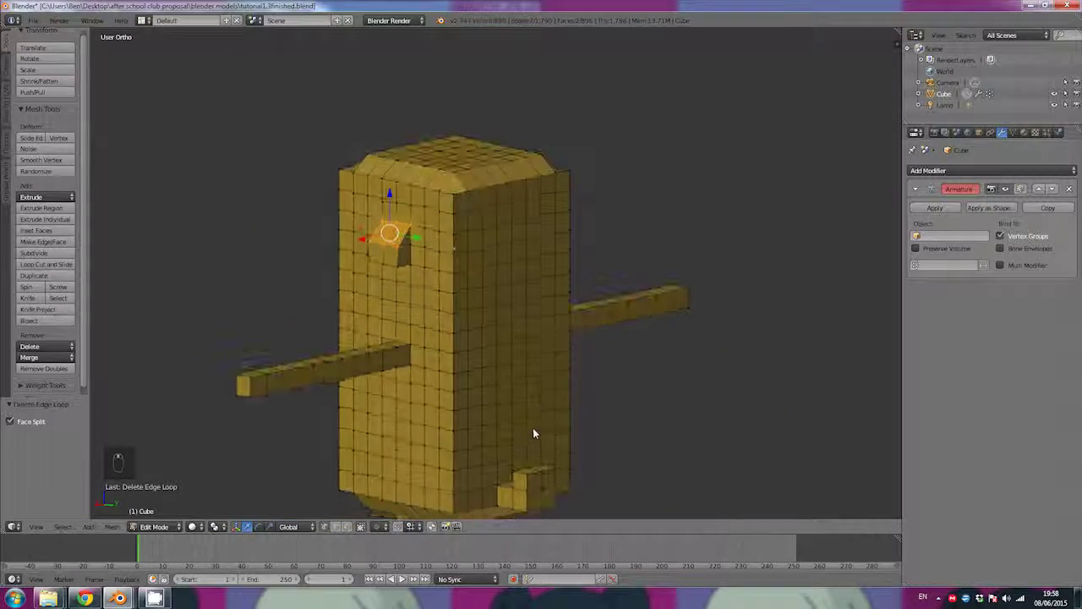
right_click(525, 481)
right_click(541, 476)
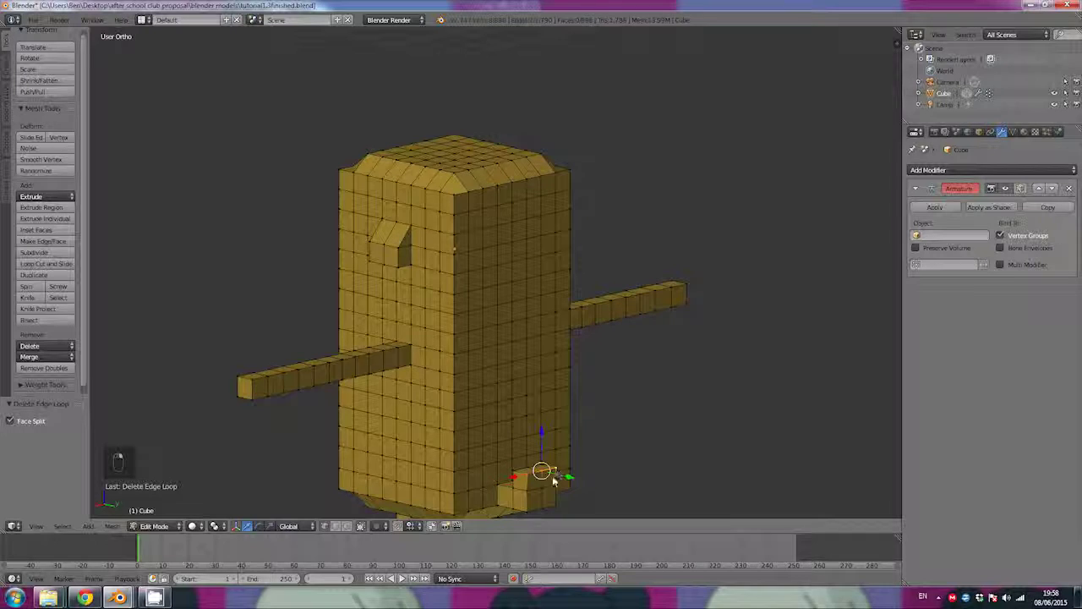
middle_click_drag(554, 480, 595, 470)
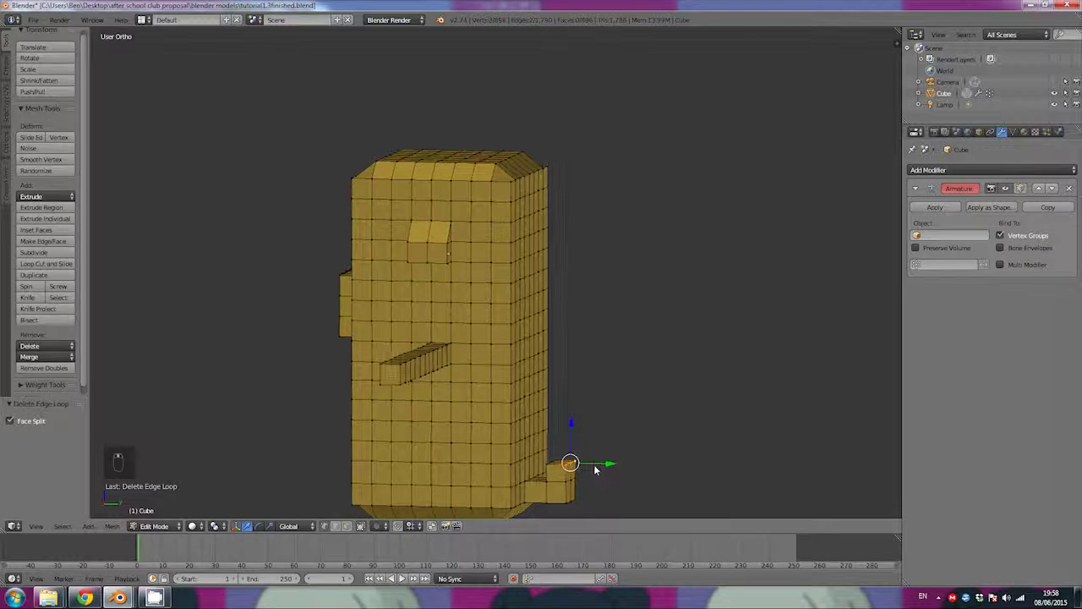
key("x")
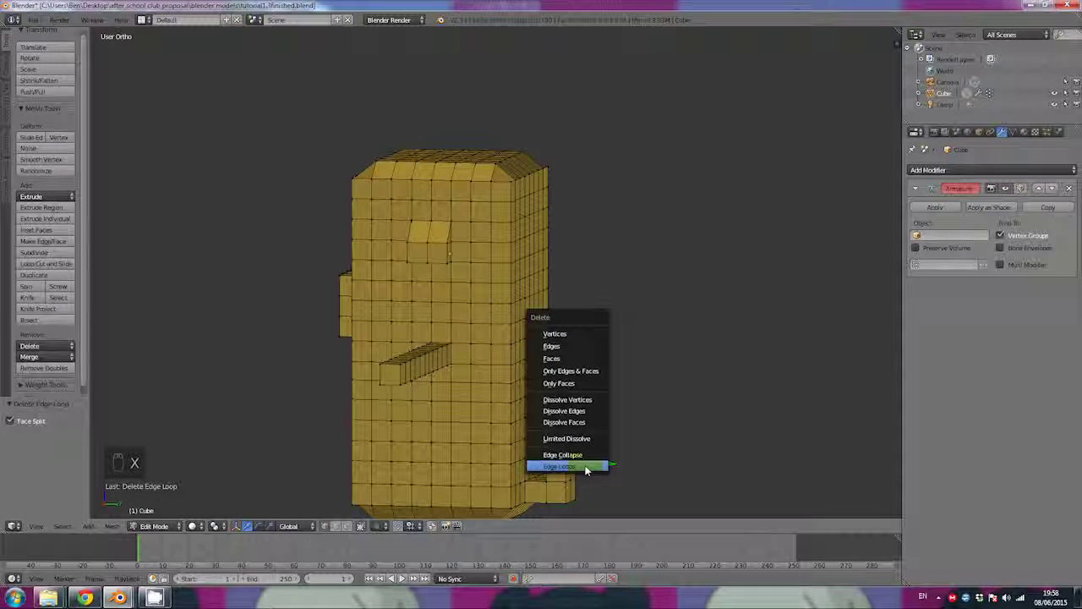
left_click(566, 466)
middle_click_drag(583, 483, 597, 464)
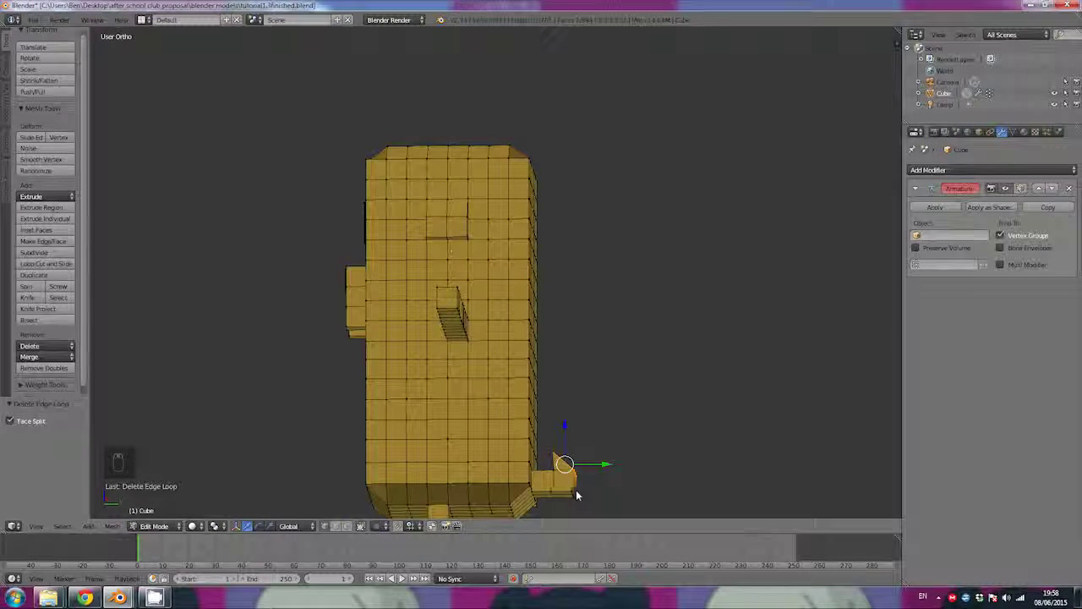
Step: Delete the lower outer edge of the tail with the Edge Loops option to bevel its underside
middle_click_drag(580, 503, 547, 457)
right_click(559, 460)
right_click(568, 463)
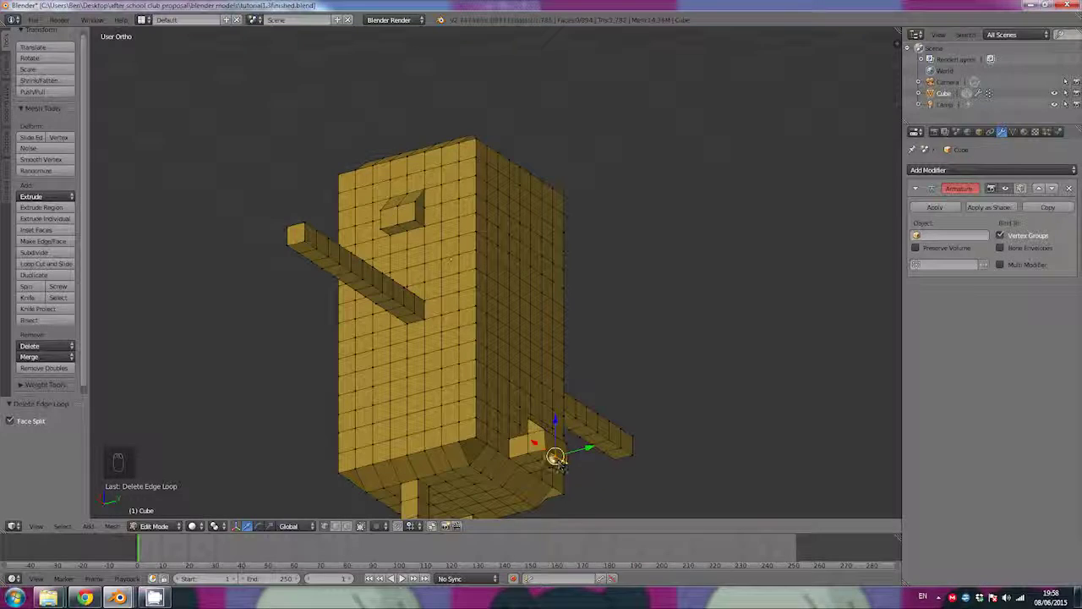
key("x")
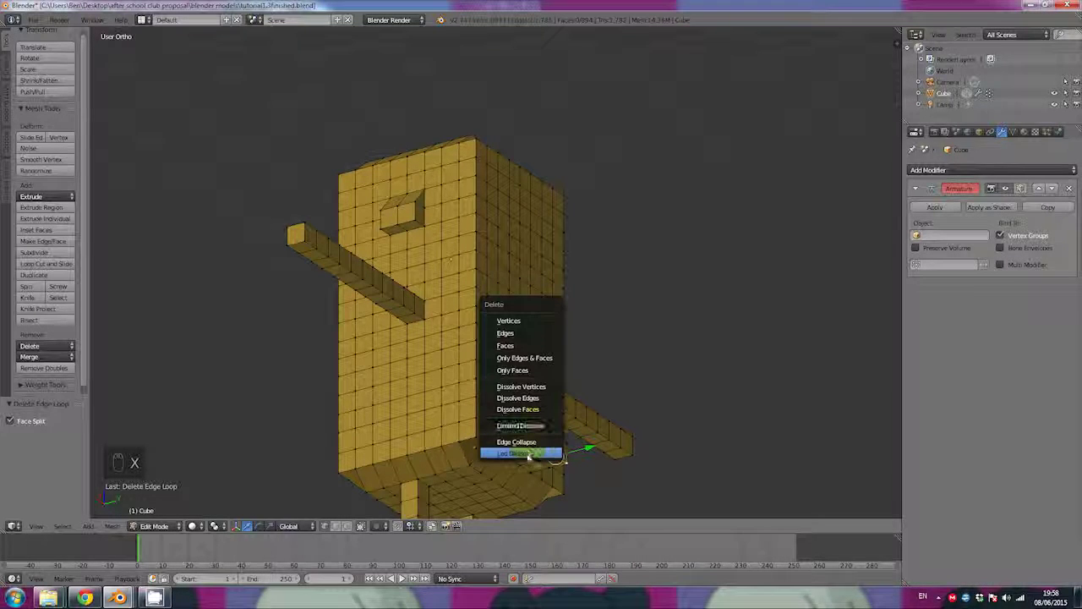
left_click(529, 443)
Step: Select the edges at the top of the tail tip and scale them to about 0.591 to taper it
middle_click_drag(614, 446, 505, 483)
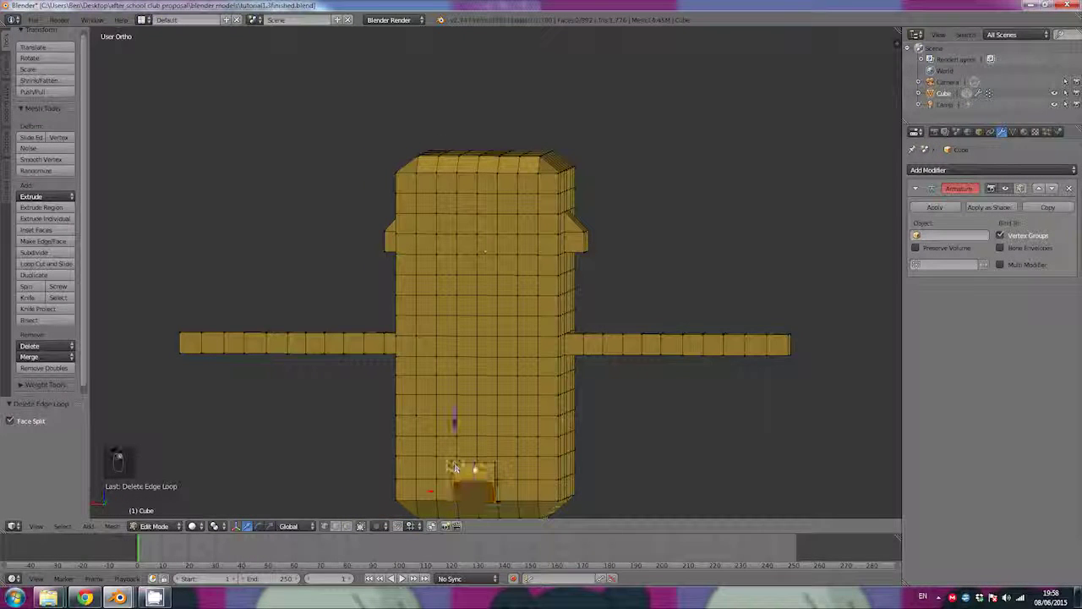
right_click(494, 460)
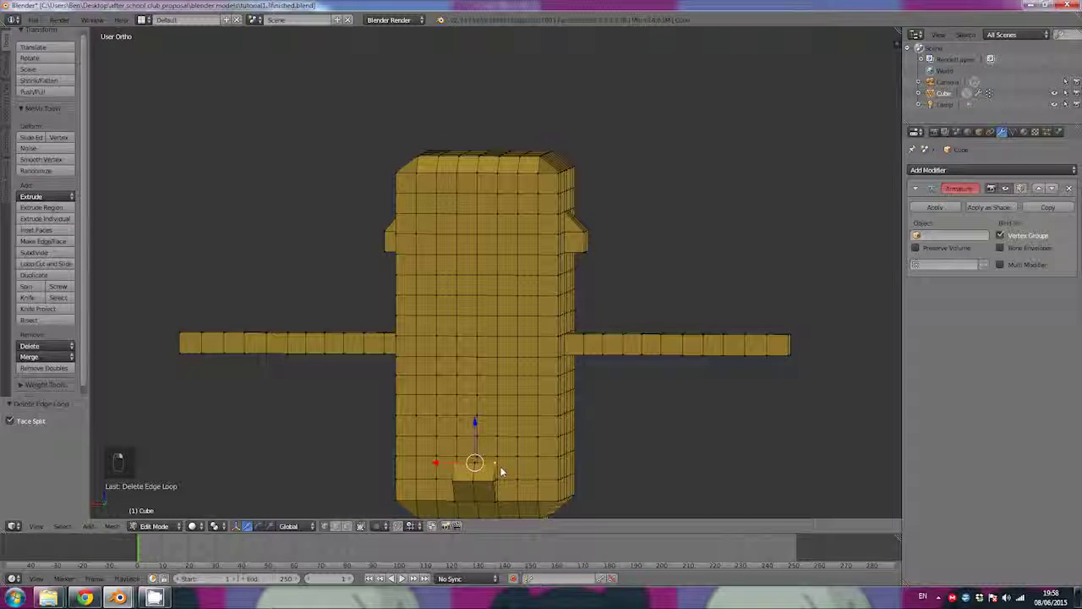
key("s")
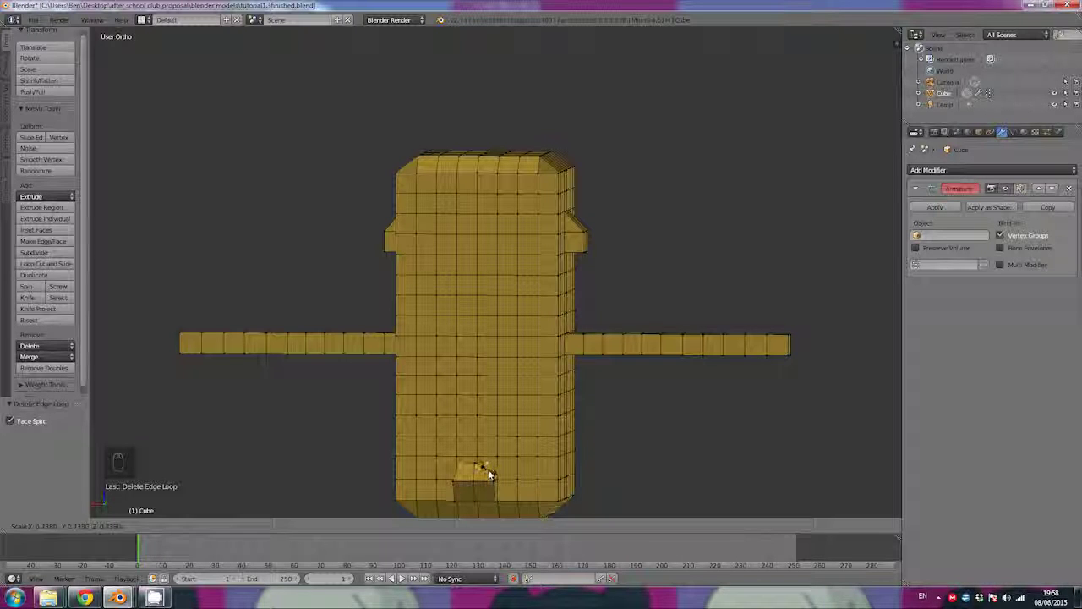
left_click(490, 473)
middle_click_drag(503, 475, 607, 461)
middle_click_drag(546, 469, 658, 481)
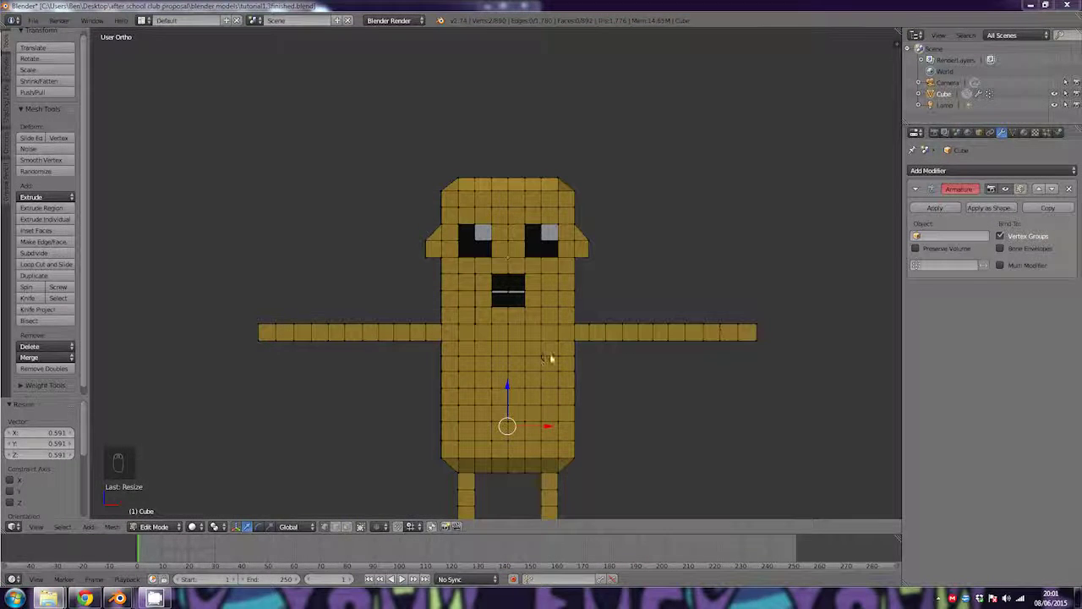
Step: Set the viewport to the top view, looking straight down on the character's head
right_click(466, 234)
middle_click_drag(511, 236, 493, 284)
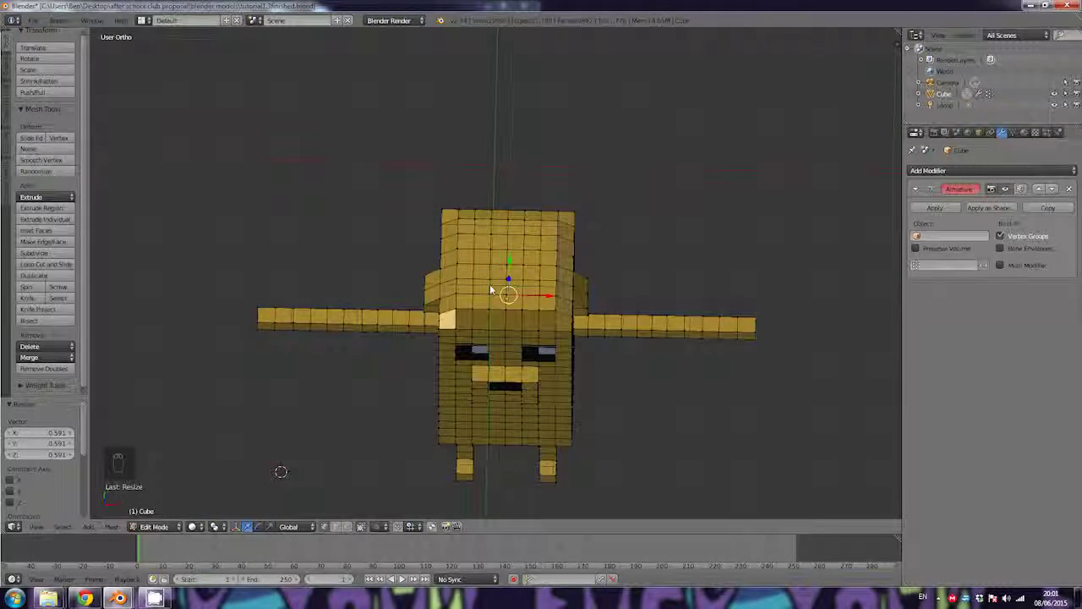
left_click(36, 526)
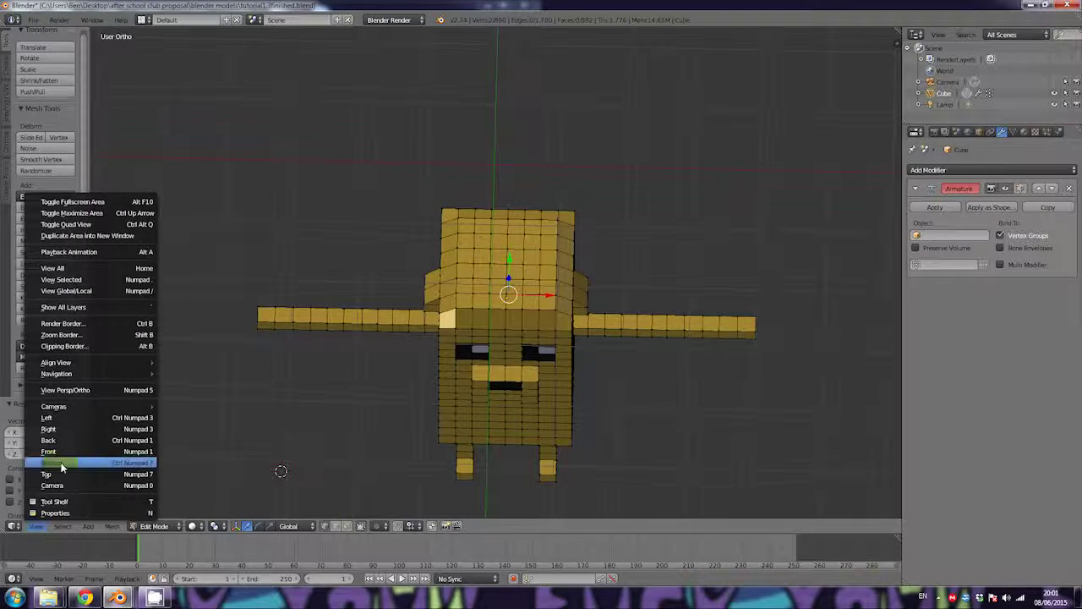
left_click(60, 473)
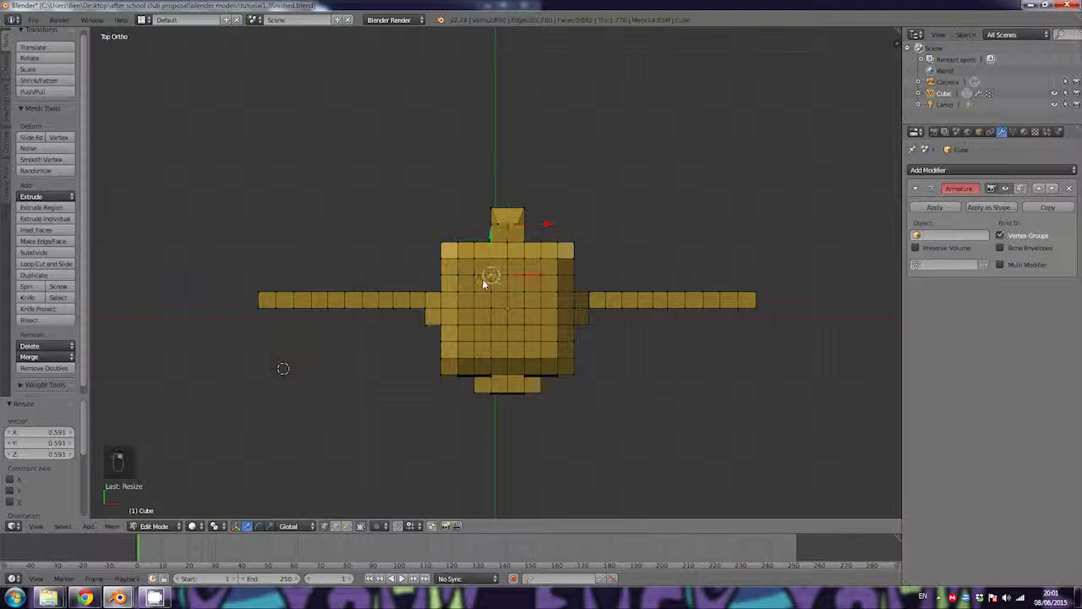
right_click(507, 279, "shift")
right_click(521, 281, "shift")
right_click(475, 274, "shift")
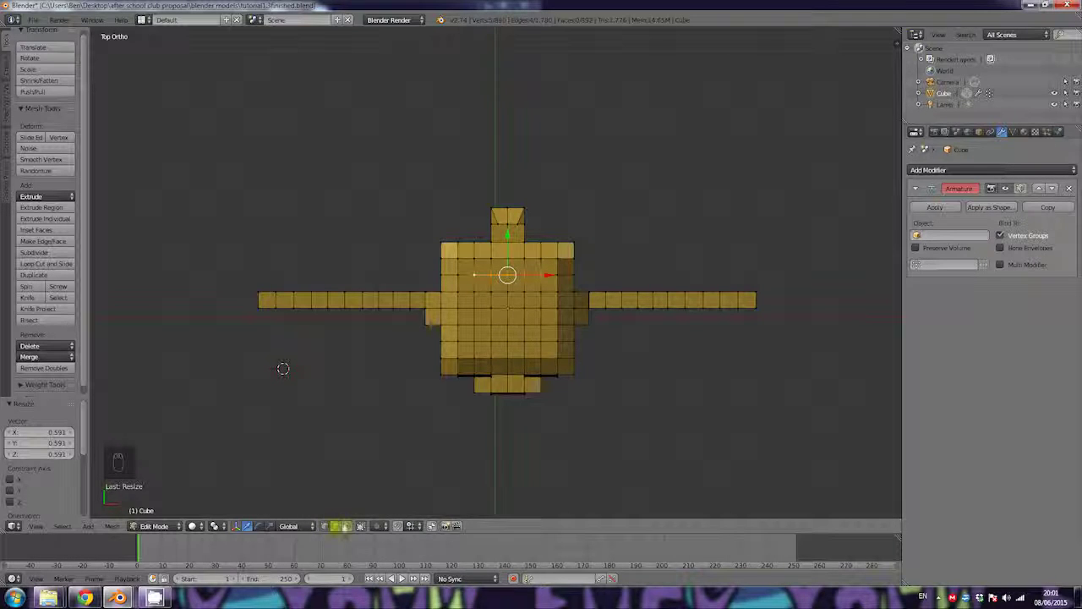
Step: Change to face select mode and select the central 4 by 4 block of faces on top of the head
left_click(347, 526)
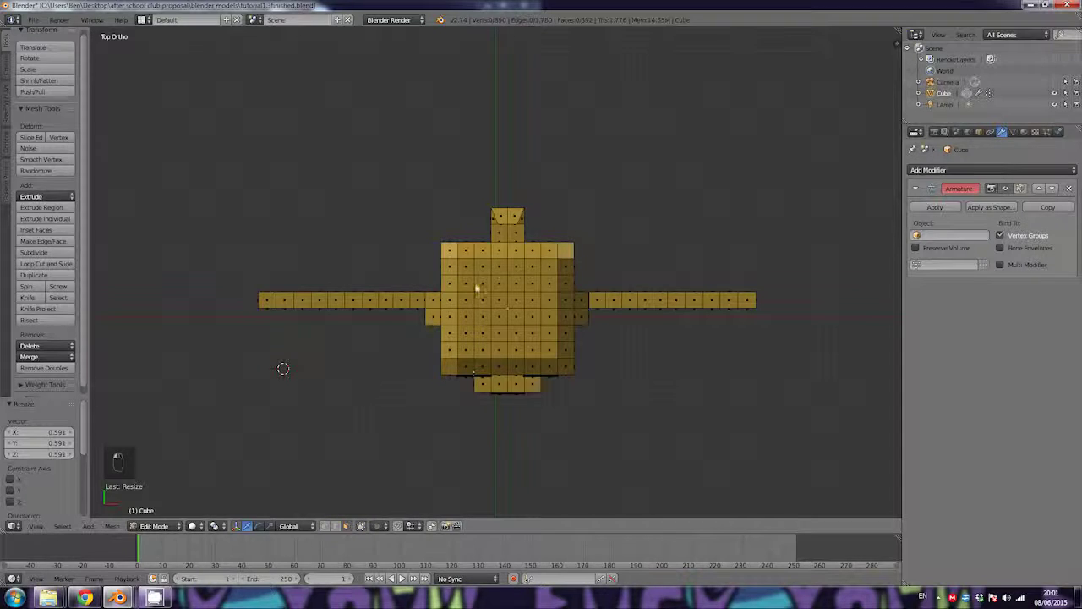
right_click(483, 286)
right_click(506, 284, "shift")
right_click(528, 284, "shift")
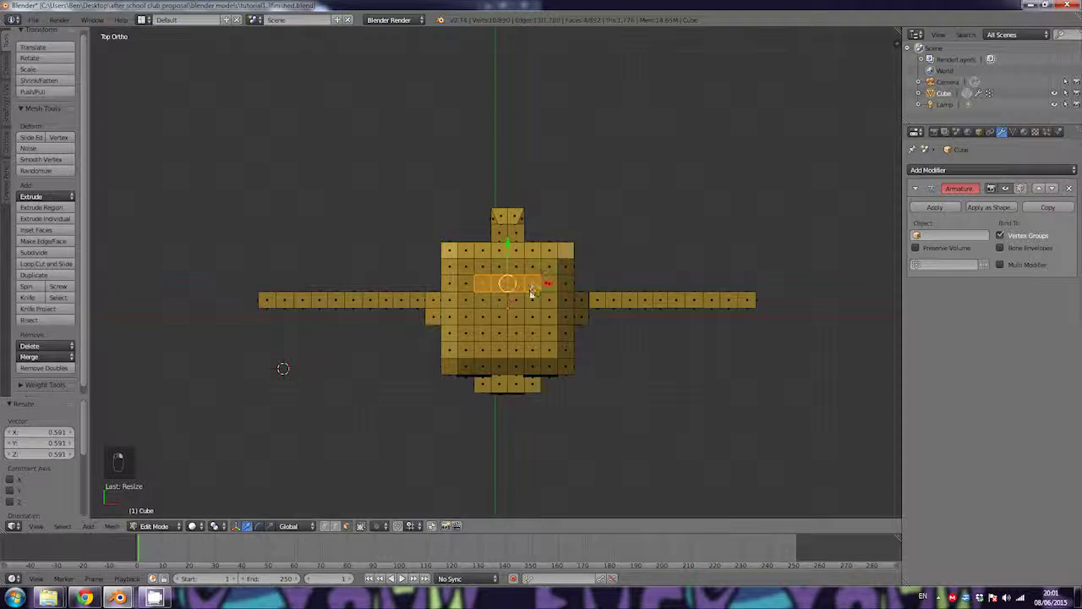
right_click(531, 301, "shift")
right_click(512, 302, "shift")
right_click(498, 301, "shift")
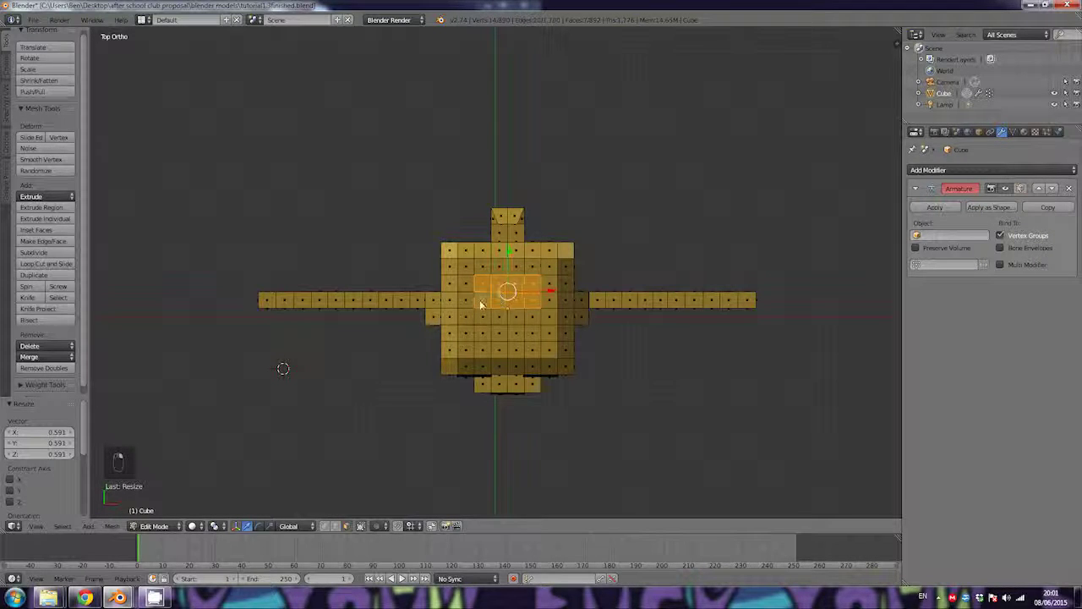
right_click(481, 303, "shift")
right_click(481, 320, "shift")
right_click(483, 335, "shift")
right_click(499, 334, "shift")
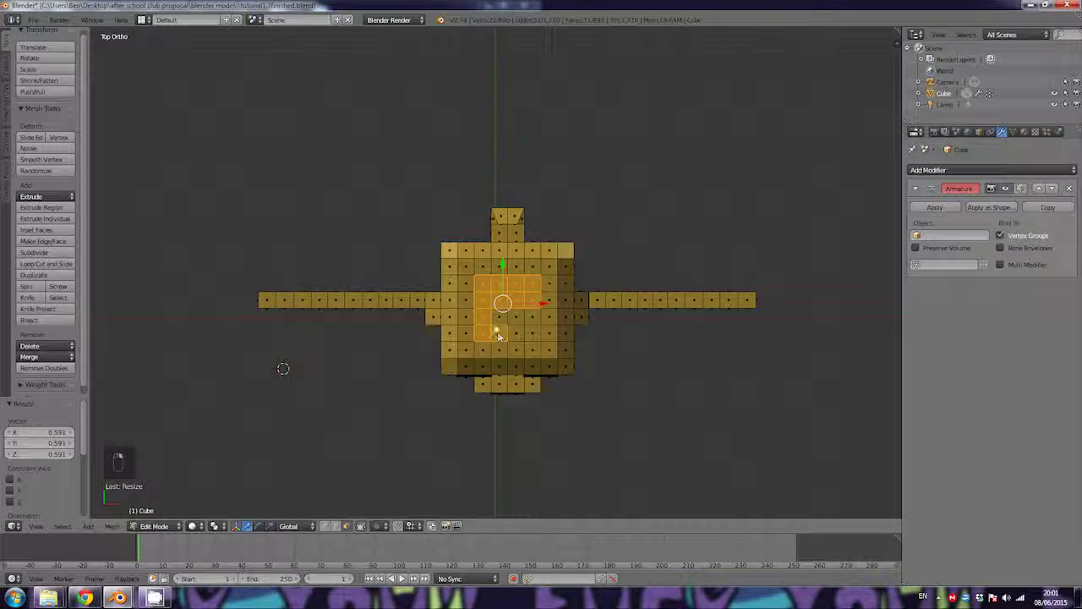
right_click(499, 320, "shift")
right_click(514, 321, "shift")
right_click(517, 334, "shift")
right_click(531, 334, "shift")
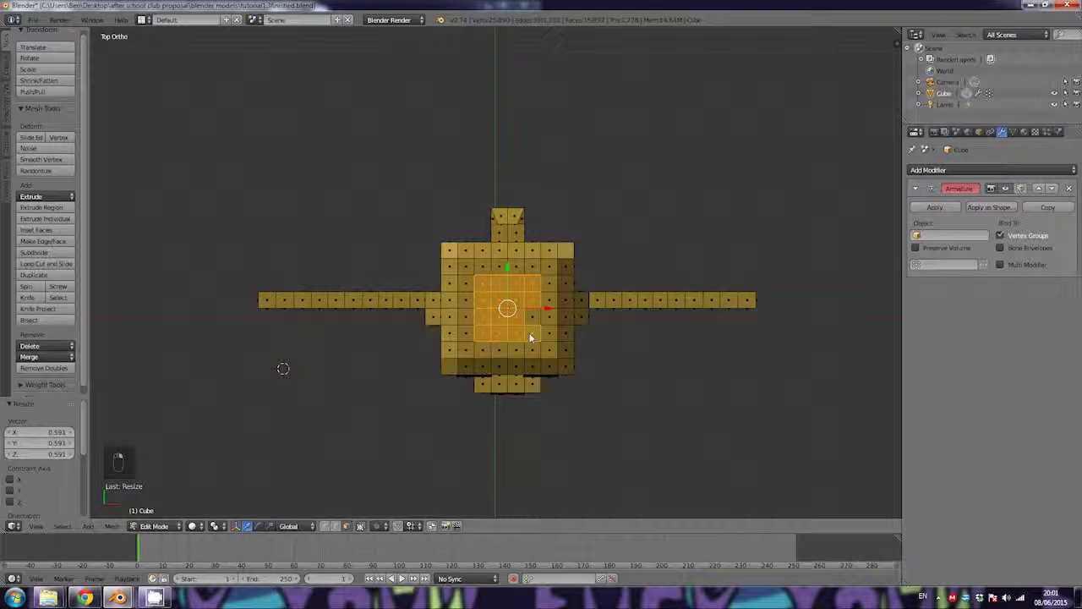
right_click(531, 321, "shift")
Step: Raise the selected block of faces on top of the head by about 0.127 along Z
middle_click_drag(536, 332, 482, 187)
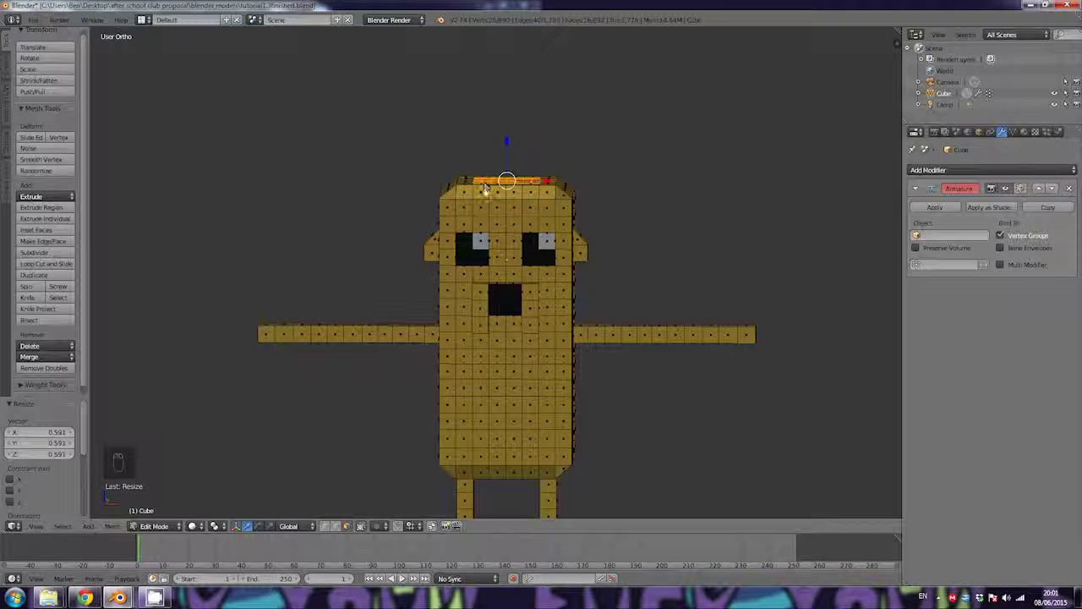
key("g")
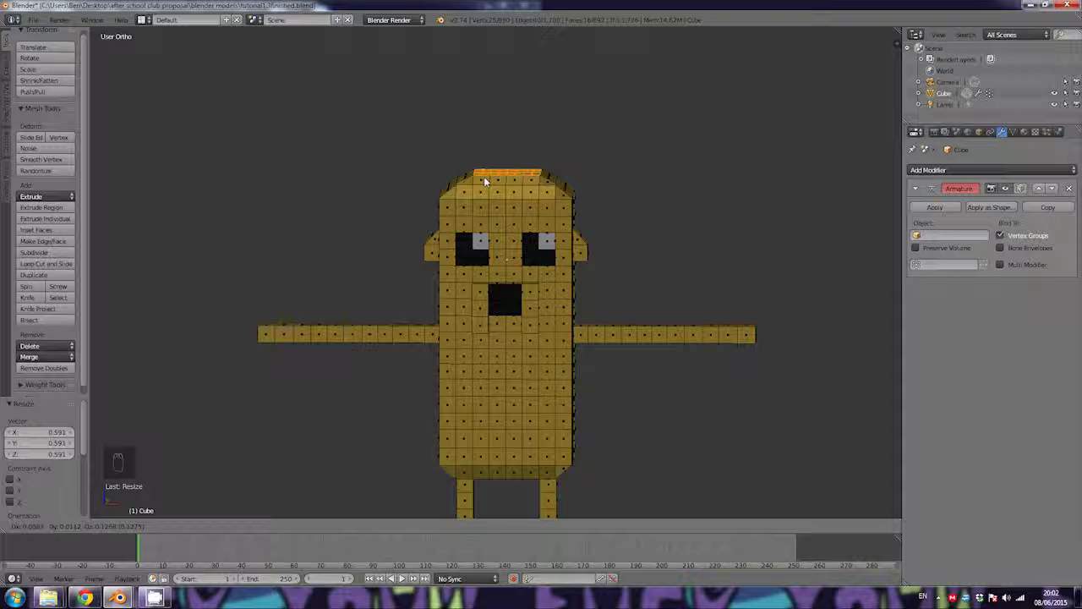
left_click(485, 180)
Step: In the front view, nudge the raised block about -0.008 in X and 0.008 in Z to centre it over the head
key("KP_1")
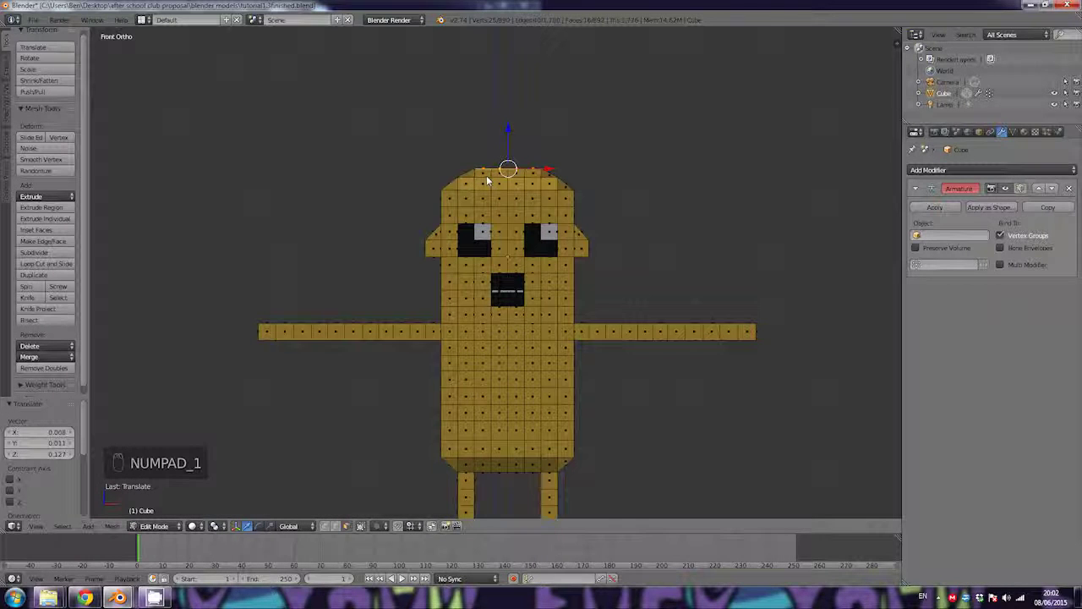
key("g")
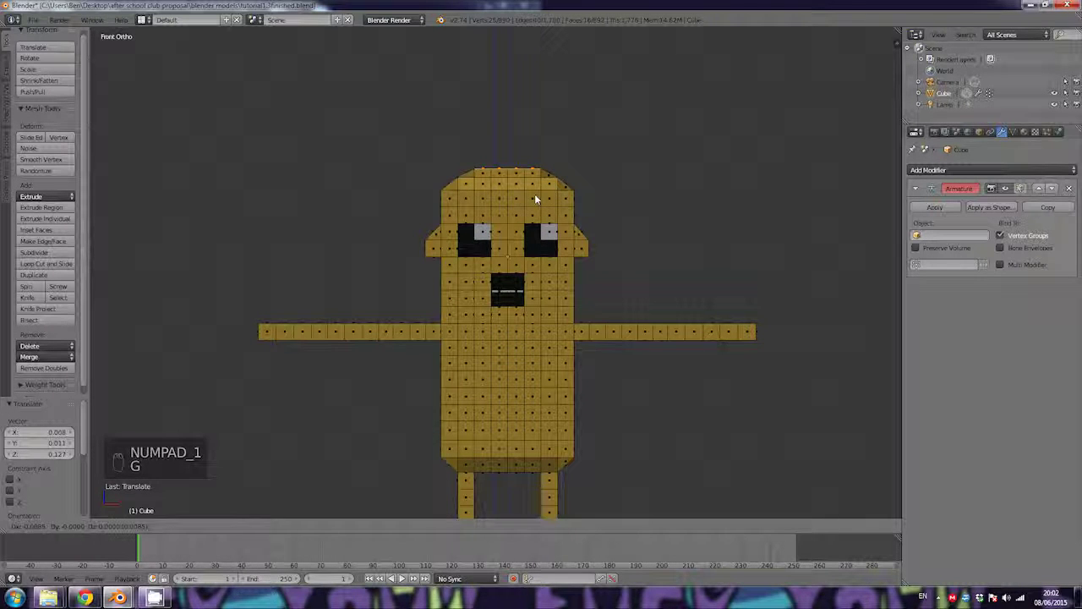
left_click(535, 199)
key("g")
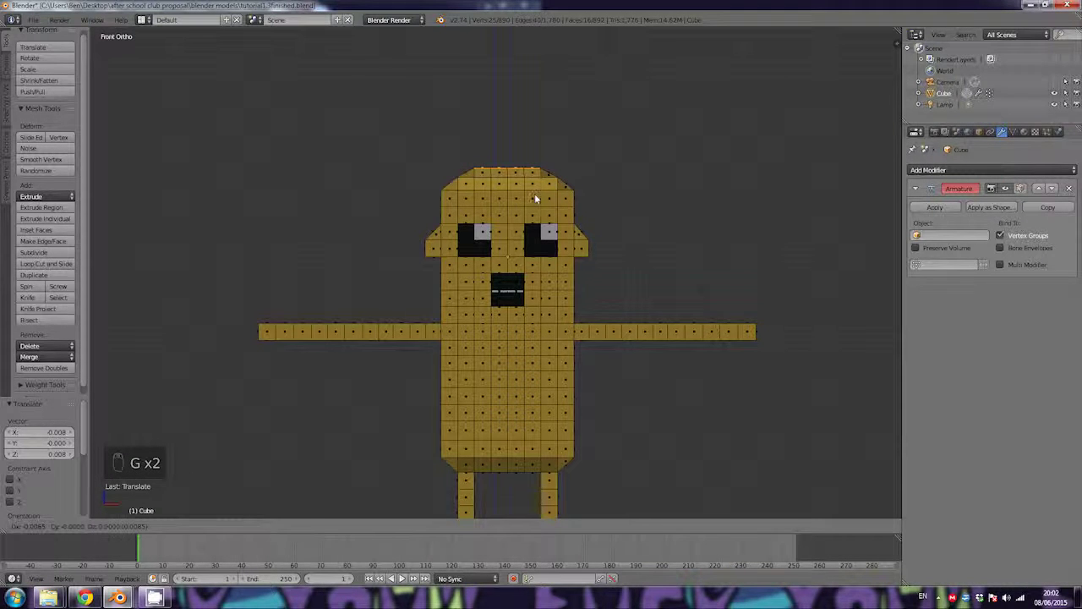
right_click(535, 198)
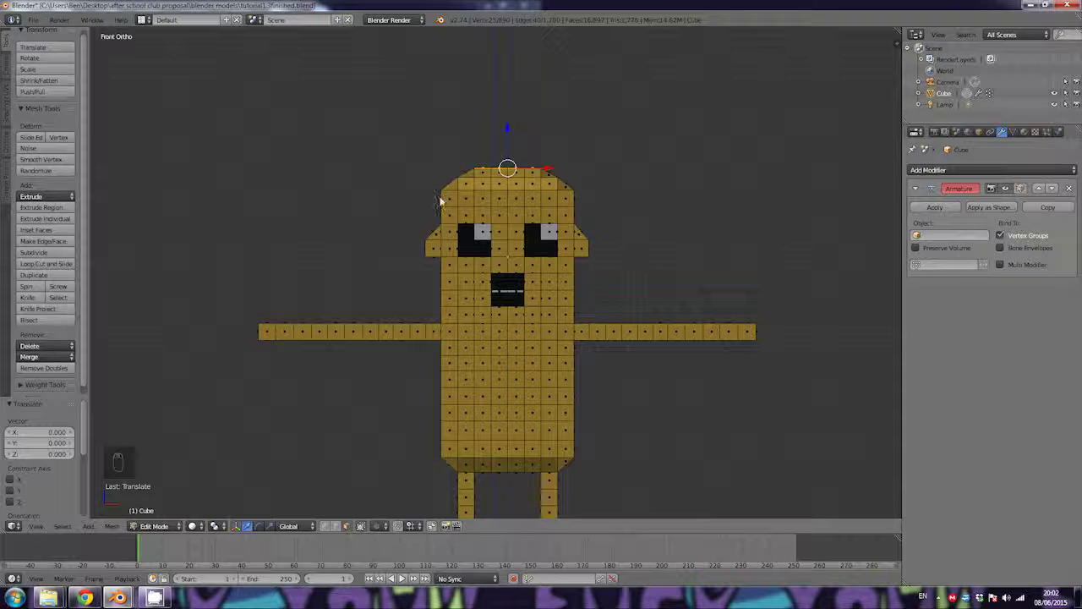
Step: Select only the central 2 by 2 block of faces on top of the head
middle_click_drag(503, 182, 502, 228)
right_click(518, 230, "shift")
right_click(519, 242, "shift")
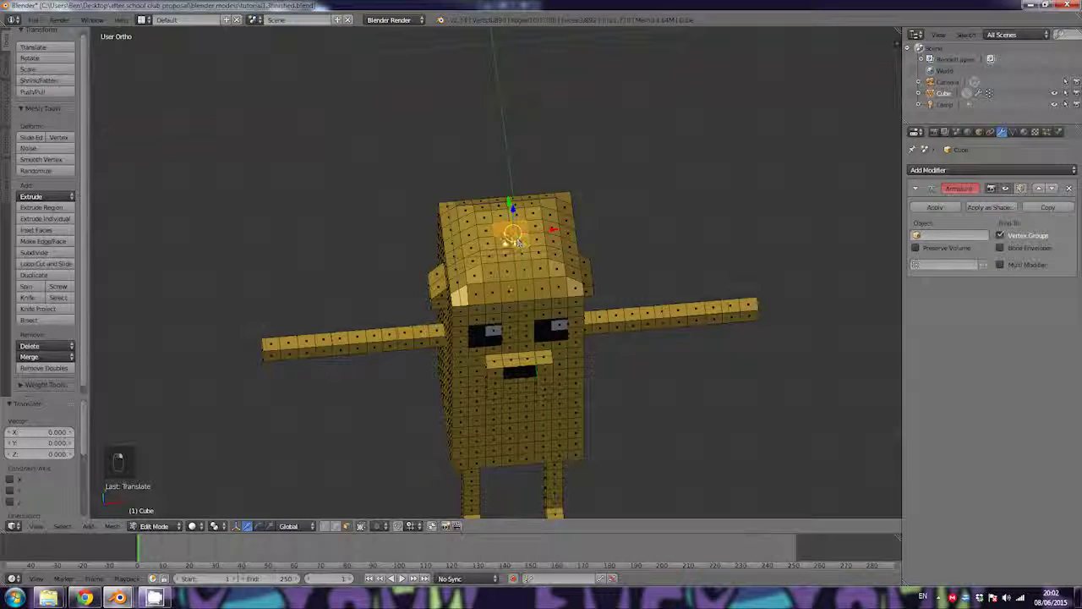
right_click(505, 244, "shift")
Step: In the front view, raise the selected central faces about 0.093 along Z and lower them by about 0.042
key("KP_1")
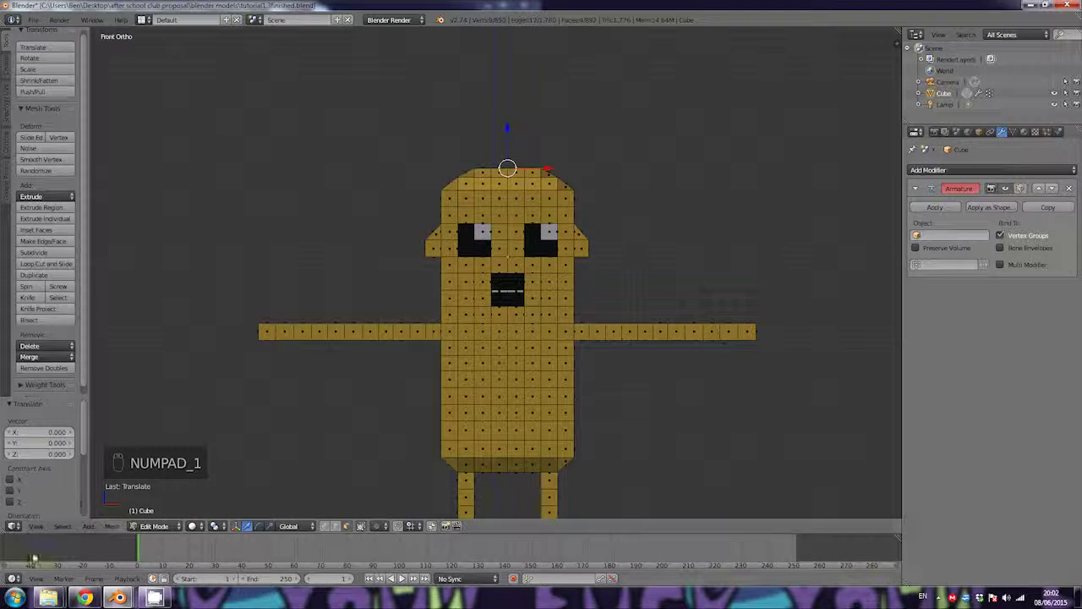
left_click(36, 526)
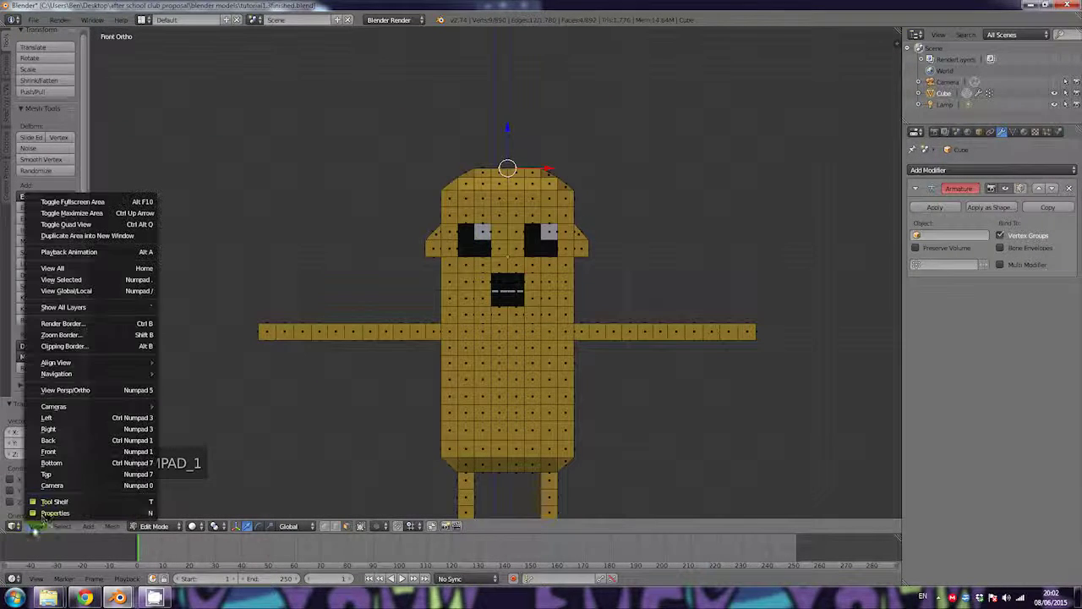
left_click(59, 453)
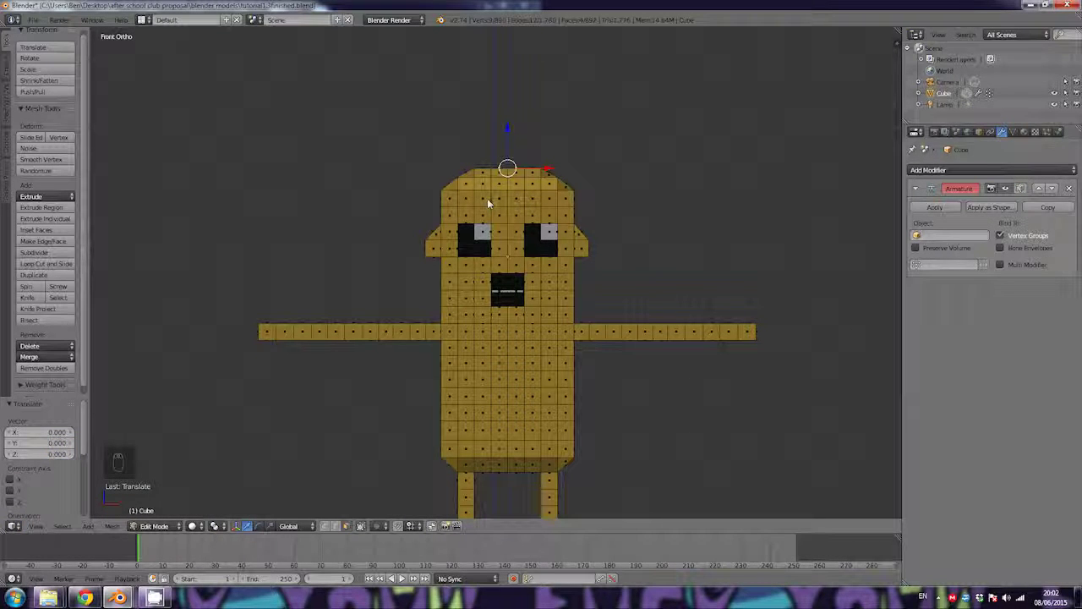
key("g")
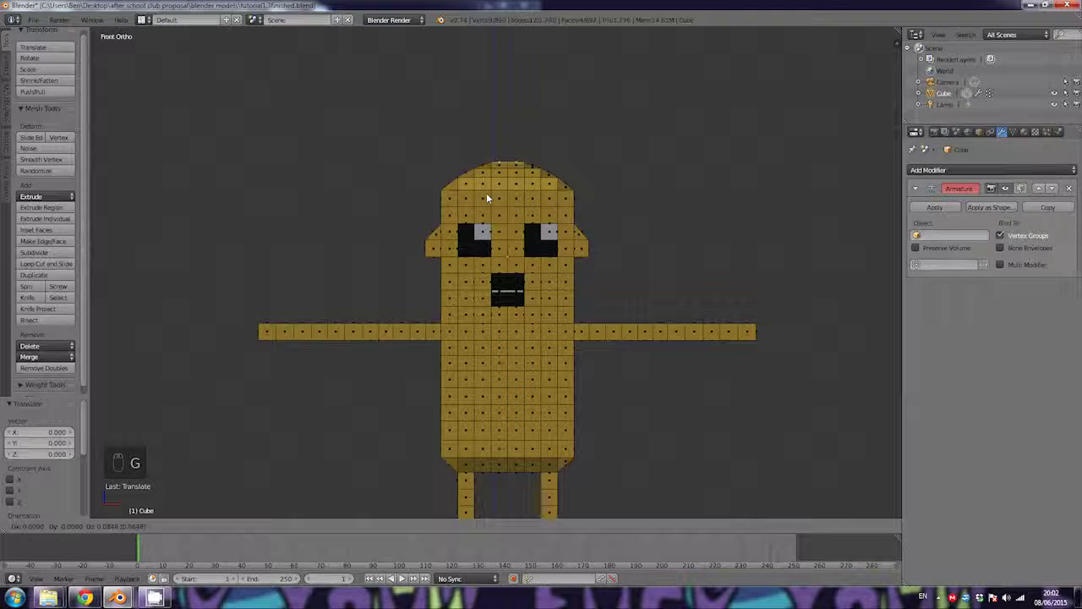
left_click(487, 192)
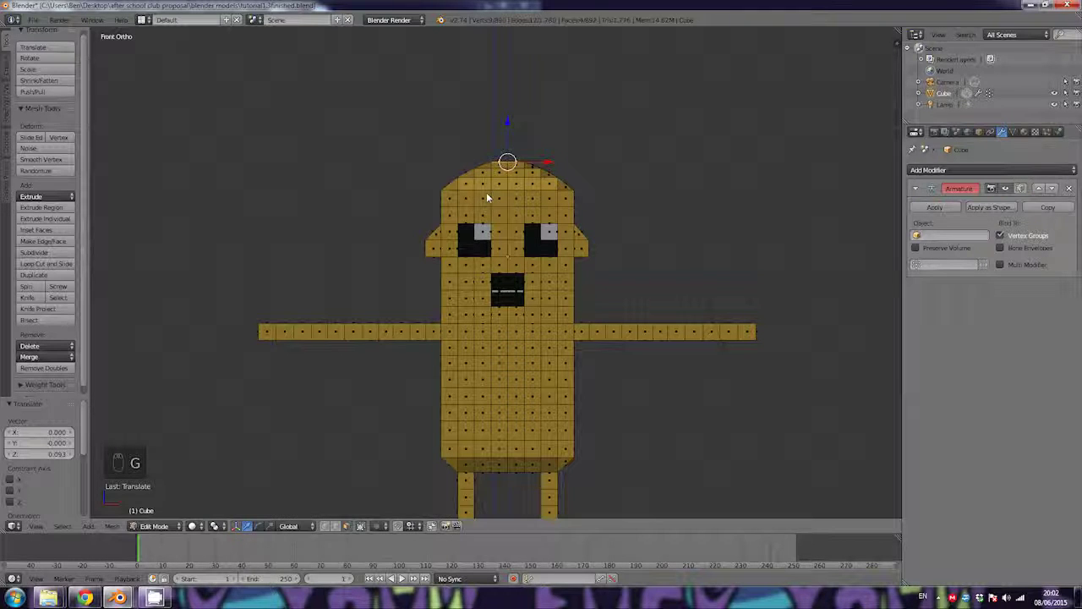
key("g")
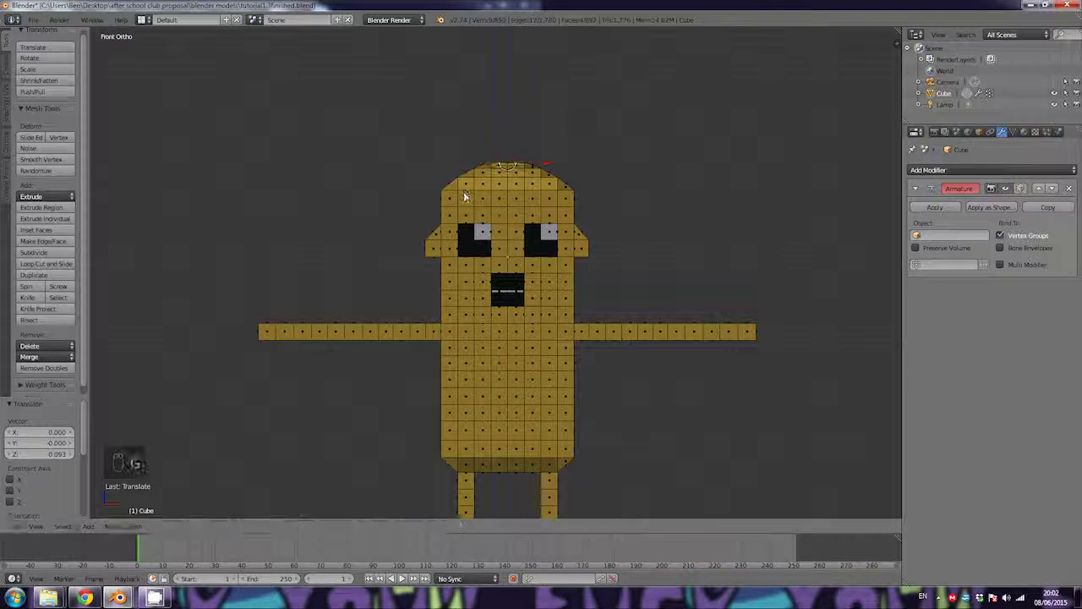
left_click(465, 197)
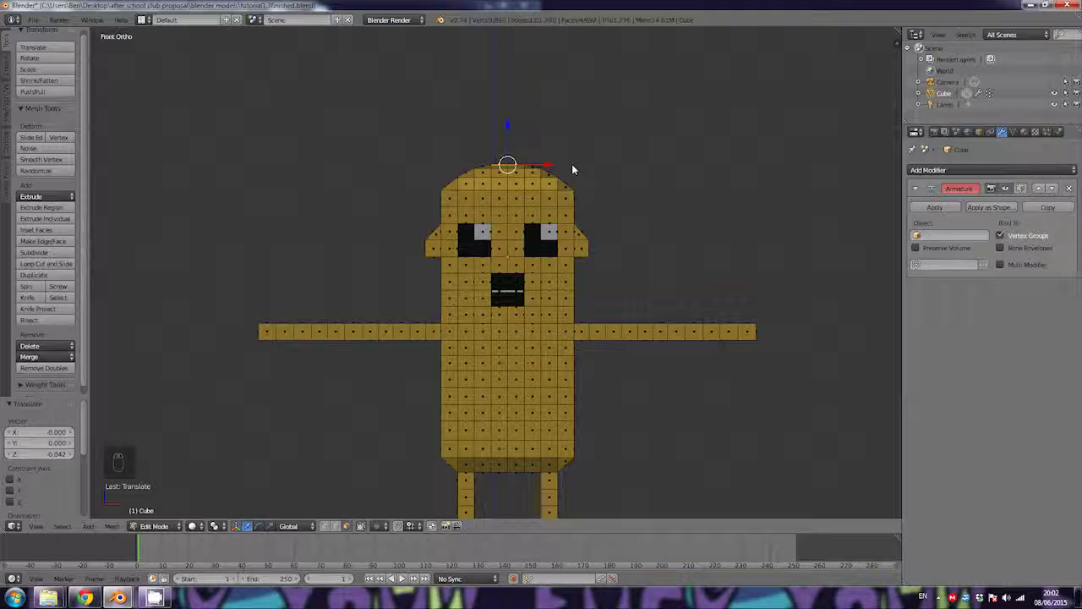
Step: Deselect everything and select the central 4 by 4 block of faces on the underside of the body
key("a")
key("z")
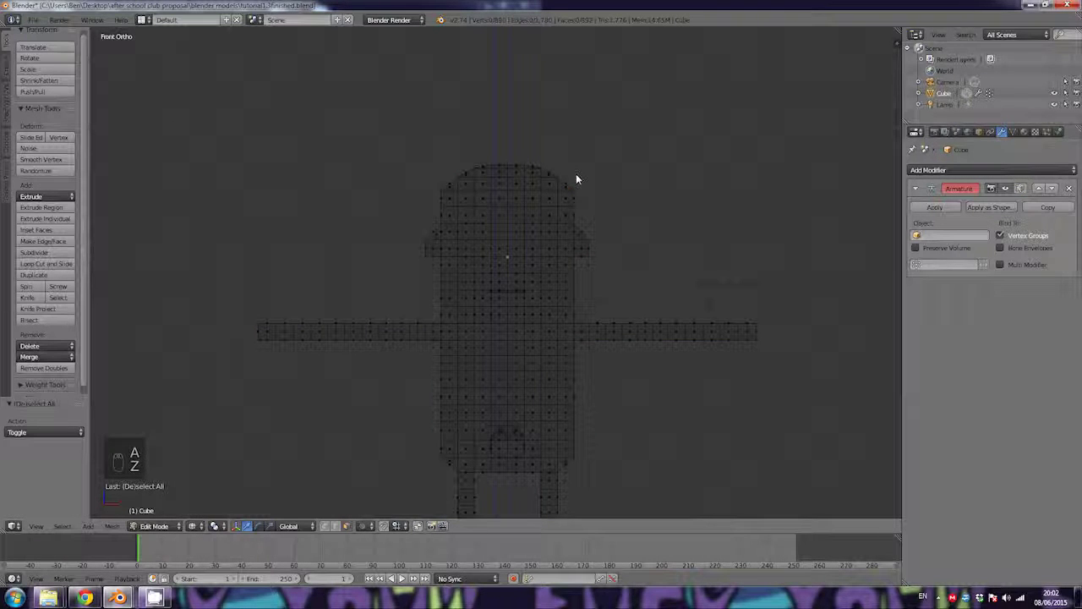
key("z")
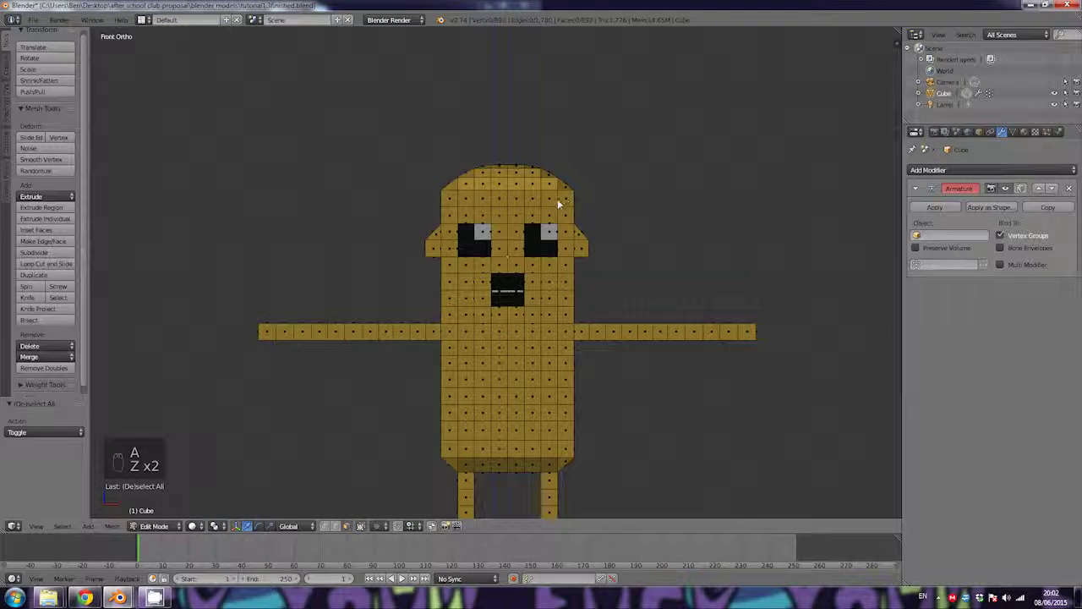
mouse_move(545, 199)
middle_mouse_down()
mouse_move(549, 212)
mouse_move(539, 212)
mouse_move(551, 222)
mouse_move(498, 242)
mouse_move(514, 125)
middle_mouse_up()
right_click(492, 203)
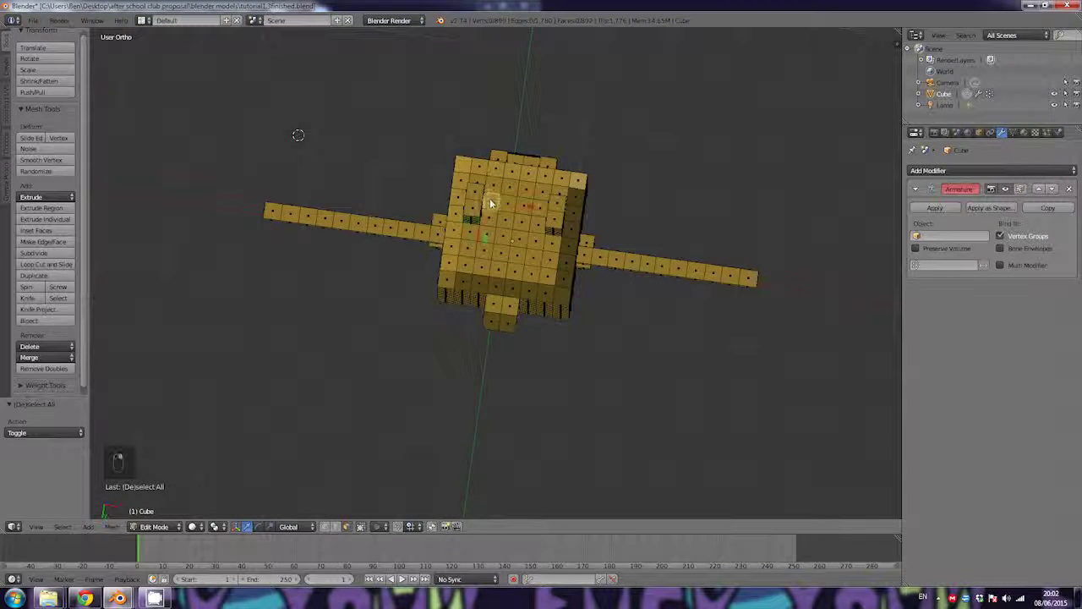
right_click(486, 220, "shift")
right_click(487, 235, "shift")
right_click(485, 251, "shift")
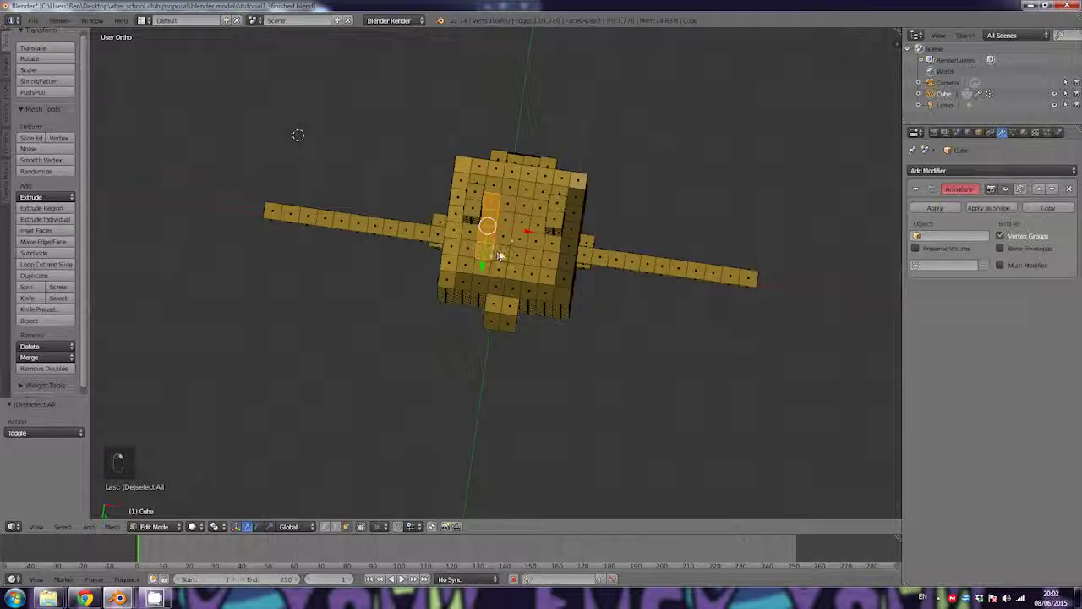
right_click(502, 251, "shift")
right_click(504, 236, "shift")
right_click(505, 221, "shift")
right_click(507, 206, "shift")
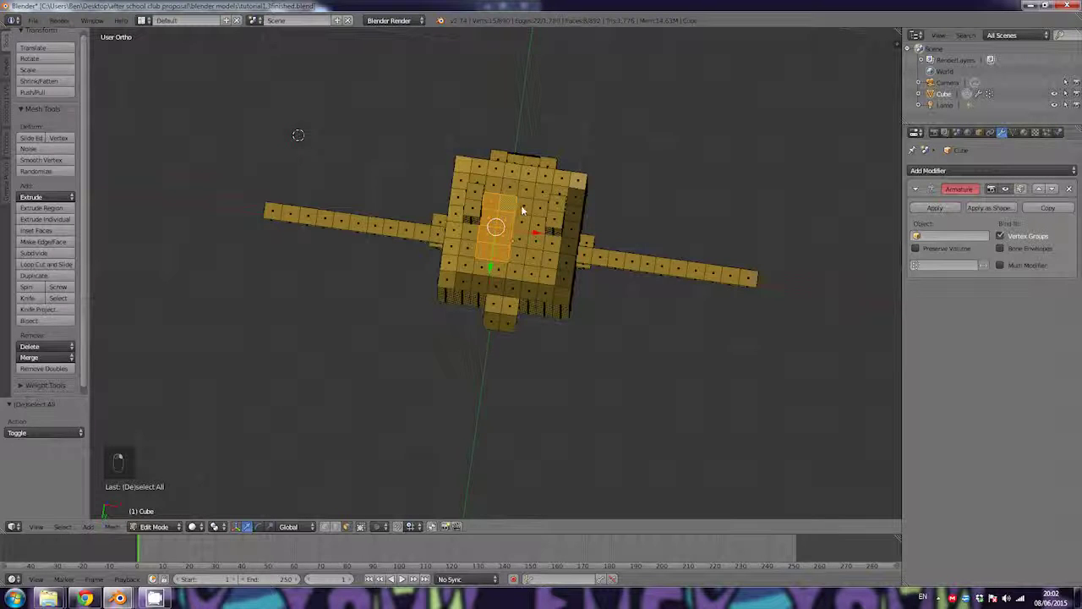
right_click(524, 211, "shift")
right_click(536, 210, "shift")
right_click(532, 224, "shift")
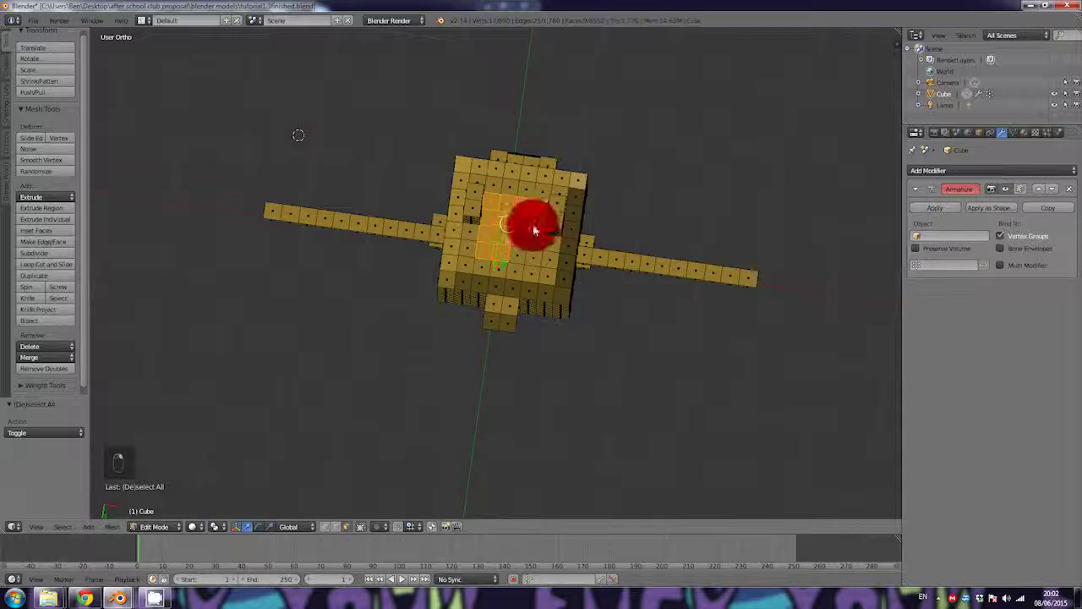
right_click(522, 231, "shift")
right_click(523, 241, "shift")
right_click(534, 244, "shift")
right_click(532, 257, "shift")
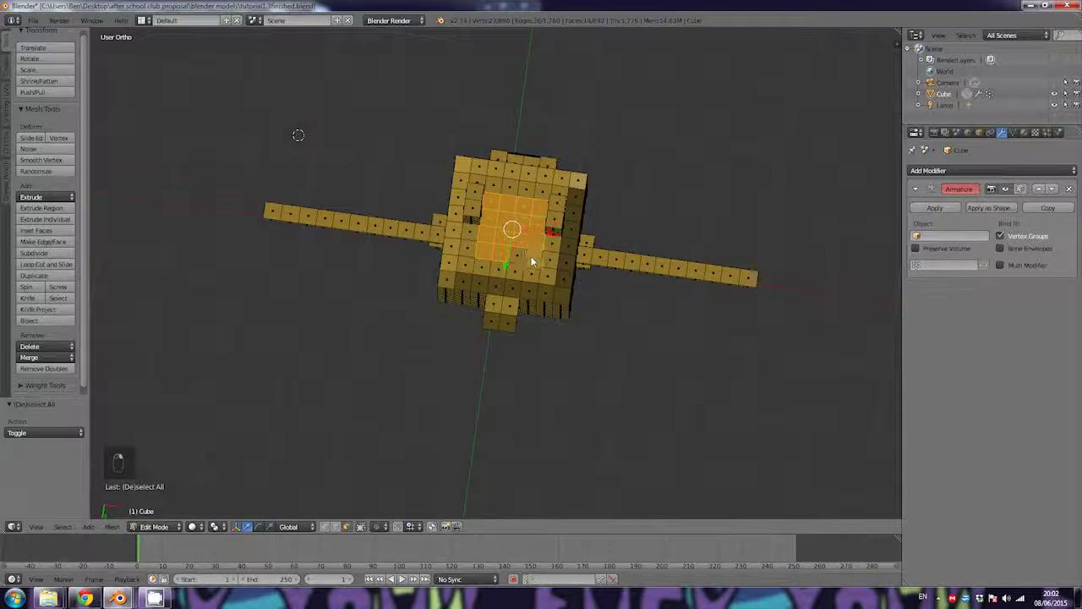
middle_click_drag(508, 191, 500, 199)
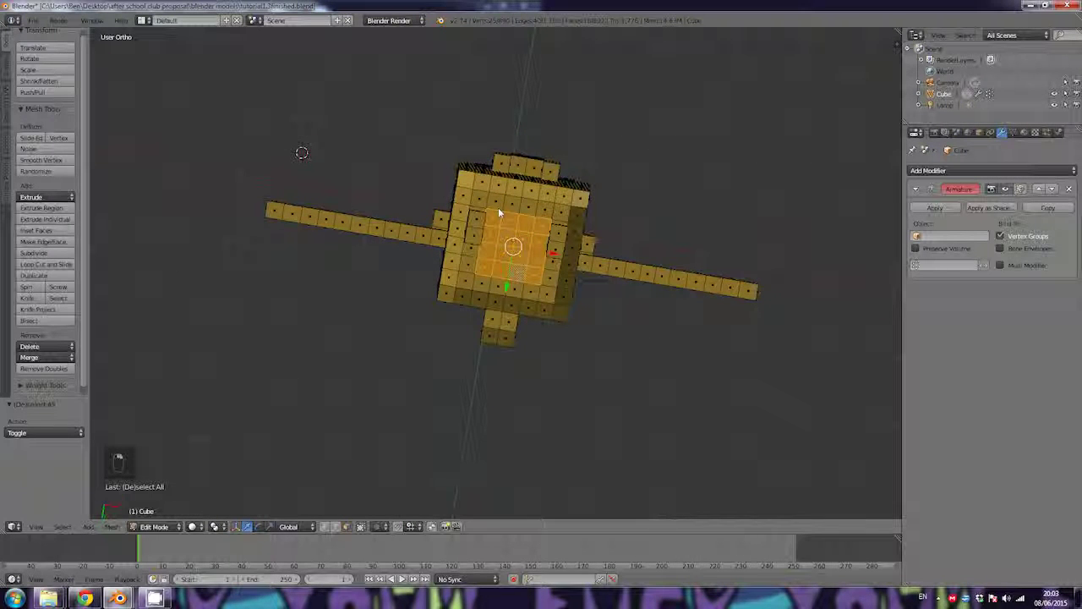
right_click(500, 214, "shift")
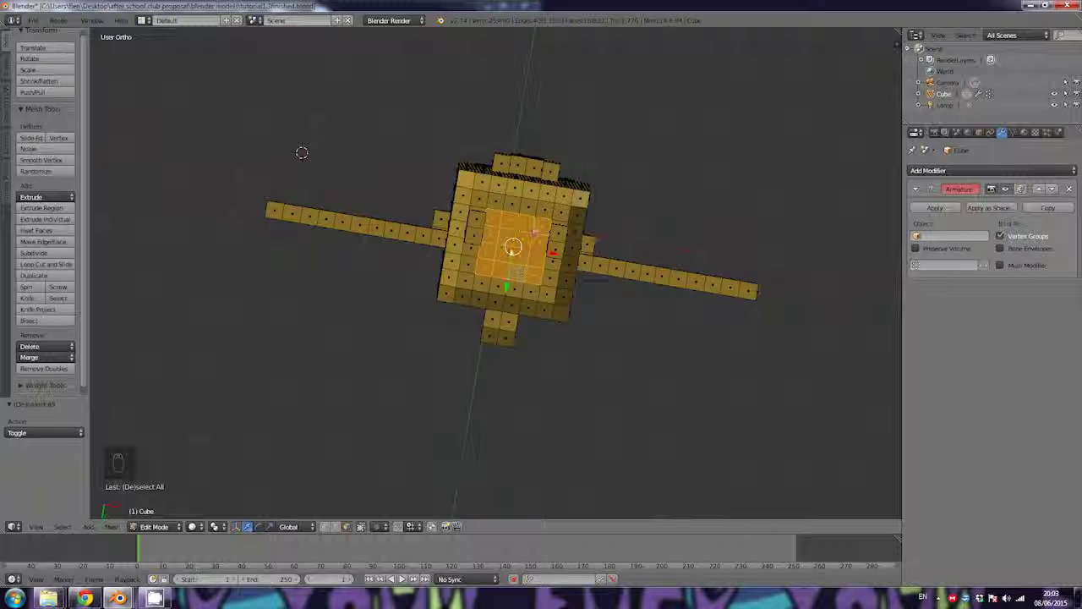
Step: In the front view, lower the selected underside faces by about 0.113 along Z
middle_click_drag(523, 237, 499, 346)
key("KP_1")
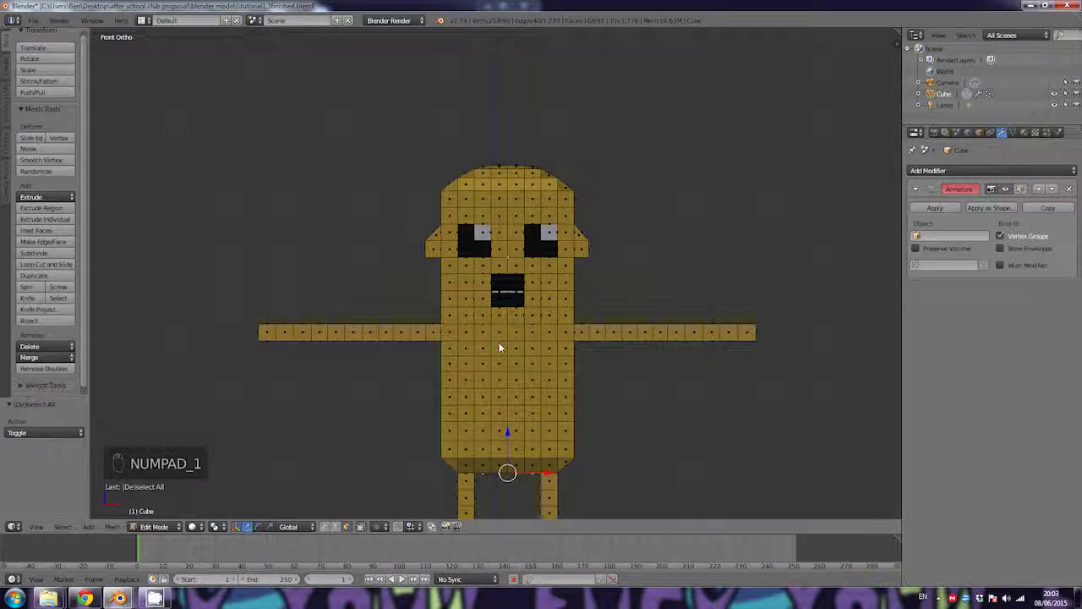
scroll(504, 400, "up", 1)
scroll(504, 401, "down", 1)
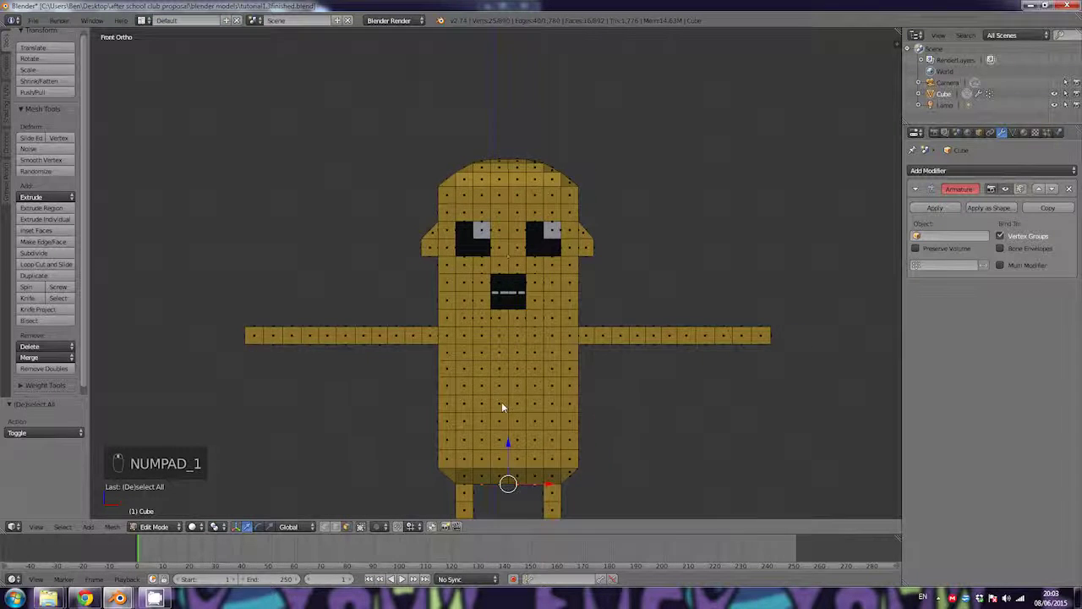
middle_click_drag(501, 401, 489, 323, "shift")
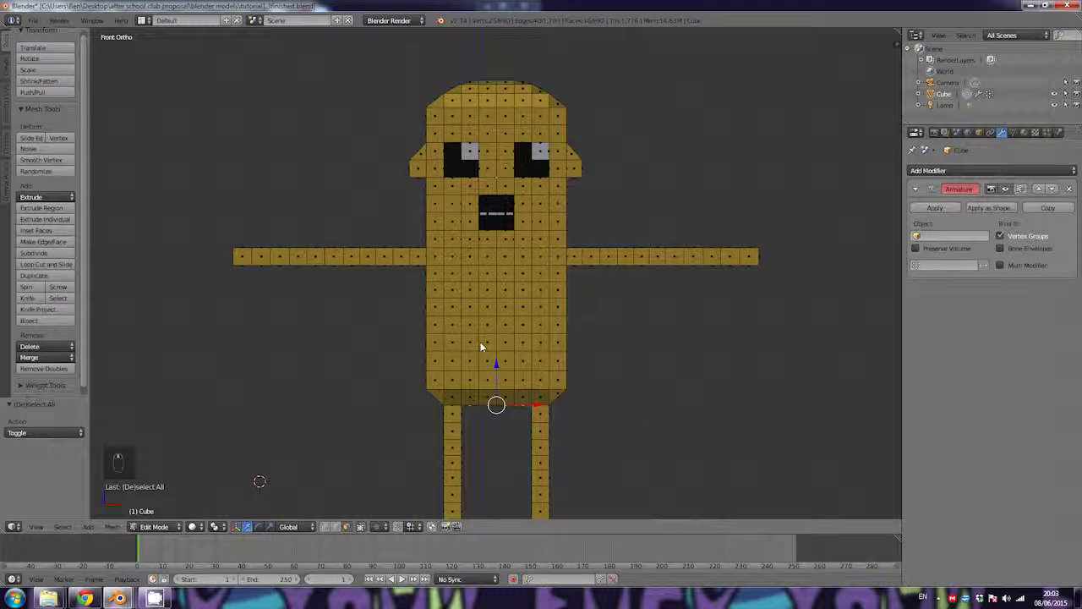
key("g")
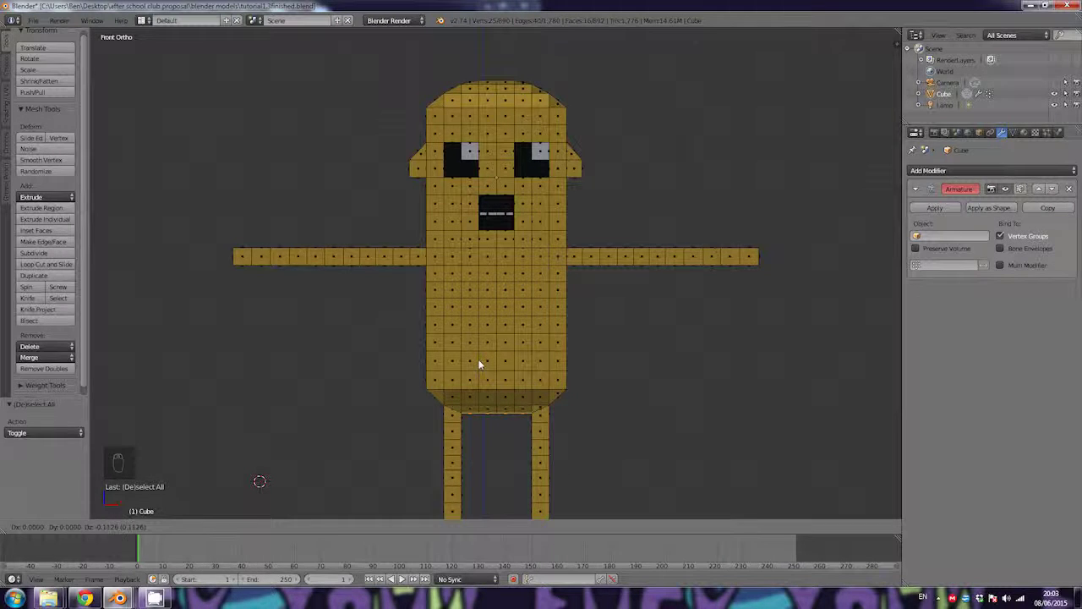
left_click(477, 363)
Step: Select only the central 2 by 2 block of underside faces and lower it by about 0.040 in Z, shifting it -0.008 in X
middle_click_drag(482, 365, 499, 386)
right_click(503, 271)
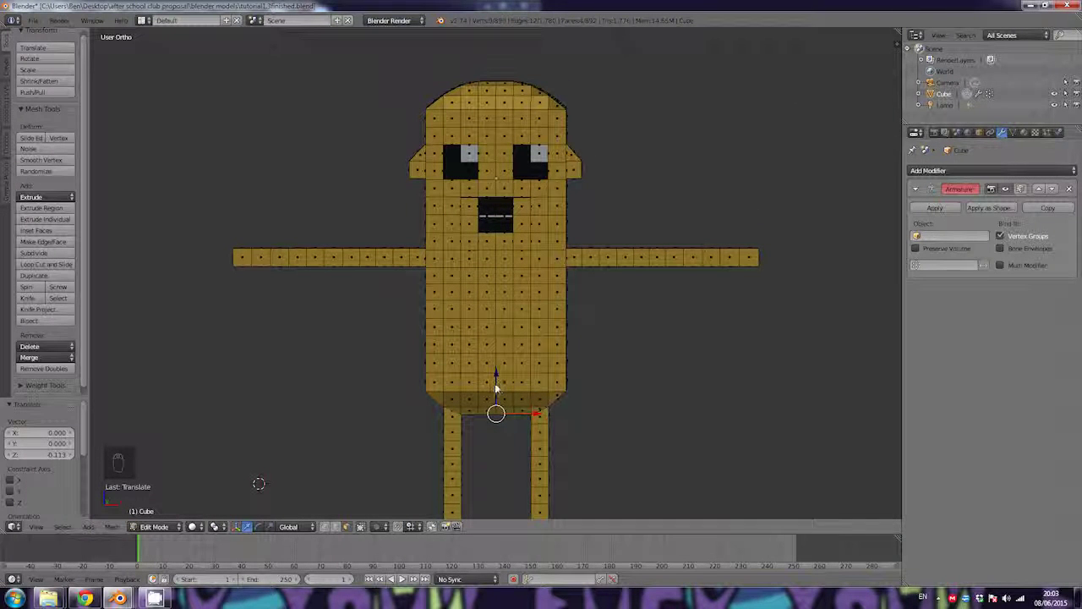
key("g")
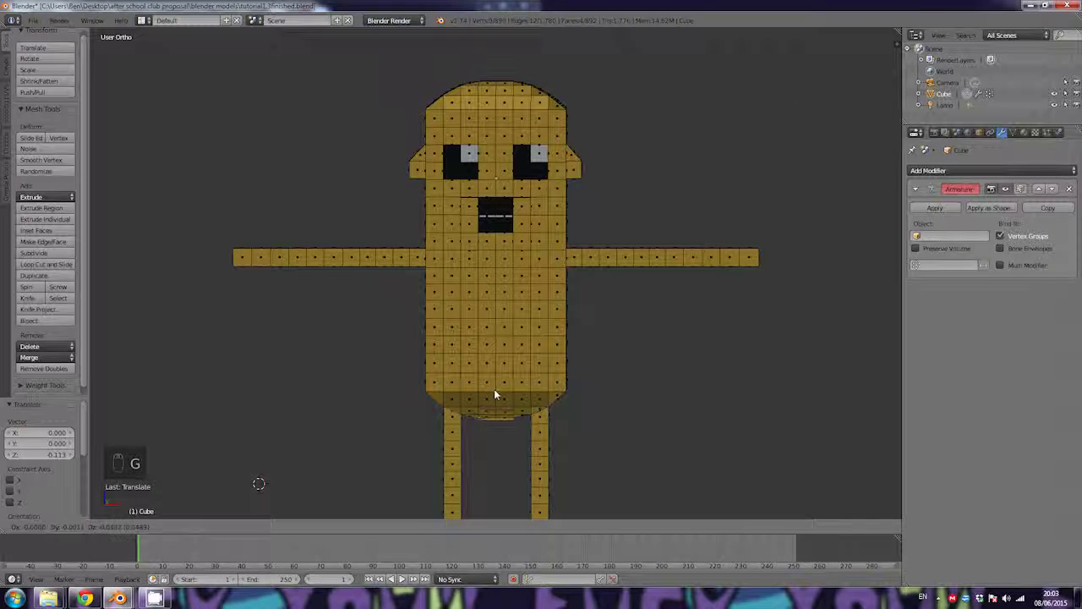
left_click(494, 387)
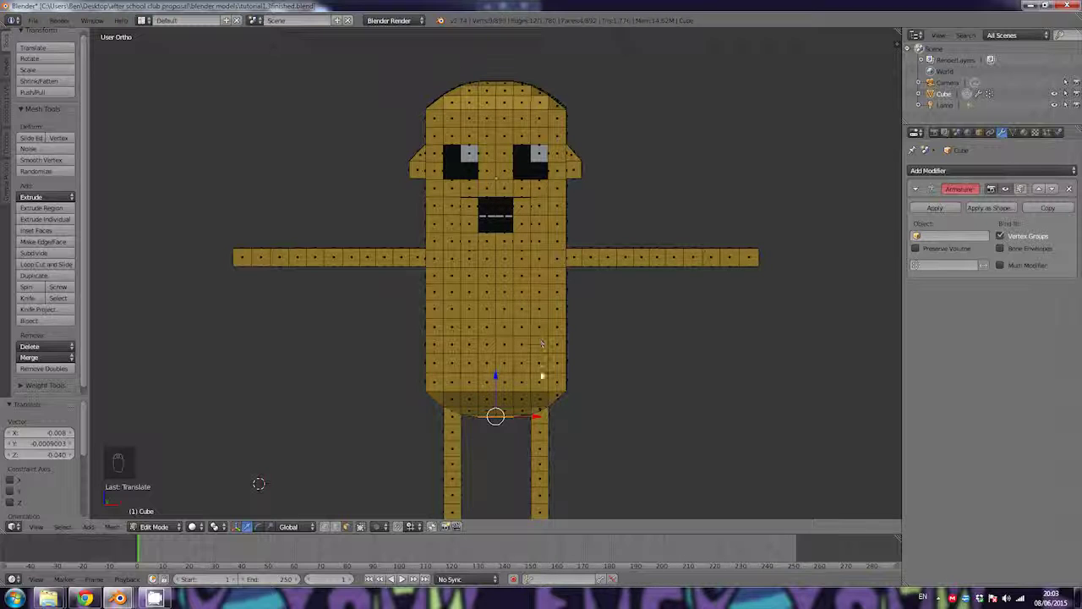
middle_click_drag(418, 390, 398, 372)
right_click(411, 251, "shift")
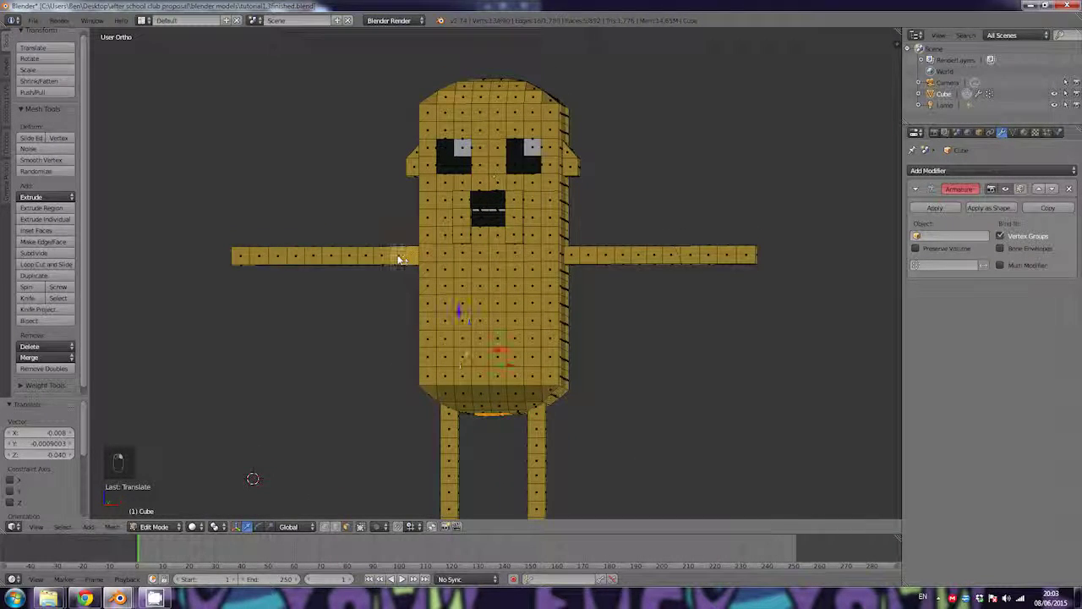
right_click(380, 253, "shift")
right_click(361, 261, "shift")
right_click(347, 260, "shift")
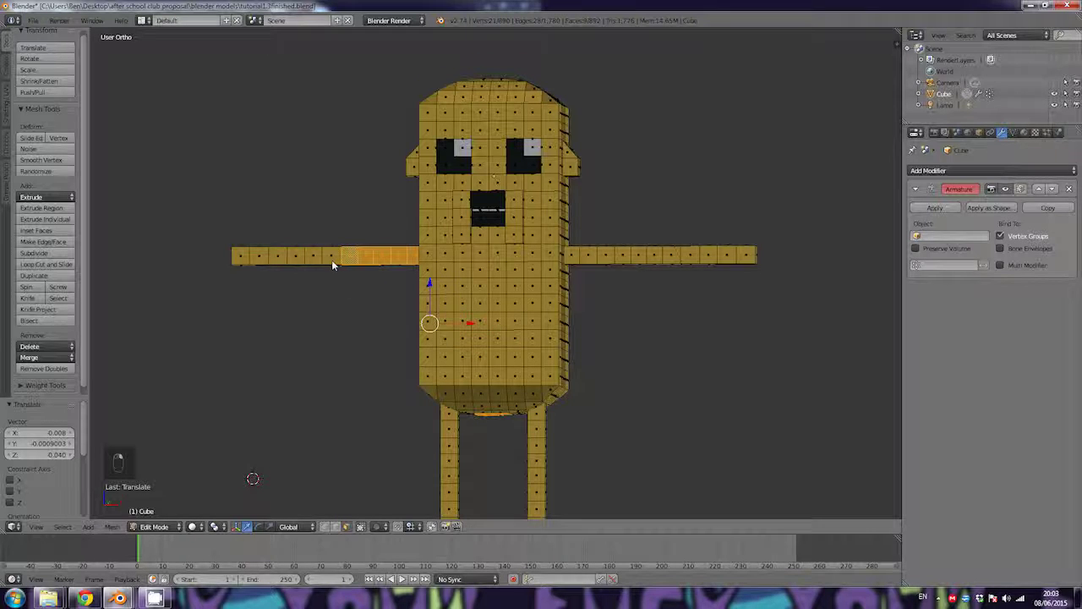
right_click(332, 261, "shift")
right_click(313, 262, "shift")
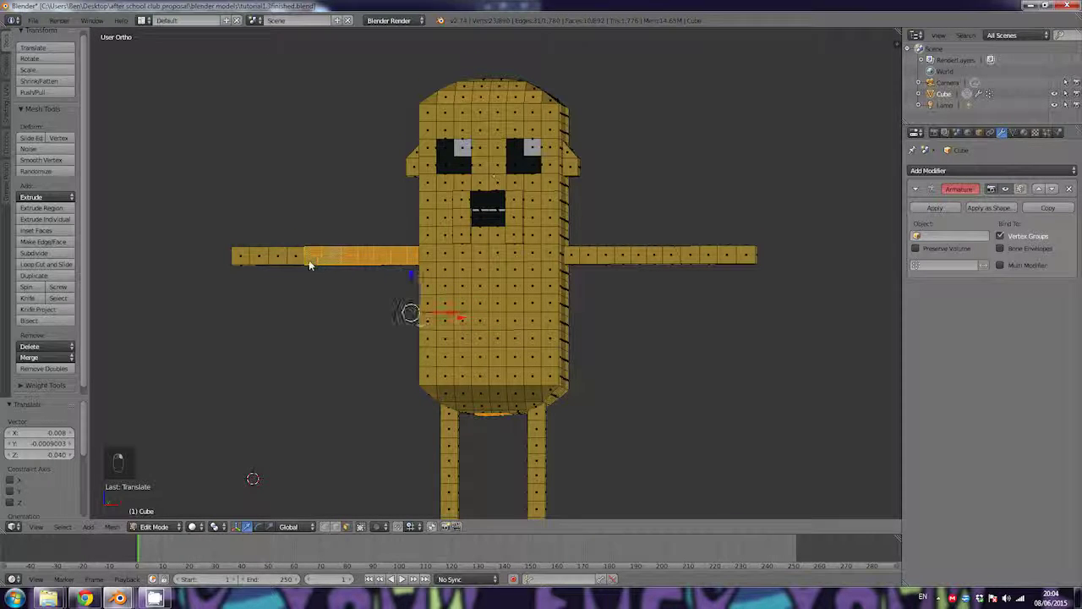
right_click(296, 259, "shift")
right_click(281, 258, "shift")
right_click(260, 262, "shift")
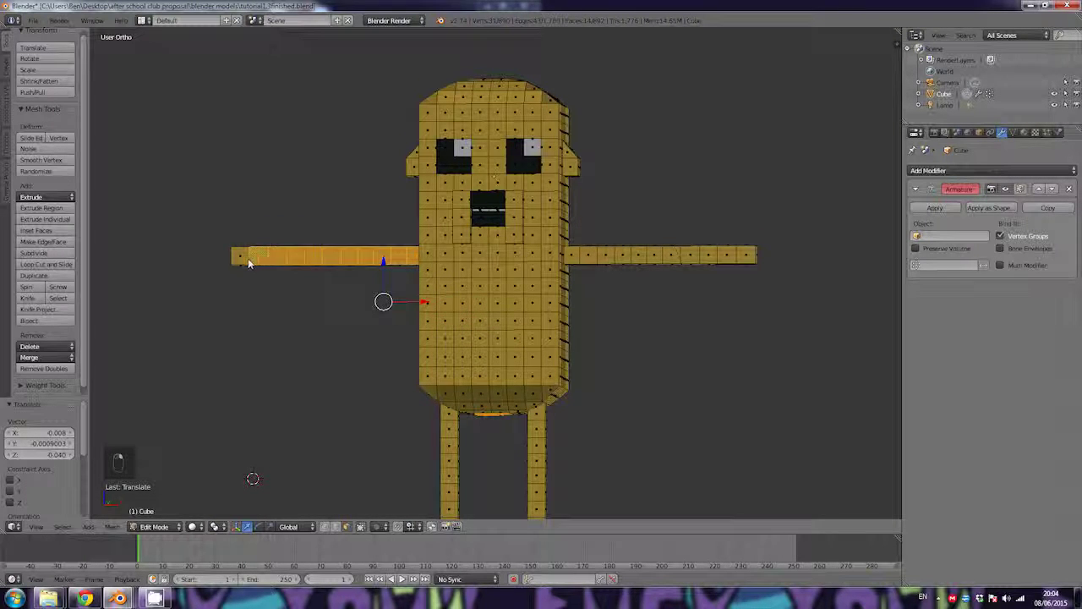
right_click(248, 258, "shift")
middle_click_drag(292, 291, 499, 353)
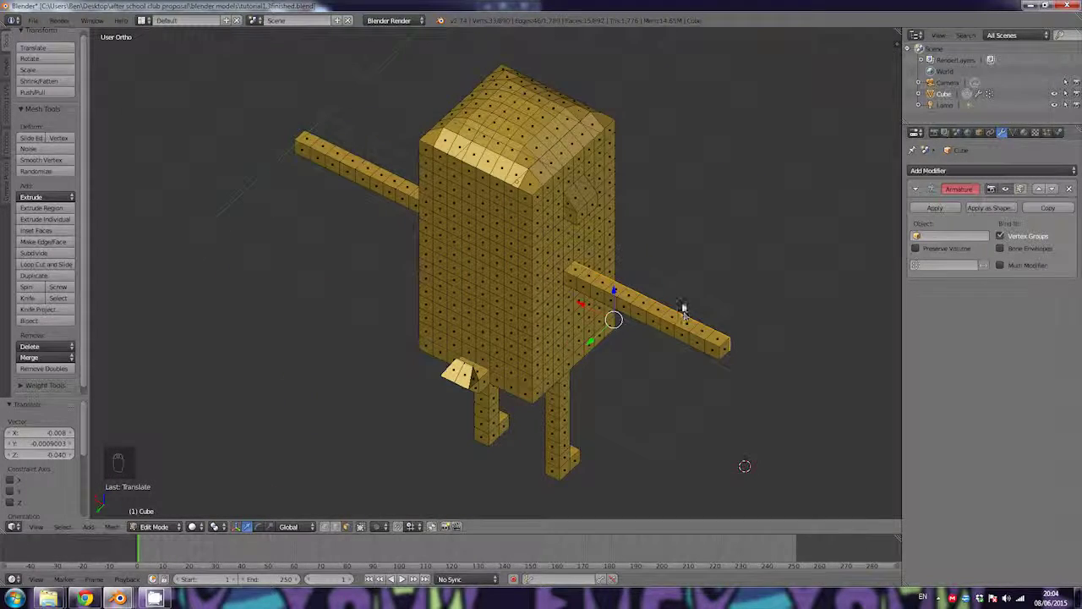
middle_click_drag(734, 357, 575, 345)
middle_click_drag(546, 319, 647, 293)
key("a")
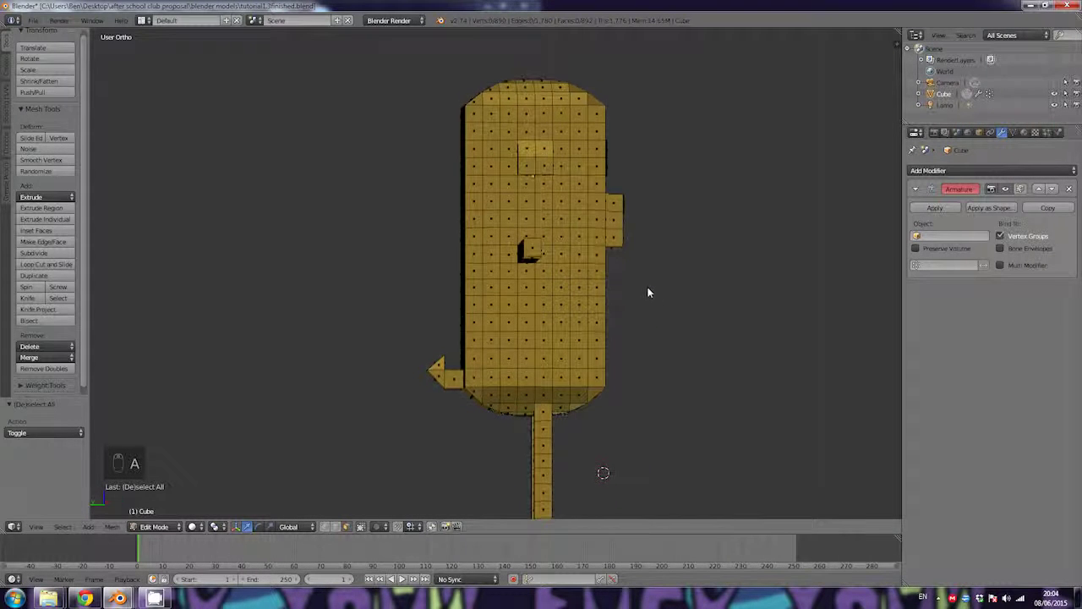
middle_click_drag(584, 305, 581, 308)
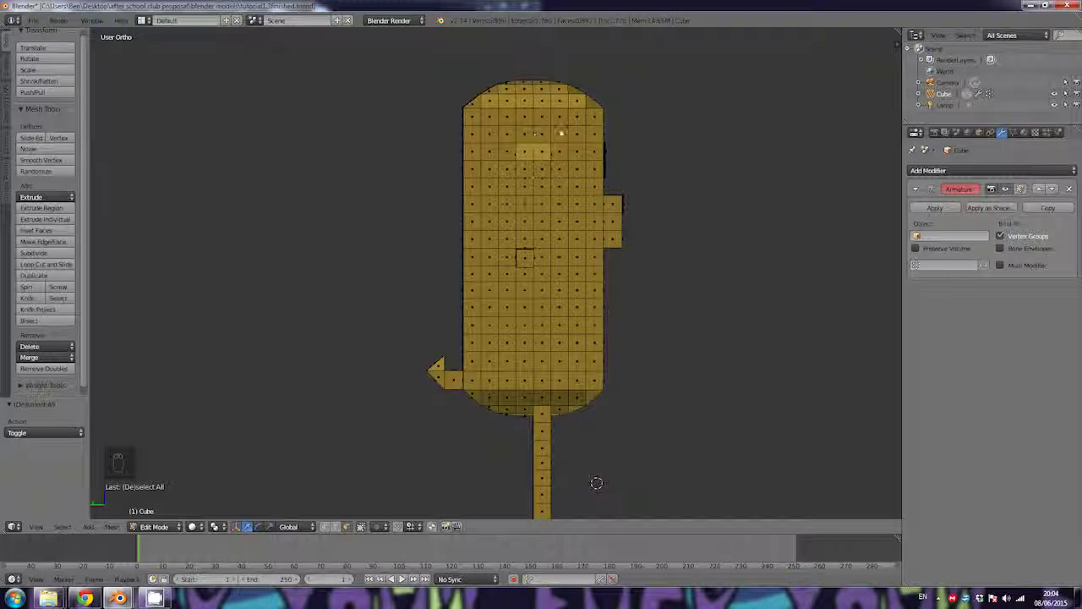
key("c")
left_click_drag(487, 134, 515, 134)
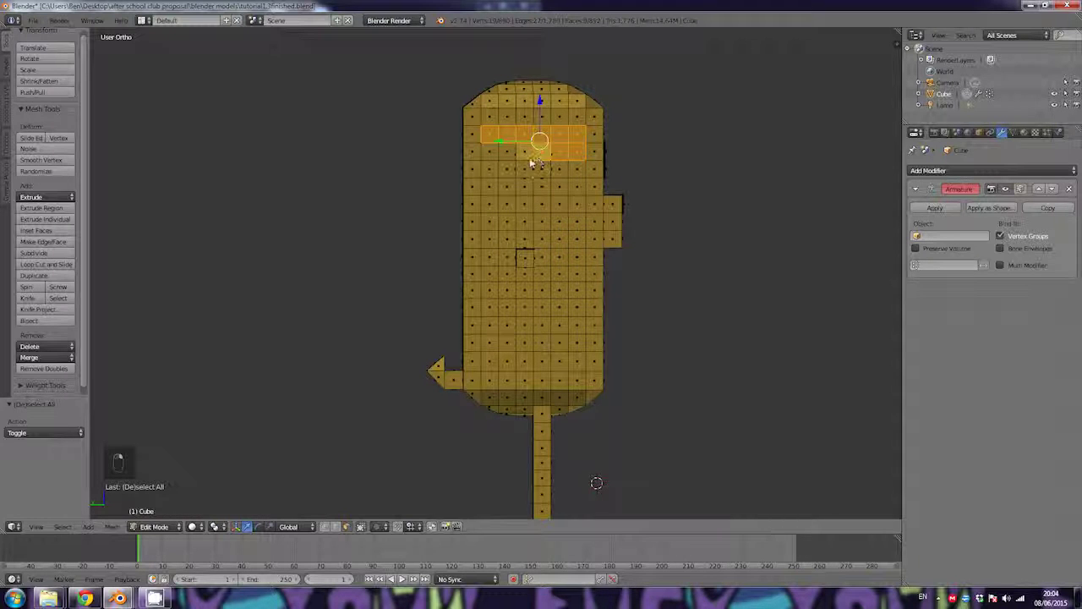
left_click_drag(532, 162, 523, 164)
Step: Clear the selection and box-select the inner block of faces on the body's -X side, leaving a one-face border around it
key("a")
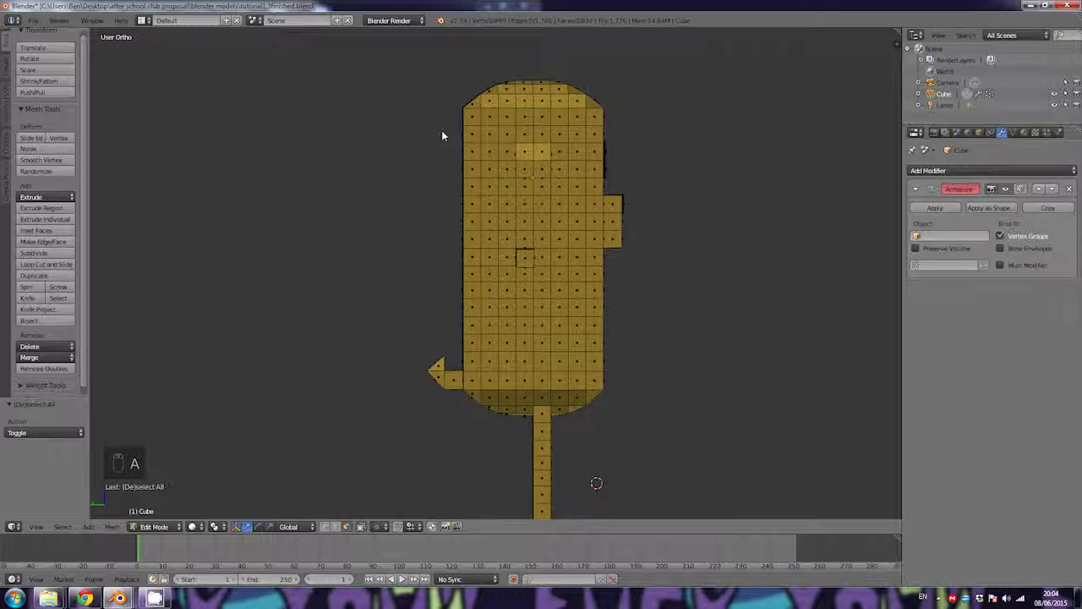
key("b")
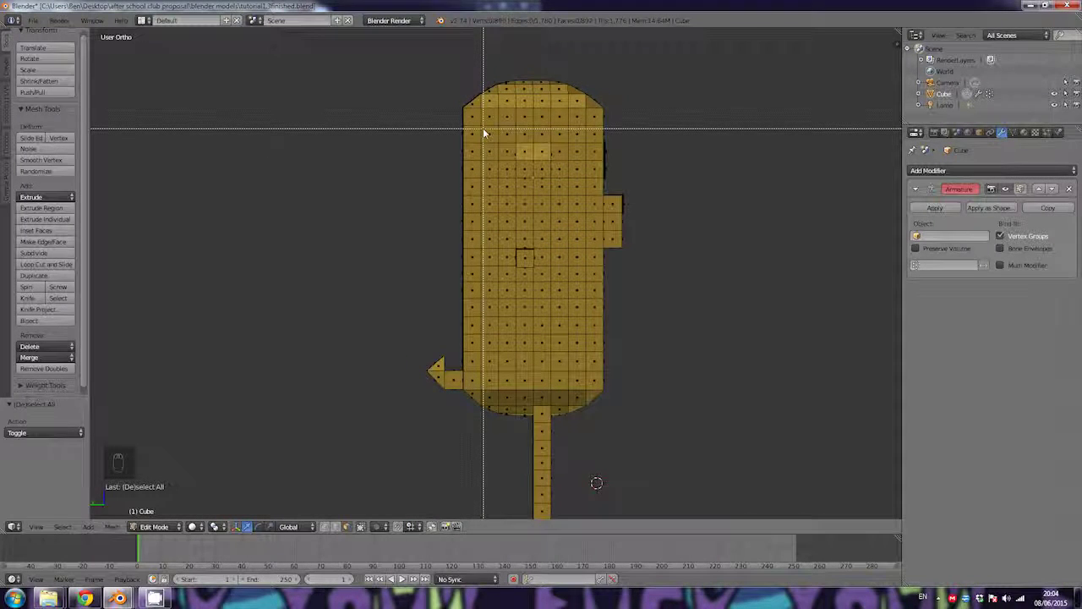
key("Escape")
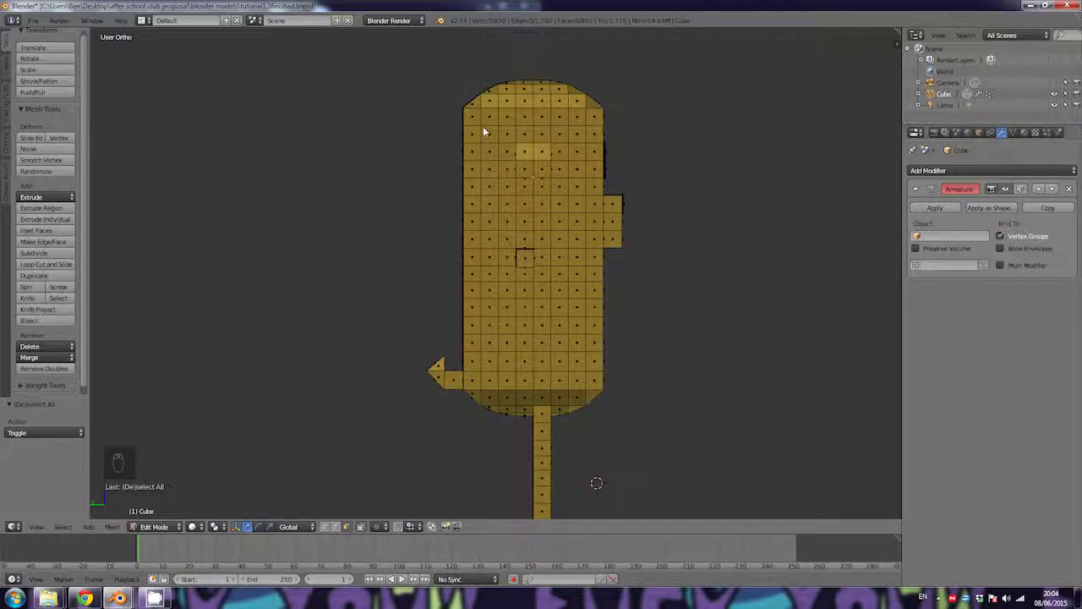
left_click_drag(502, 158, 583, 372)
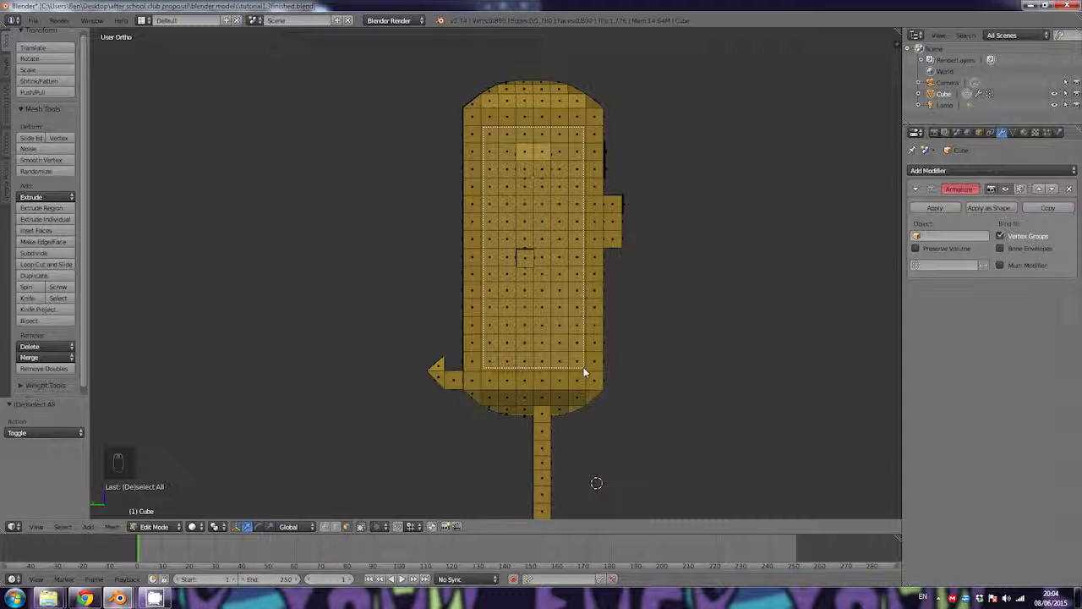
left_click_drag(584, 372, 583, 370)
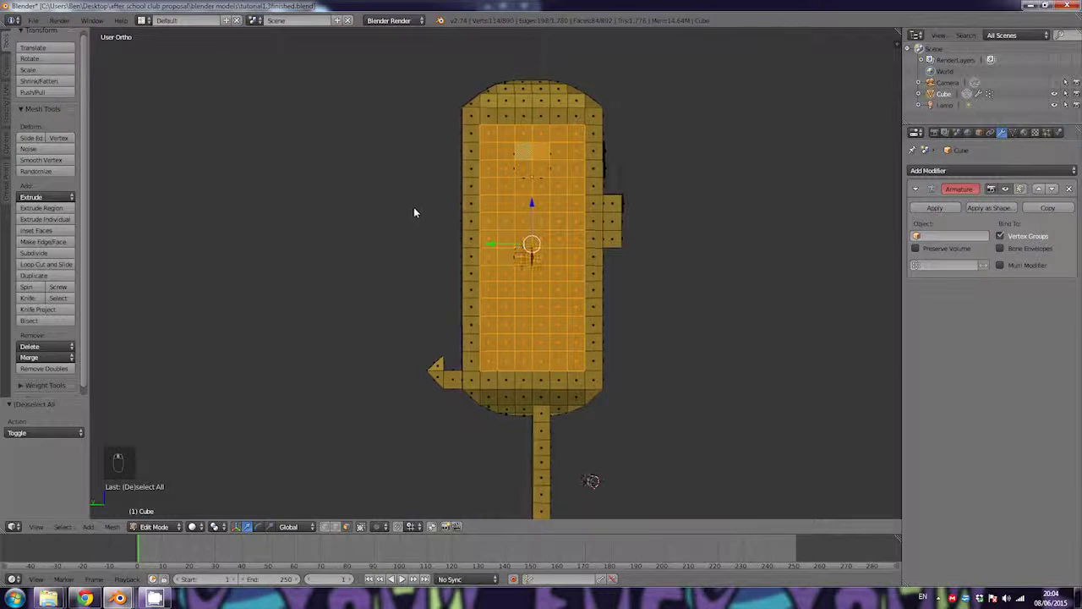
Step: Add the remaining faces of the protruding ear on the -X side to the selection
middle_click_drag(413, 206, 709, 459)
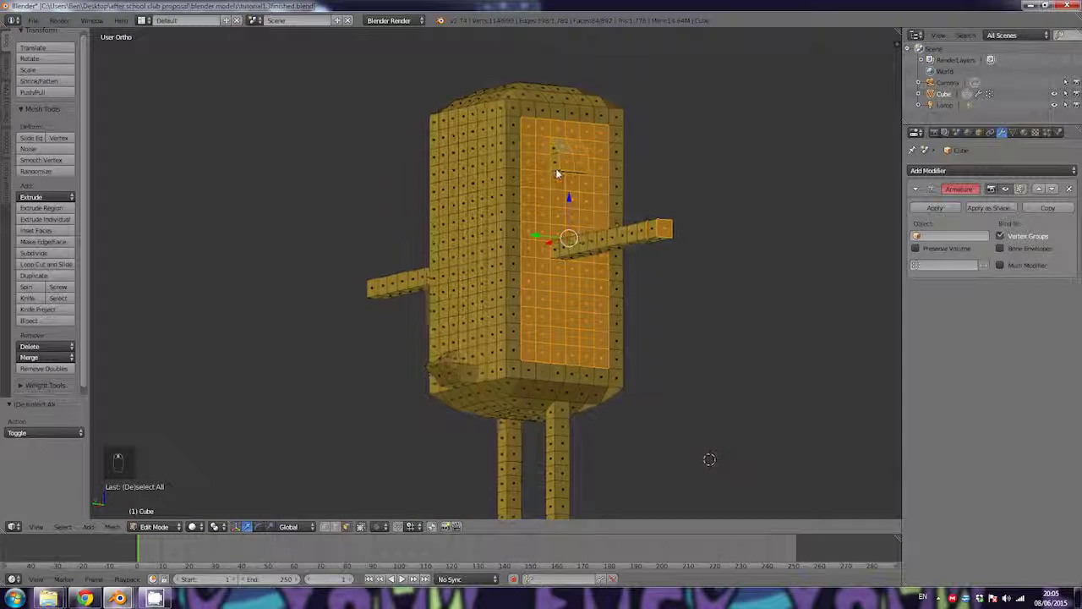
middle_click_drag(556, 174, 555, 149)
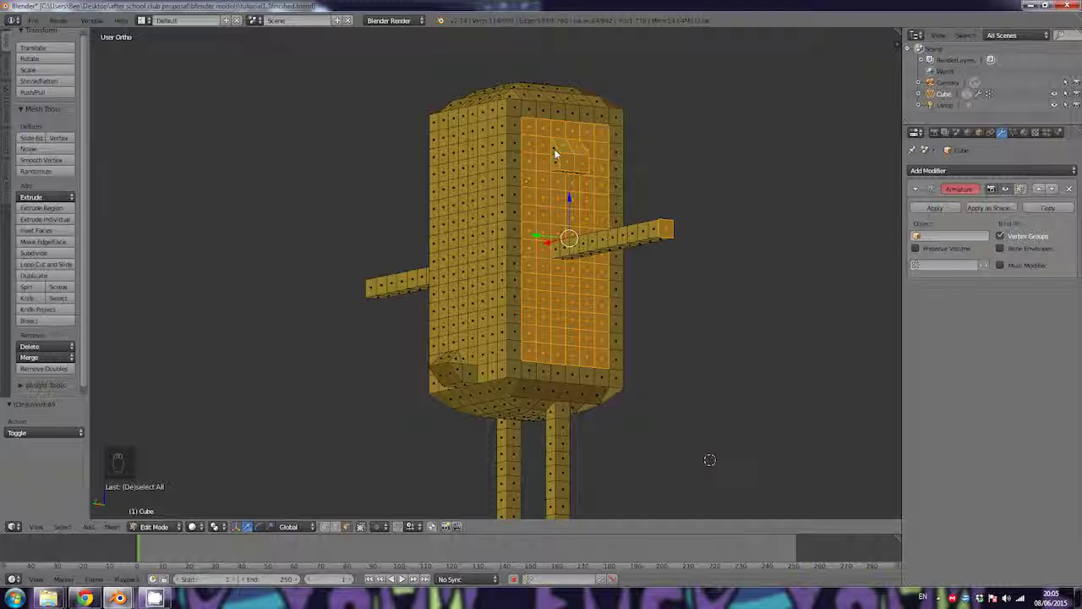
right_click(554, 152, "shift")
right_click(563, 165, "shift")
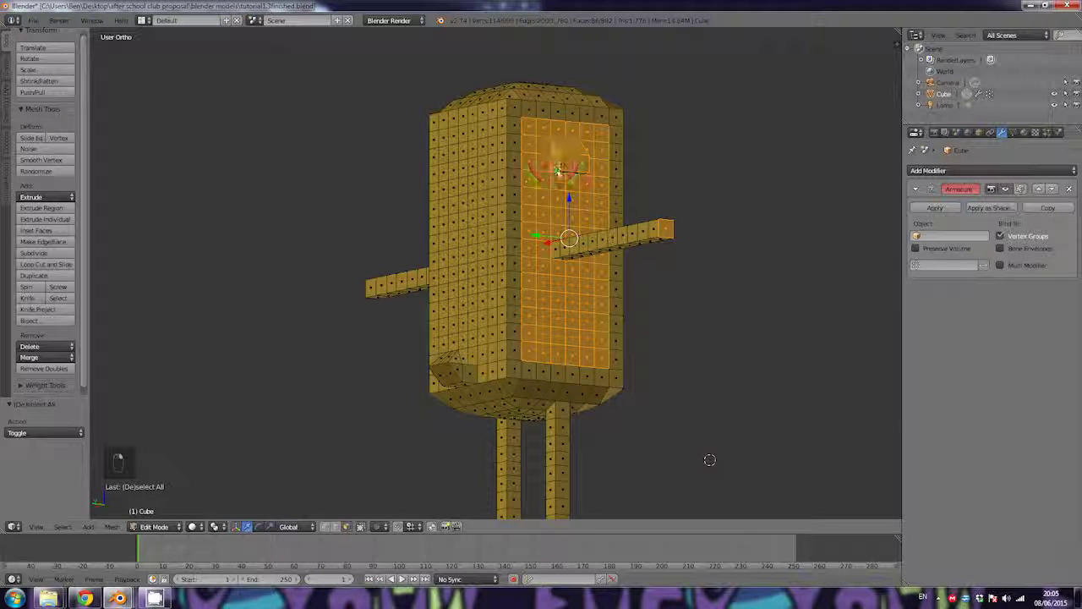
middle_click_drag(564, 165, 410, 186)
right_click(469, 168, "shift")
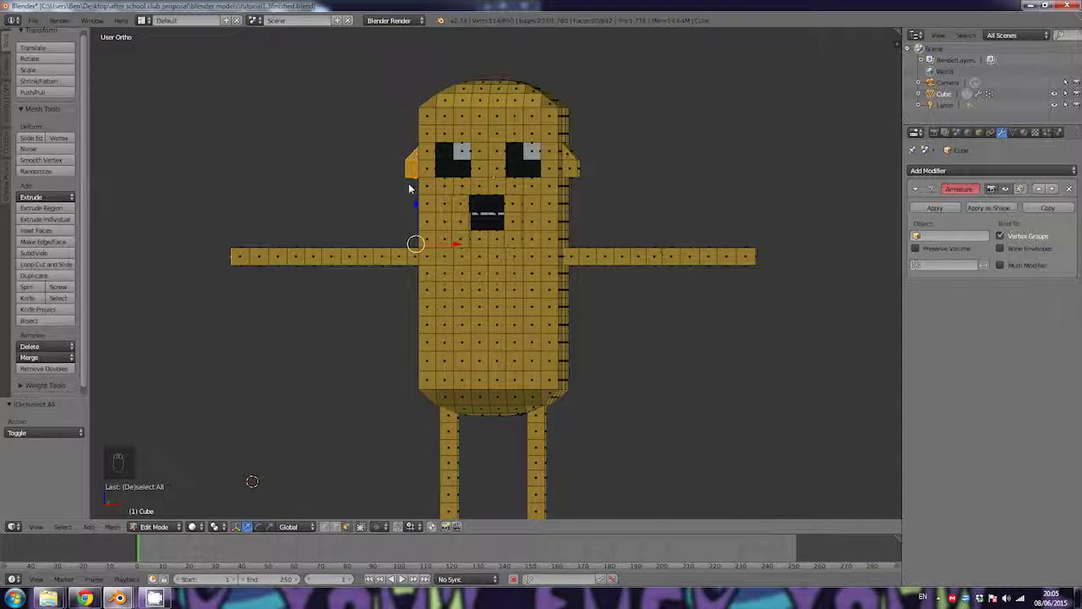
Step: In the front view with wireframe shading, add all faces of the arm on the -X side to the selection
key("KP_1")
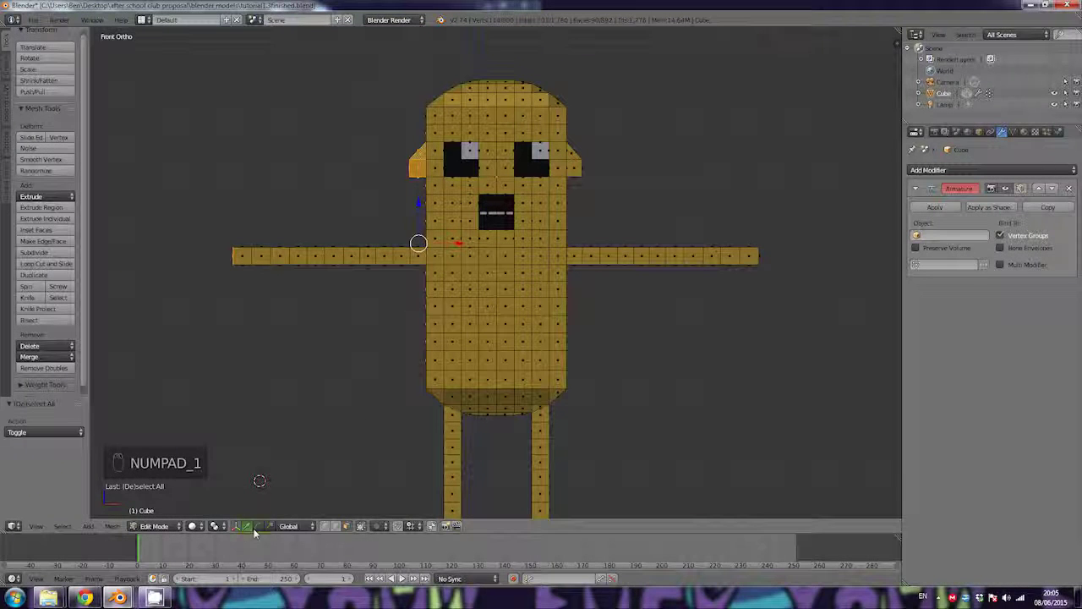
left_click(193, 526)
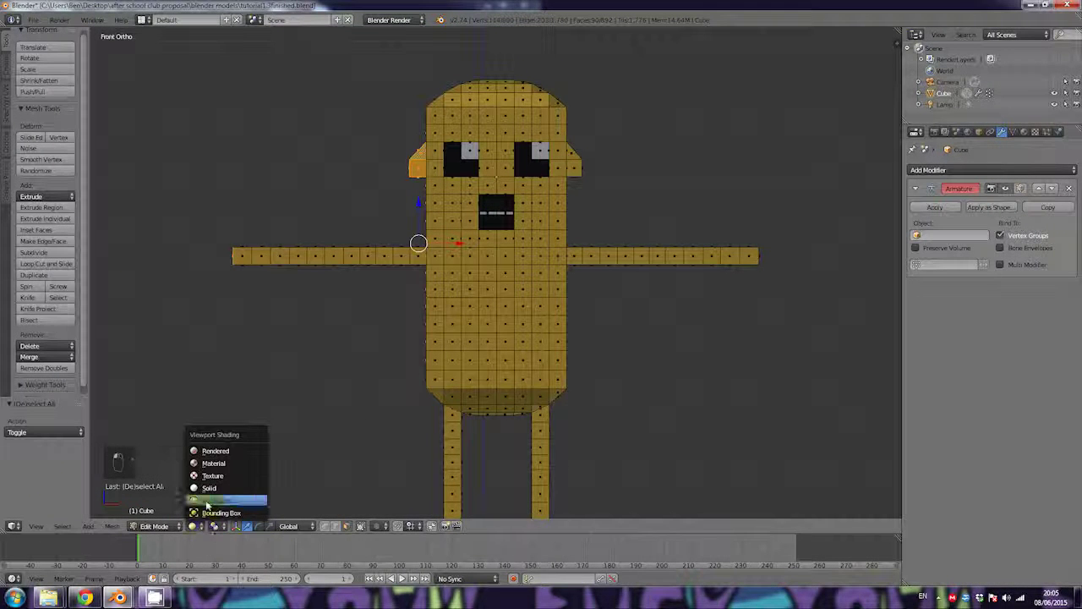
left_click(206, 505)
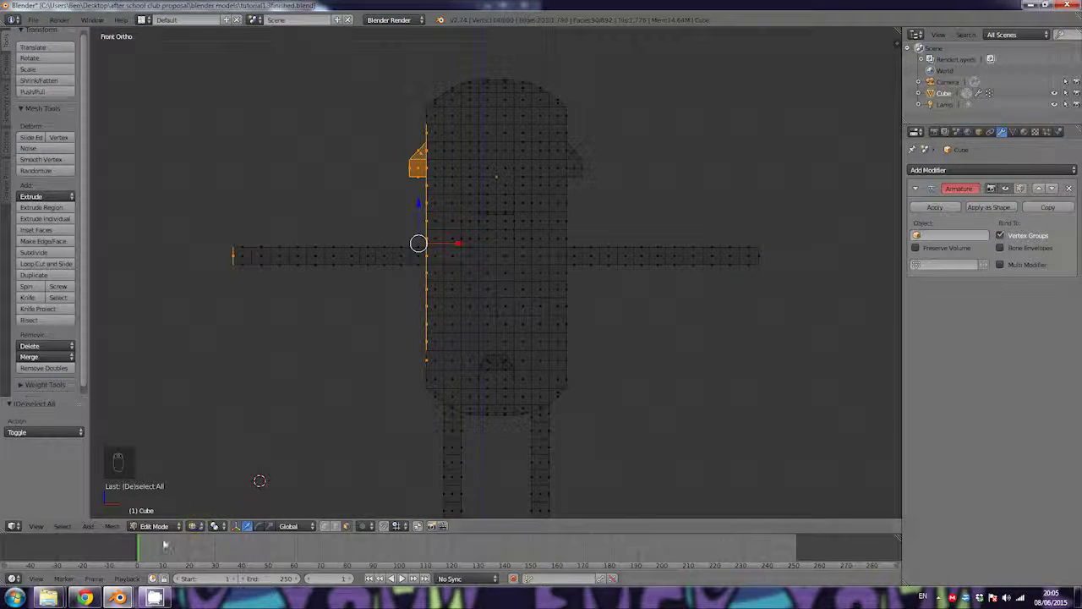
left_click(193, 525)
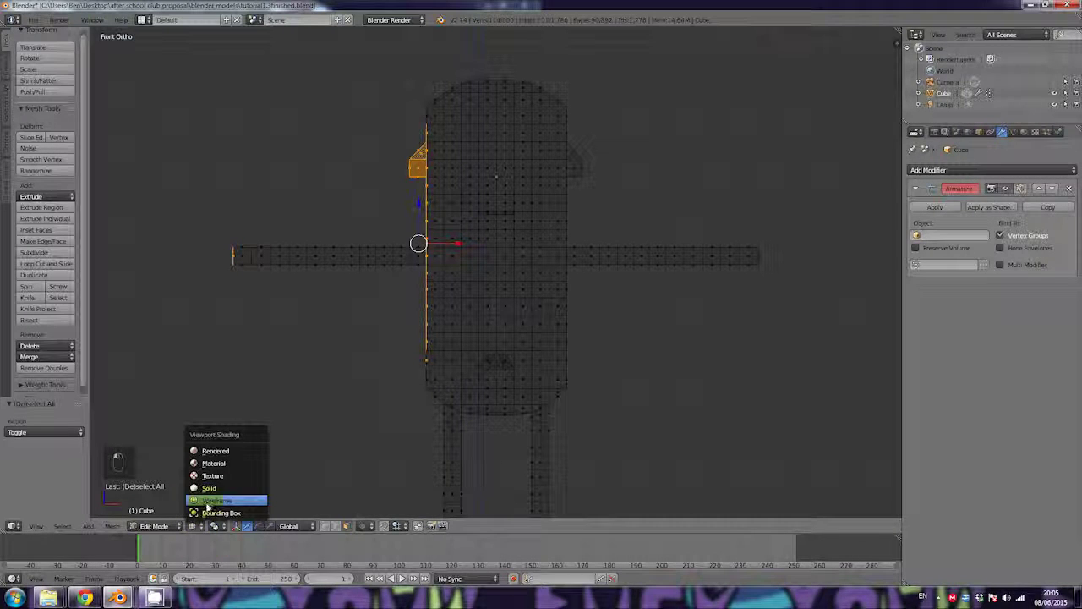
left_click(207, 505)
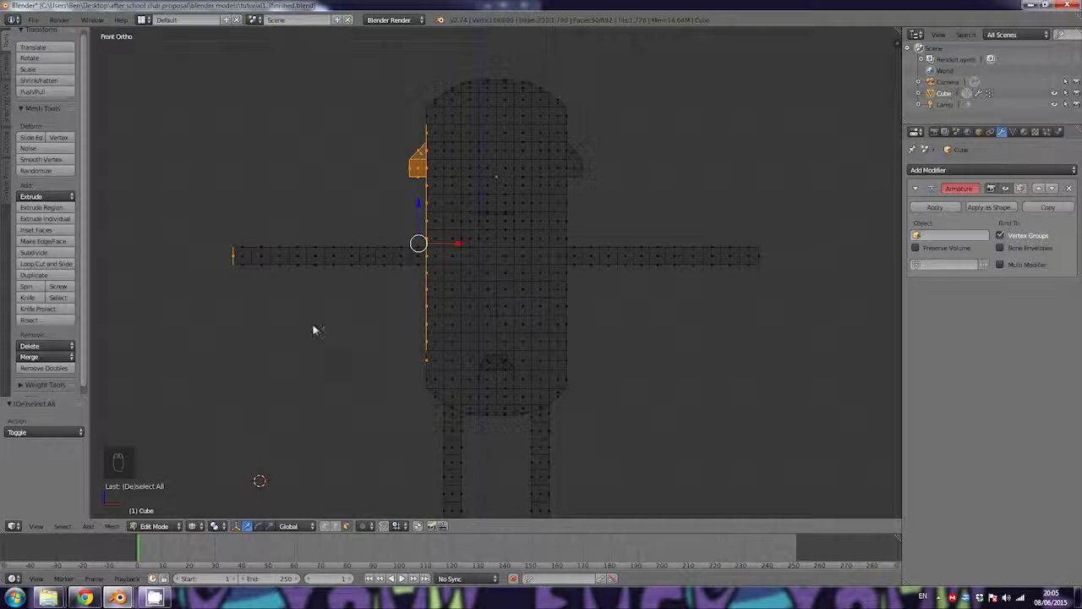
key("b")
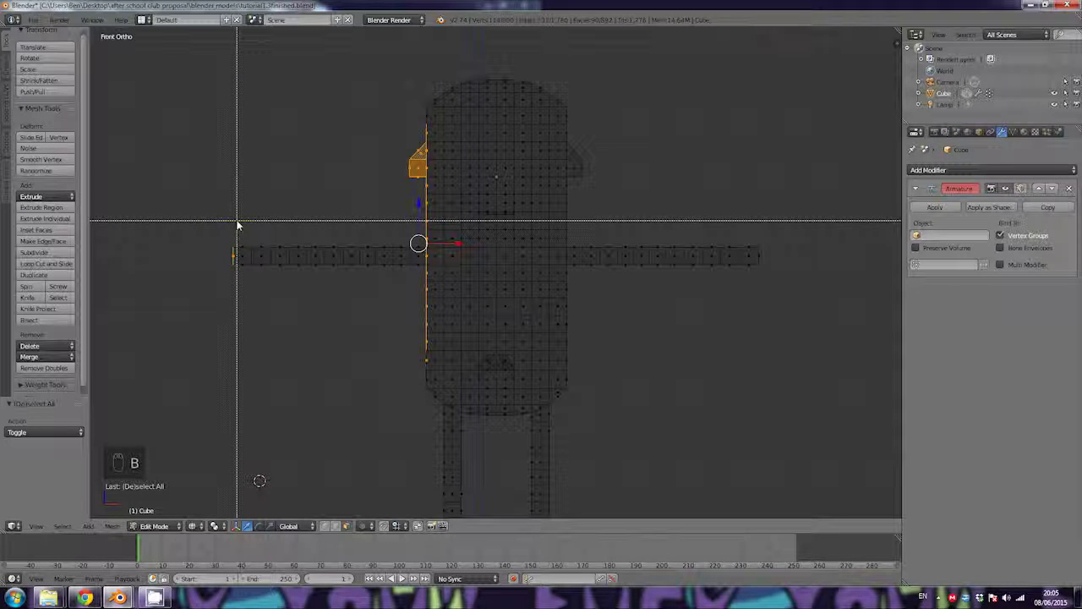
left_click_drag(237, 224, 423, 295)
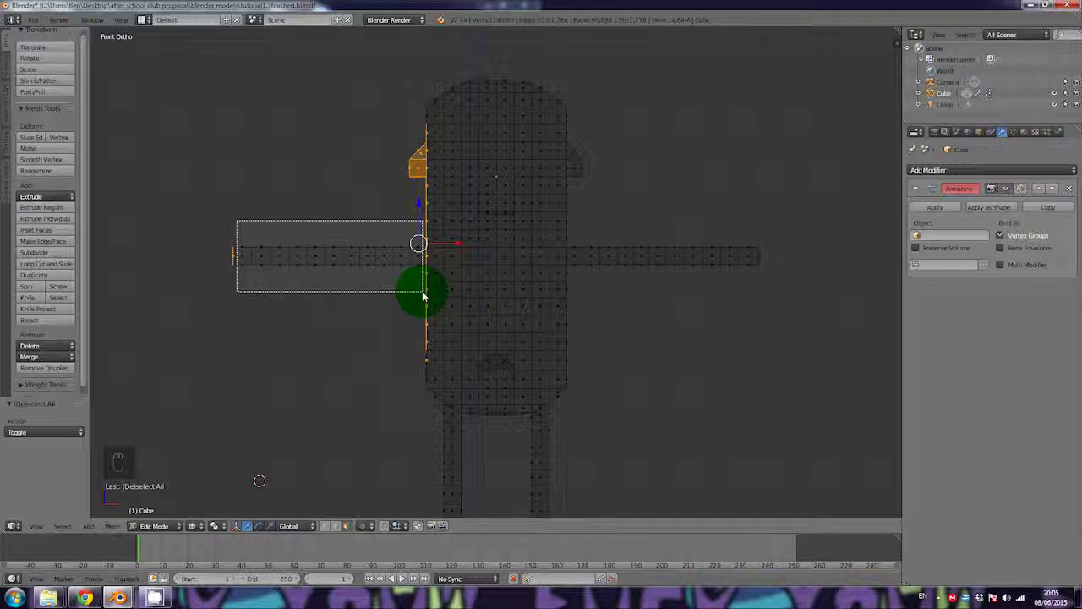
left_click_drag(424, 295, 423, 295)
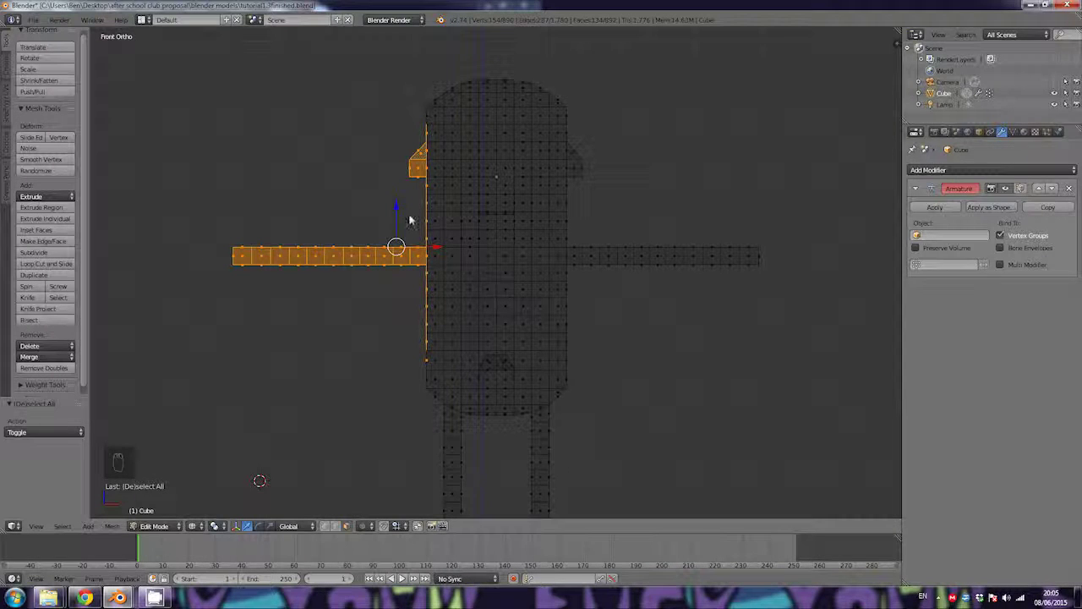
Step: Return to solid shading in the front view and move the selected side, ear and arm faces -0.096 in X and 0.008 in Z
middle_click_drag(408, 228, 431, 260)
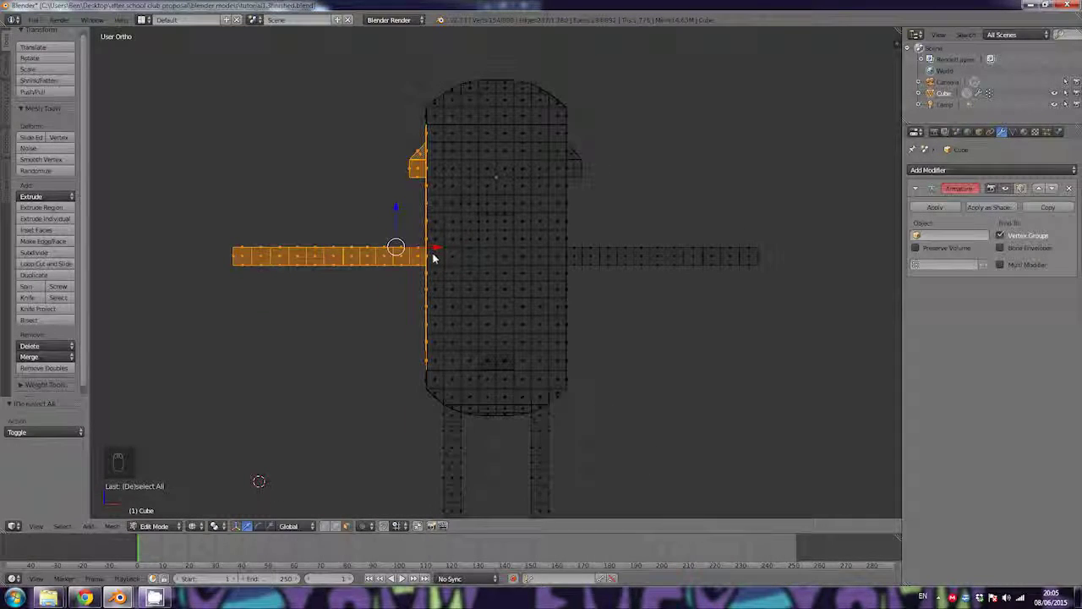
key("KP_1")
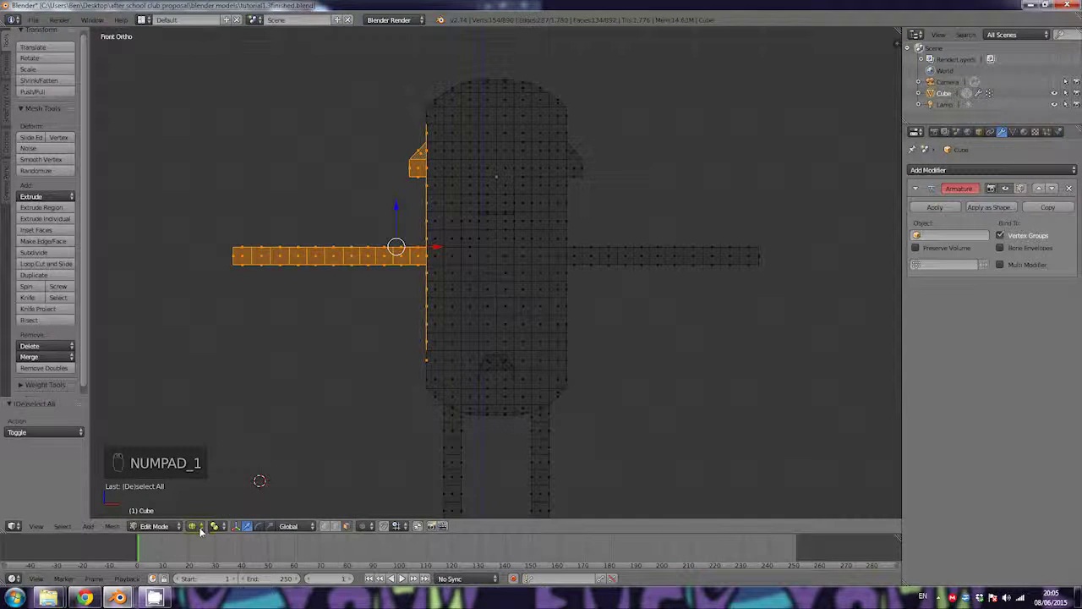
left_click(192, 526)
left_click(208, 488)
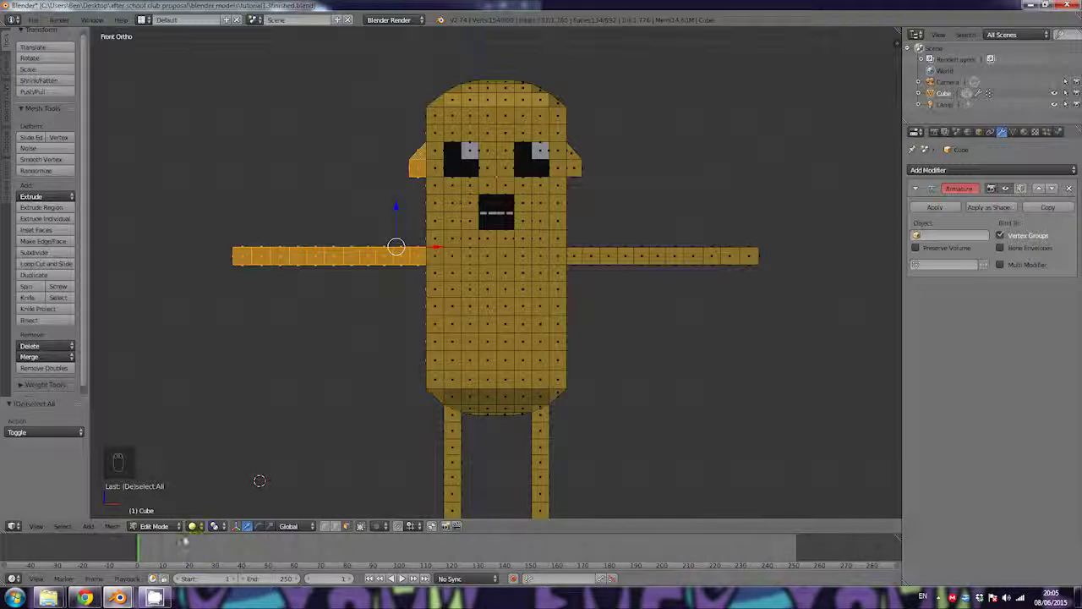
left_click(195, 525)
left_click(207, 488)
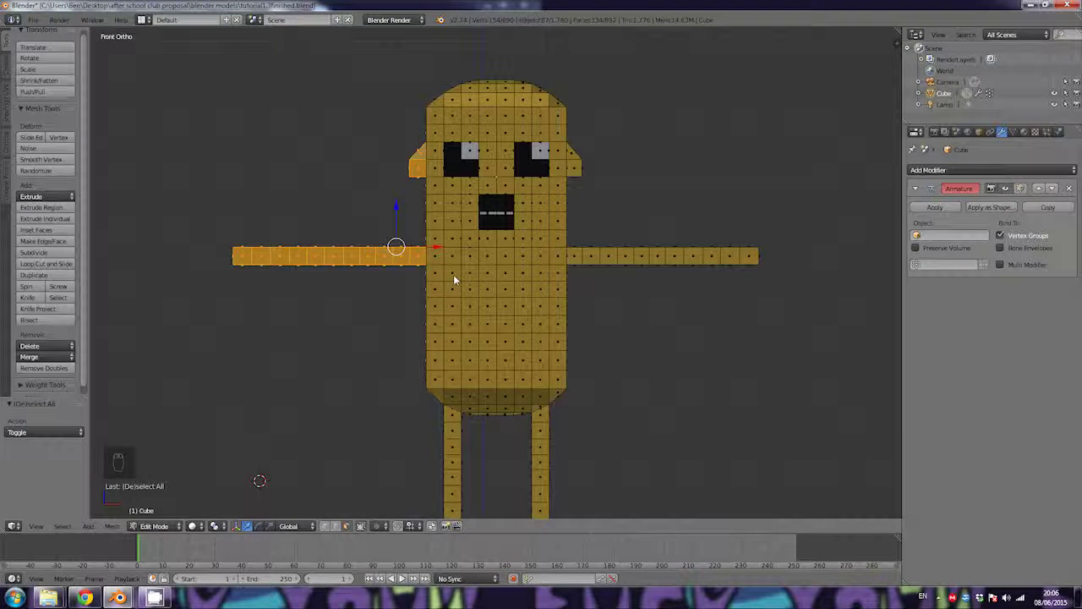
key("g")
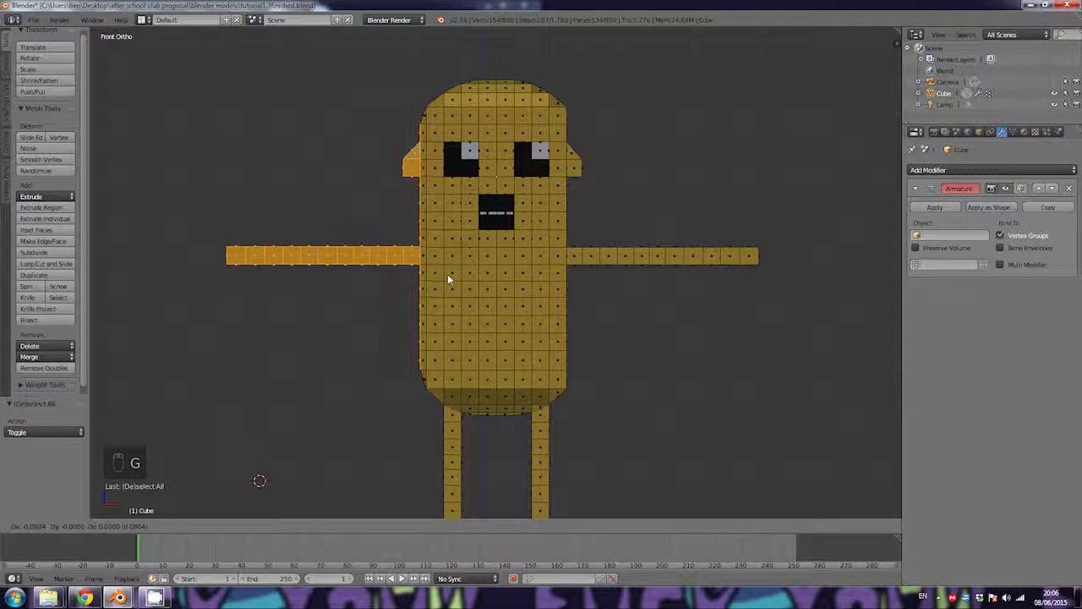
left_click(447, 276)
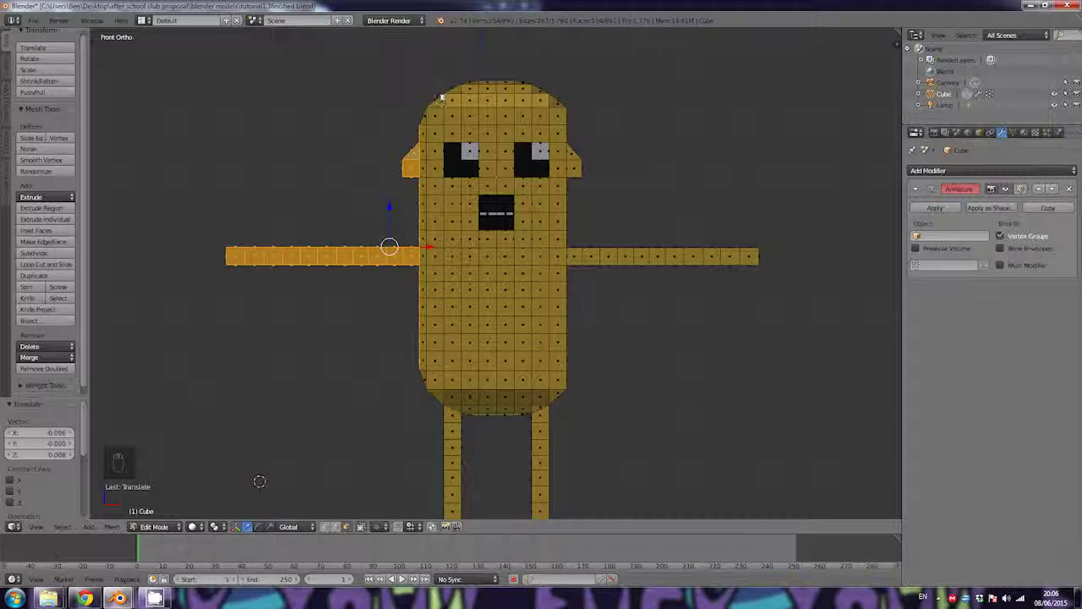
Step: Deselect the outermost column of selected faces along both vertical edges of the body's -X side
middle_click_drag(447, 279, 536, 280)
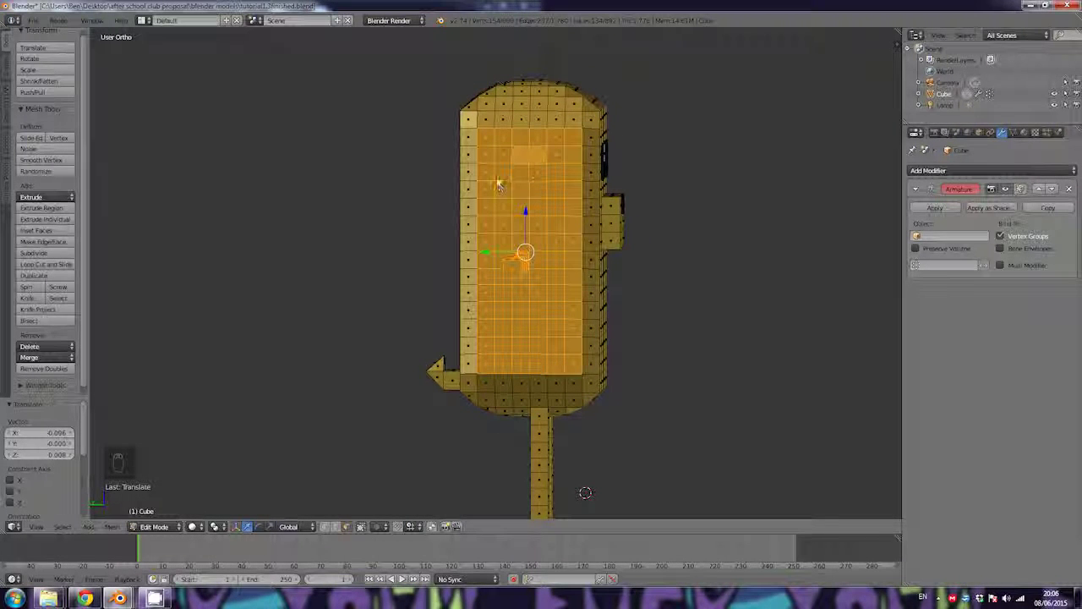
key("b")
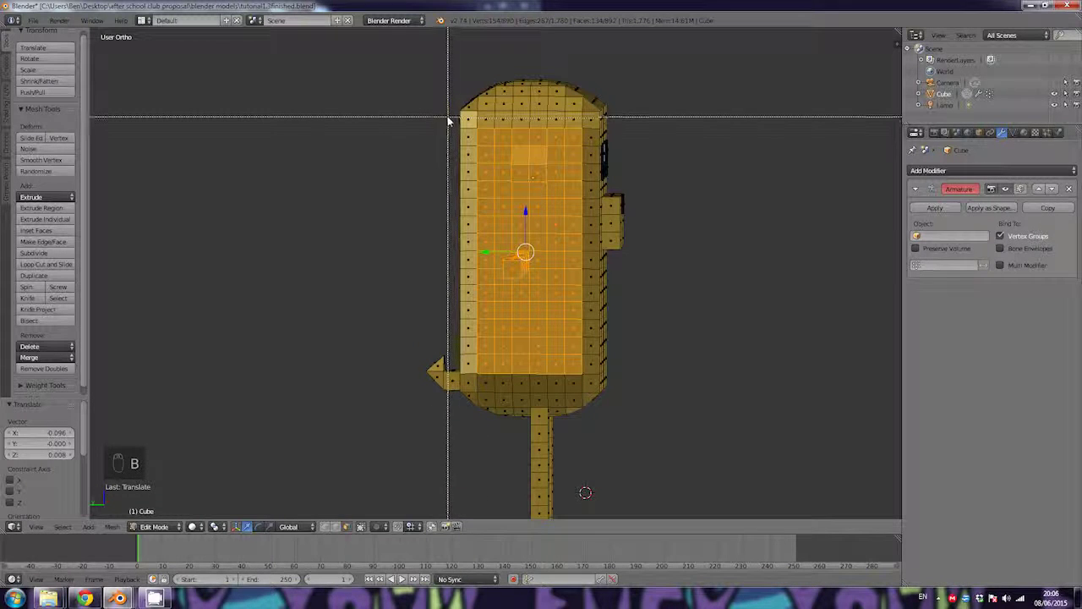
left_click_drag(448, 118, 495, 387)
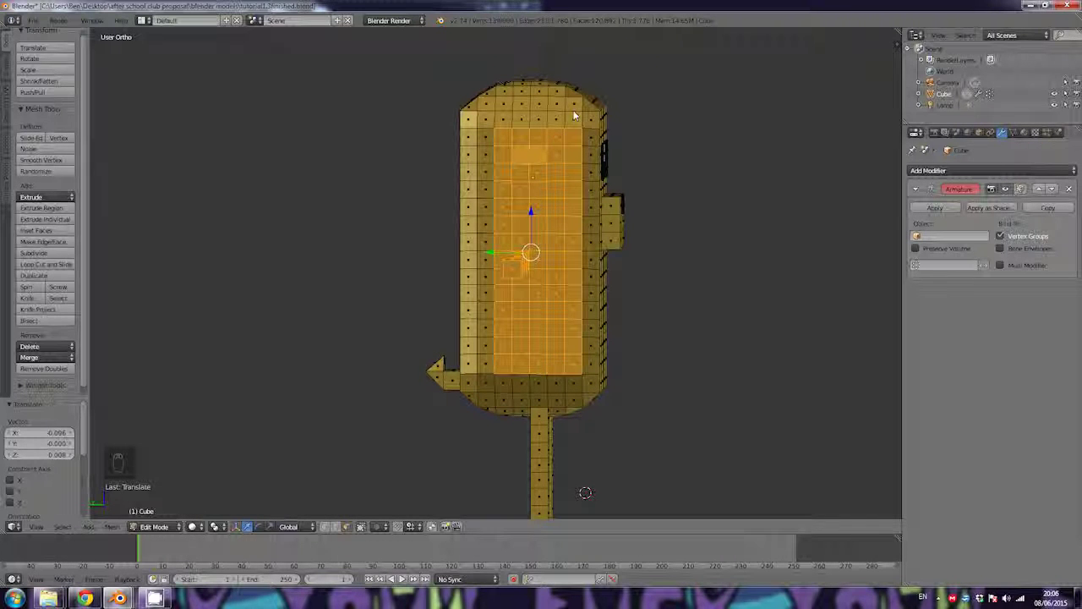
key("b")
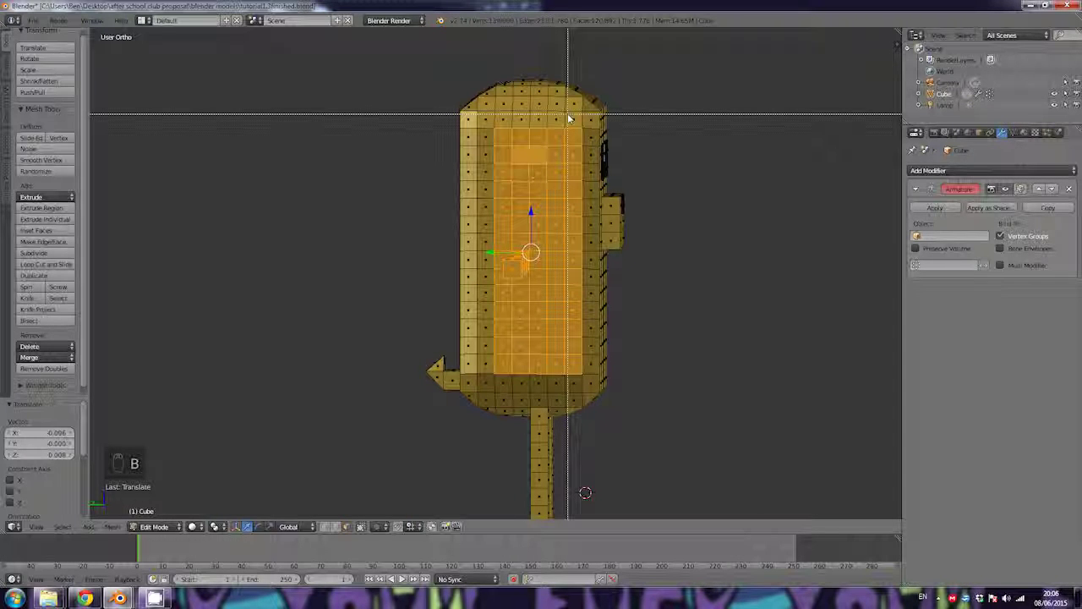
left_click_drag(568, 119, 594, 392)
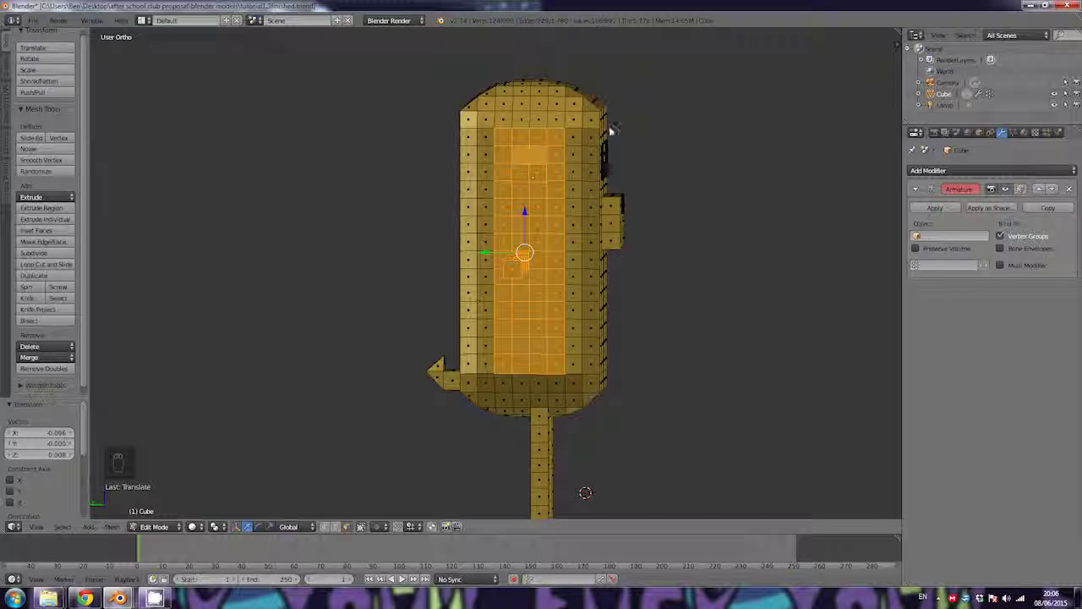
Step: Deselect the uppermost and lowest rows of the selected faces on the body's -X side
key("b")
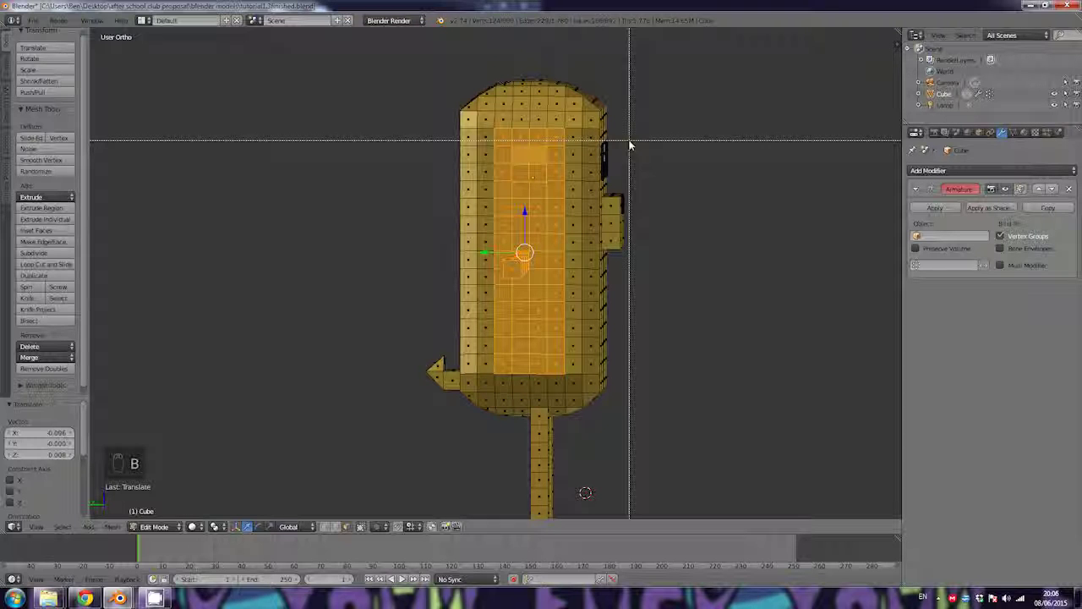
left_click_drag(630, 141, 471, 134)
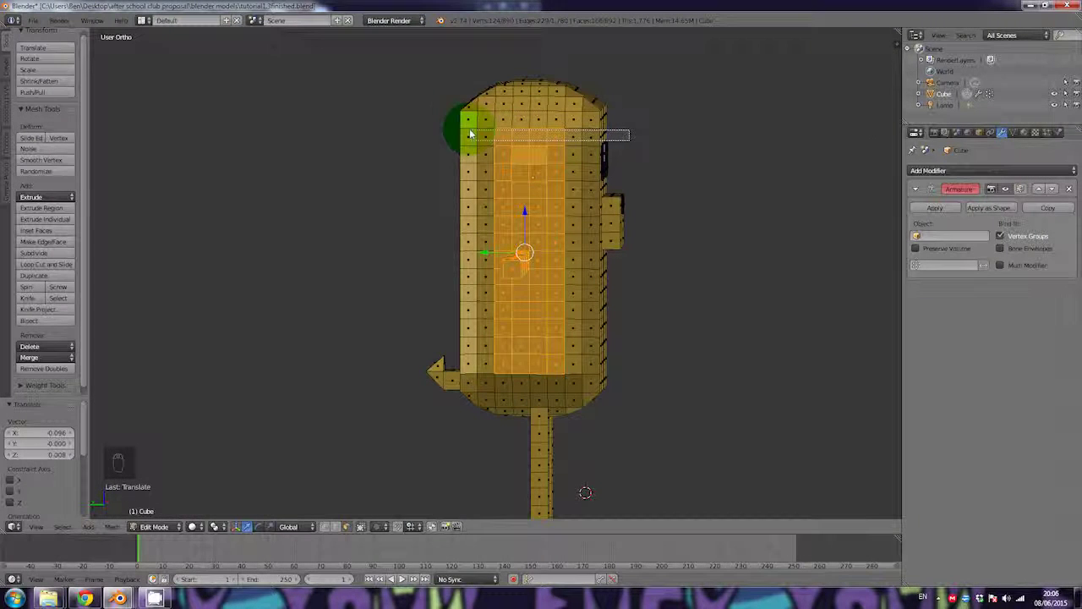
middle_click_drag(470, 131, 437, 100)
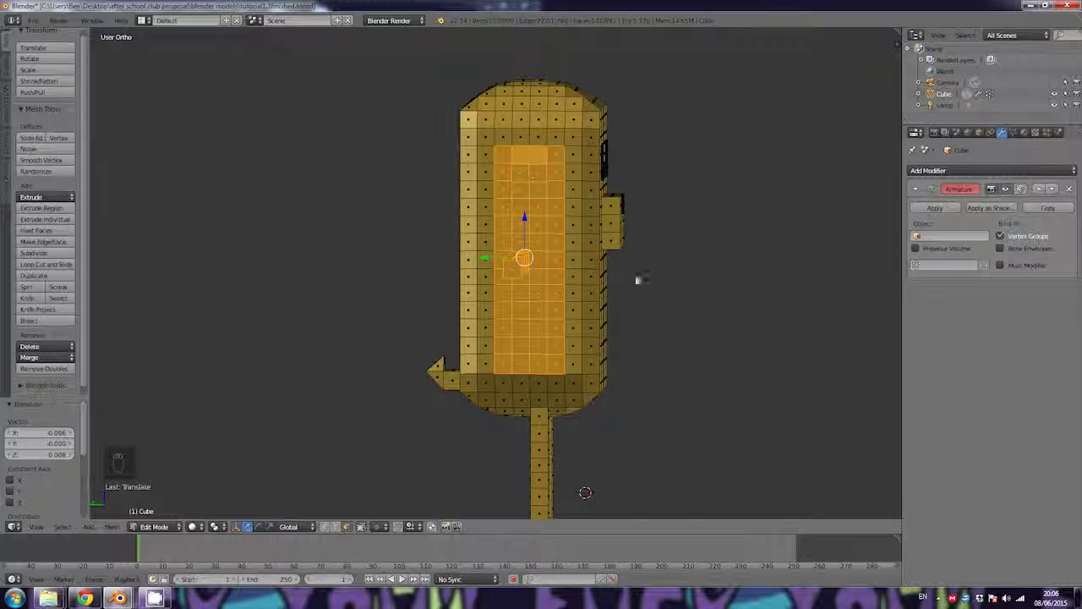
key("b")
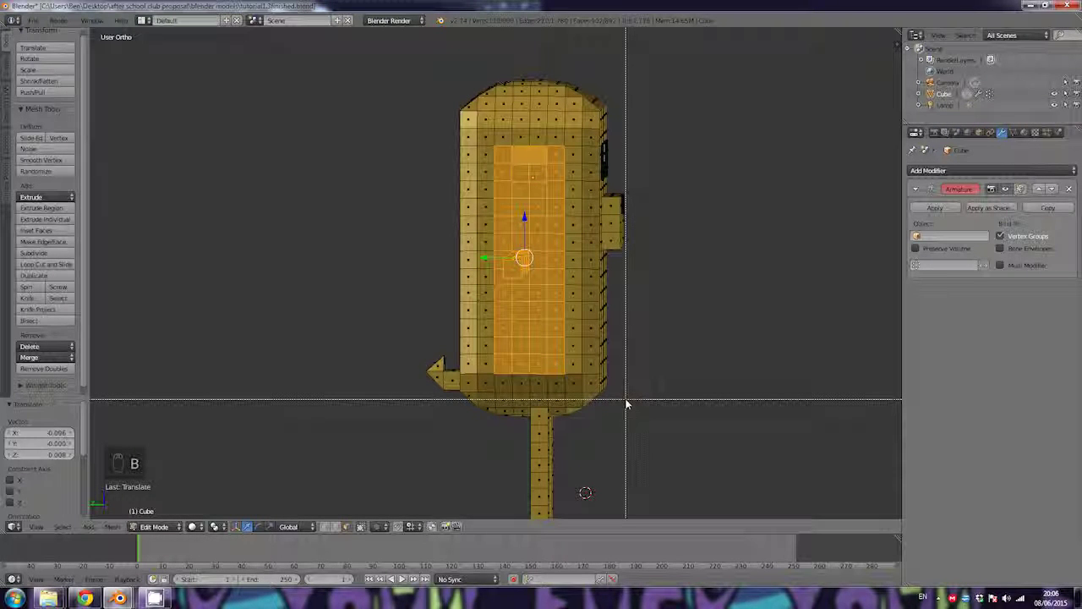
middle_click_drag(626, 404, 412, 364)
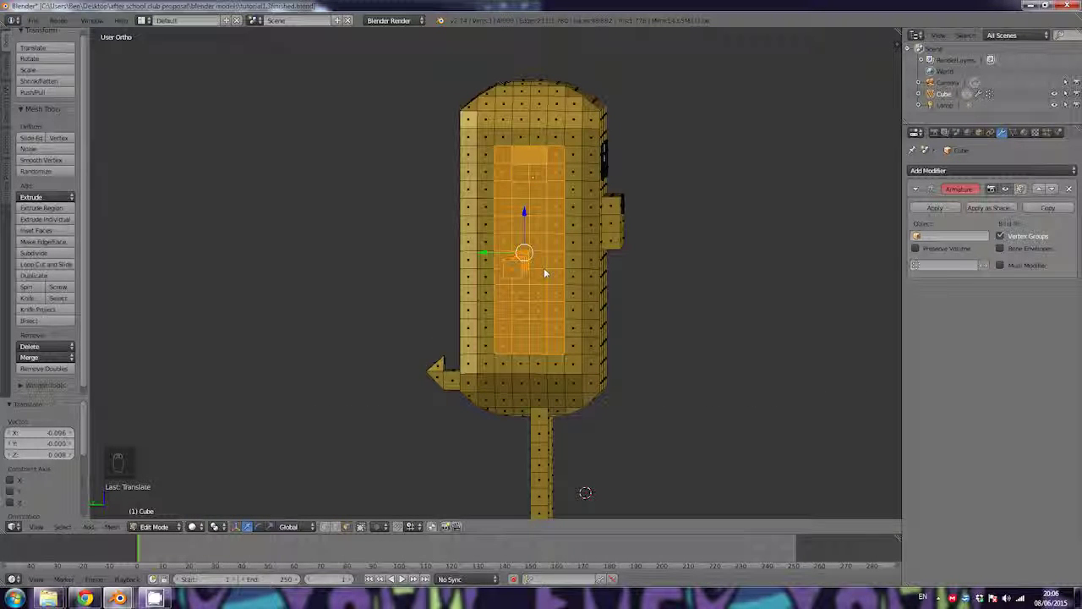
Step: In the front view, move the remaining selected side, ear and arm faces outward by about 0.04 along -X
key("KP_1")
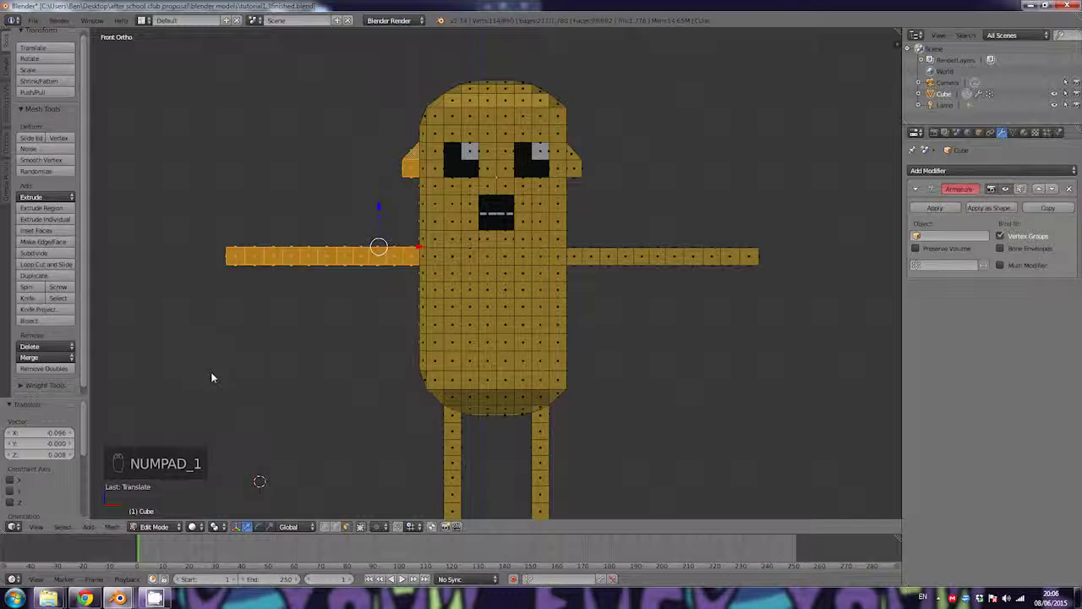
left_click(35, 526)
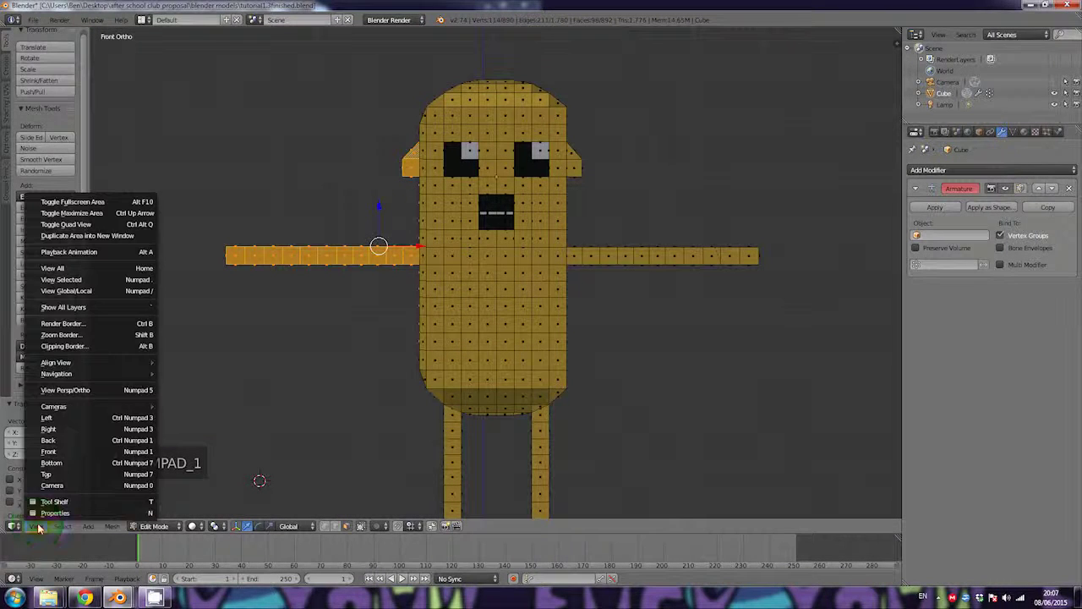
left_click(51, 452)
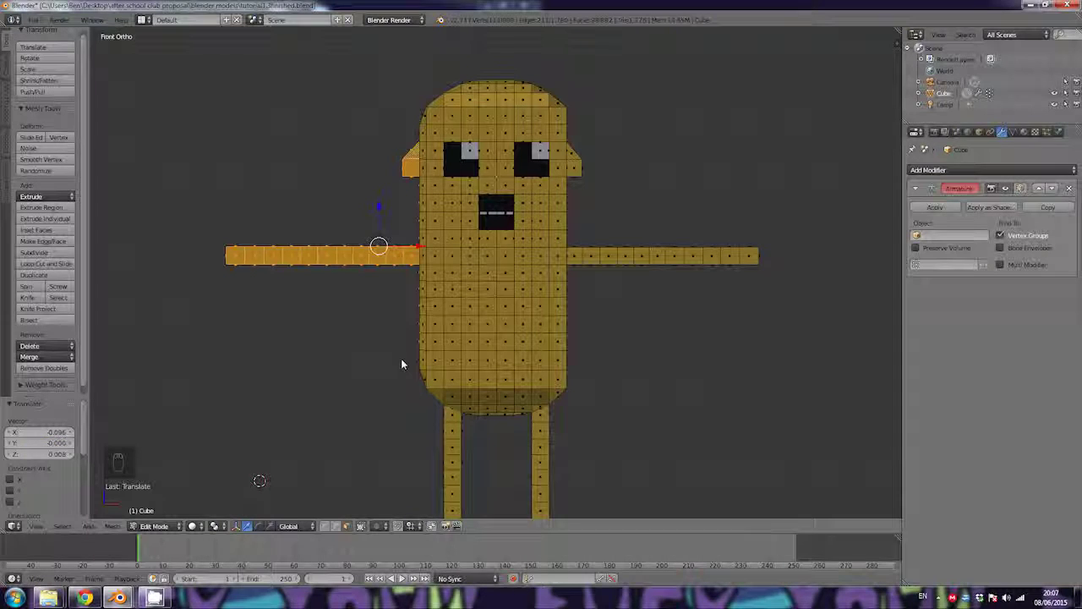
key("g")
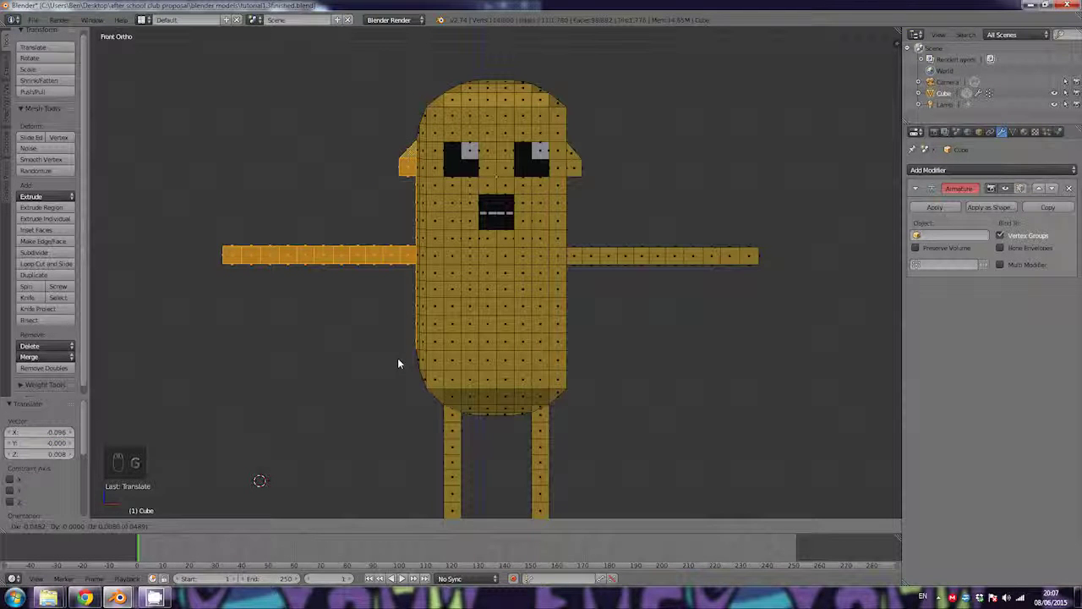
left_click(397, 357)
Step: Clear the selection and box-select the inner block of faces on the body's +X side, leaving a one-face border around it
middle_click_drag(397, 357, 417, 338)
key("a")
key("b")
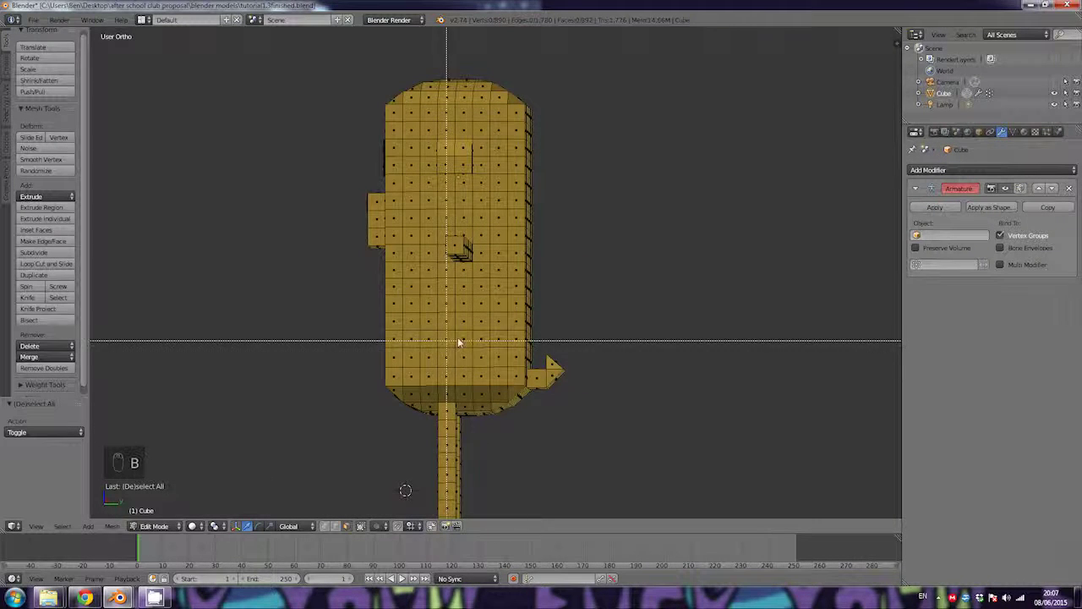
left_click_drag(504, 366, 407, 132)
Step: Add the remaining faces of the ear and the arm on the +X side to the selection
middle_click_drag(465, 168, 545, 134)
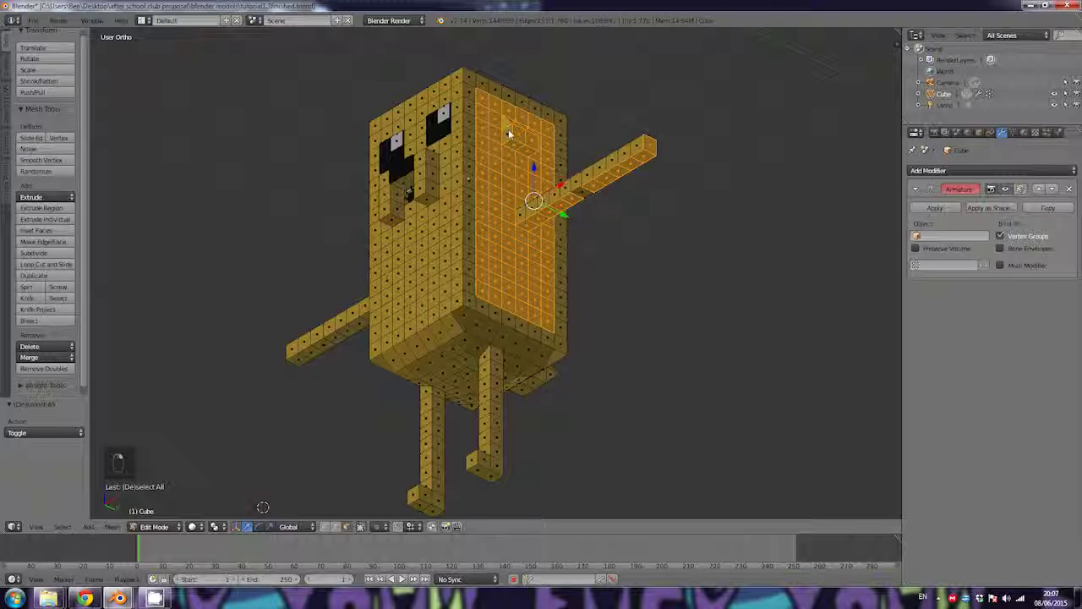
middle_click_drag(507, 135, 435, 179)
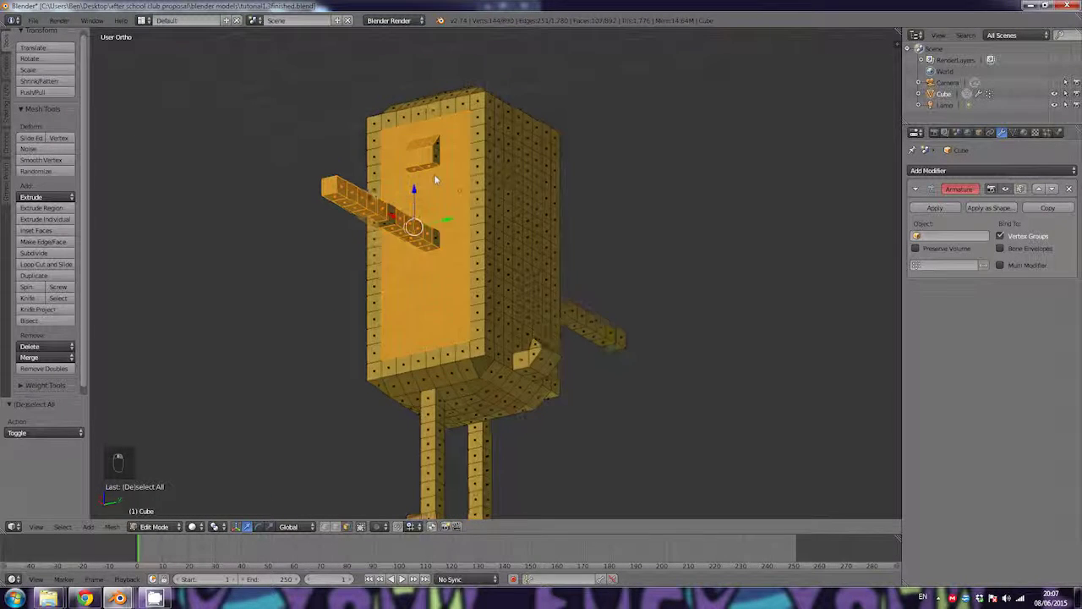
left_click(436, 150)
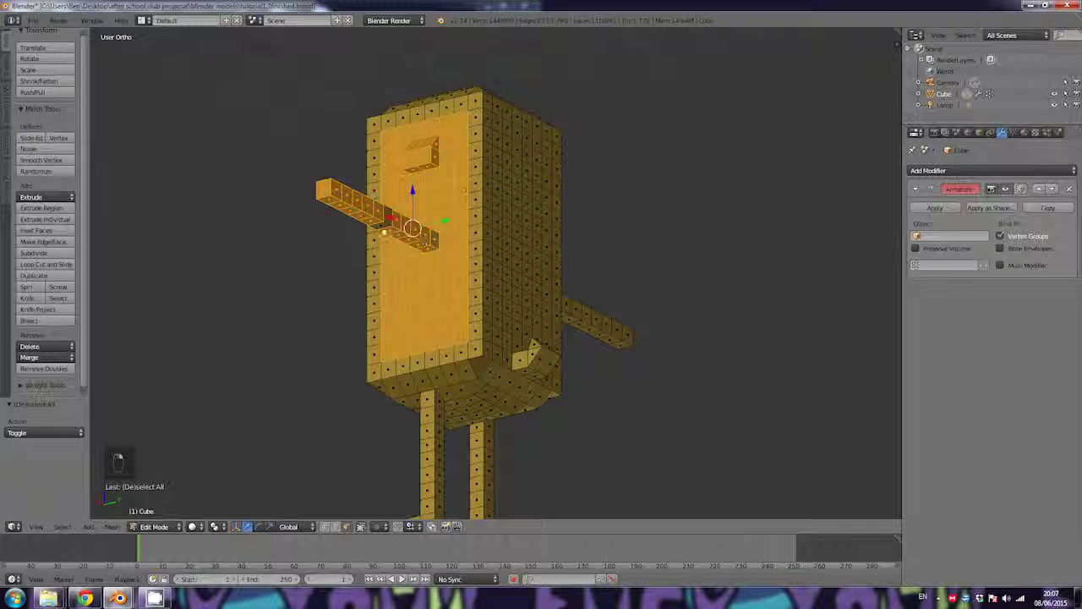
right_click(386, 219, "shift")
middle_click_drag(383, 221, 536, 292)
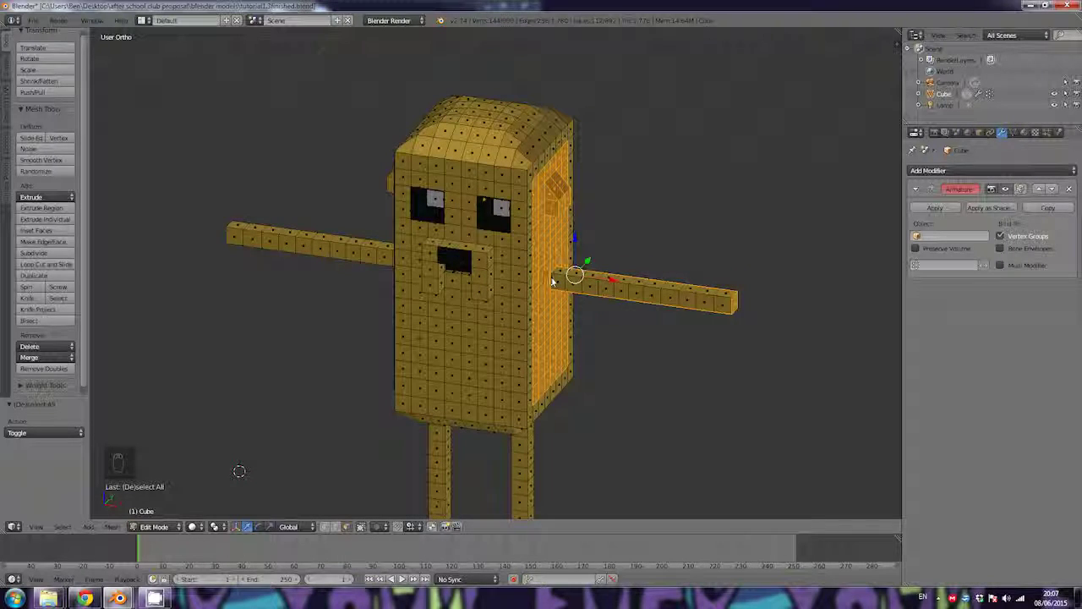
key("b")
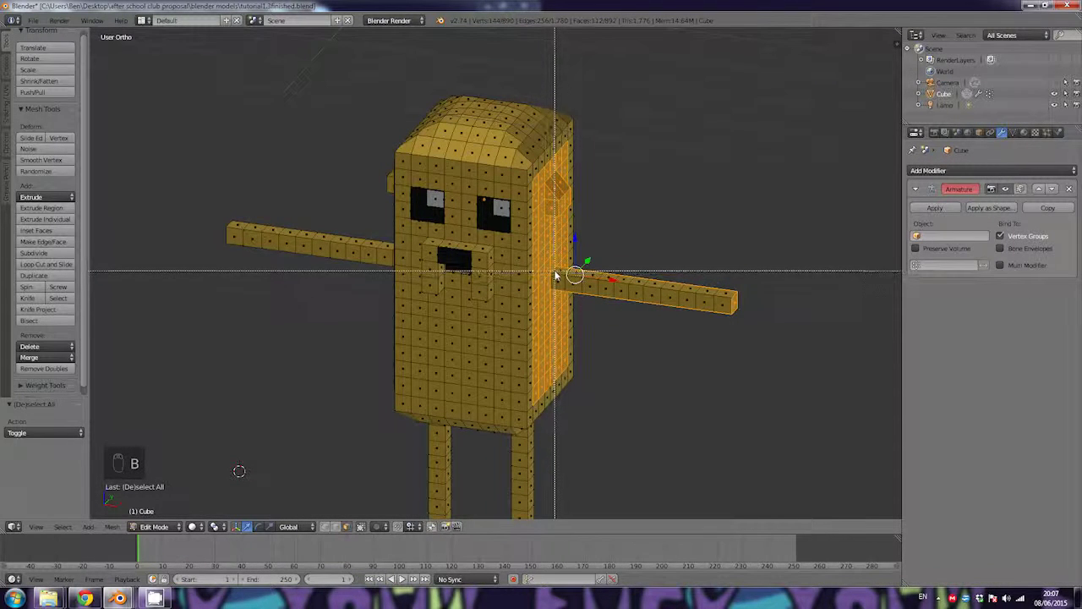
mouse_move(555, 267)
left_mouse_down()
mouse_move(597, 296)
mouse_move(736, 311)
left_mouse_up()
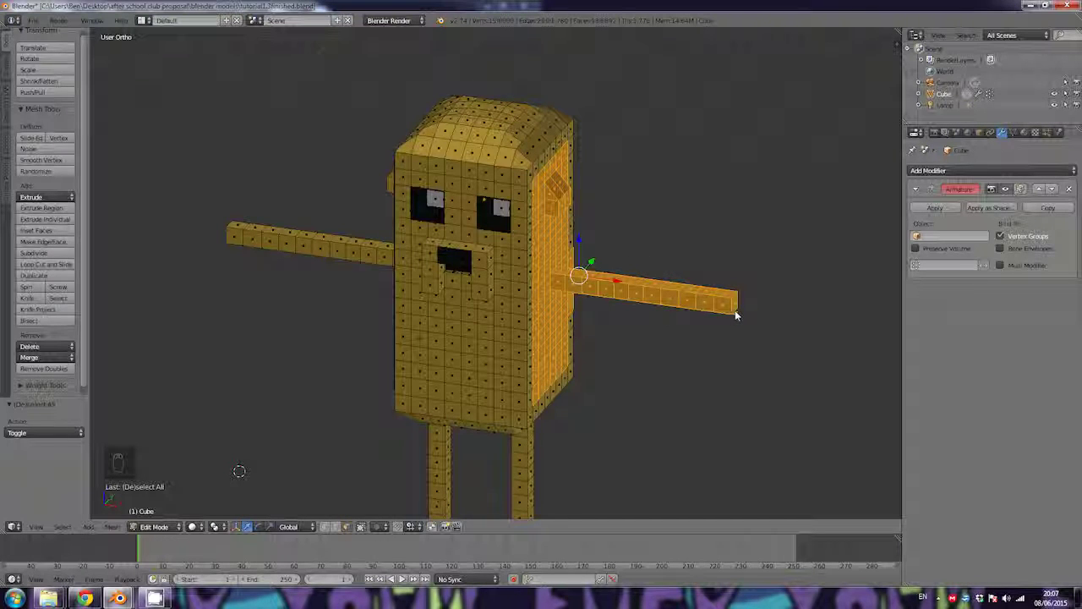
Step: Deselect the extra border faces beside the selected inner block on the body's +X side
middle_click_drag(732, 309, 654, 300)
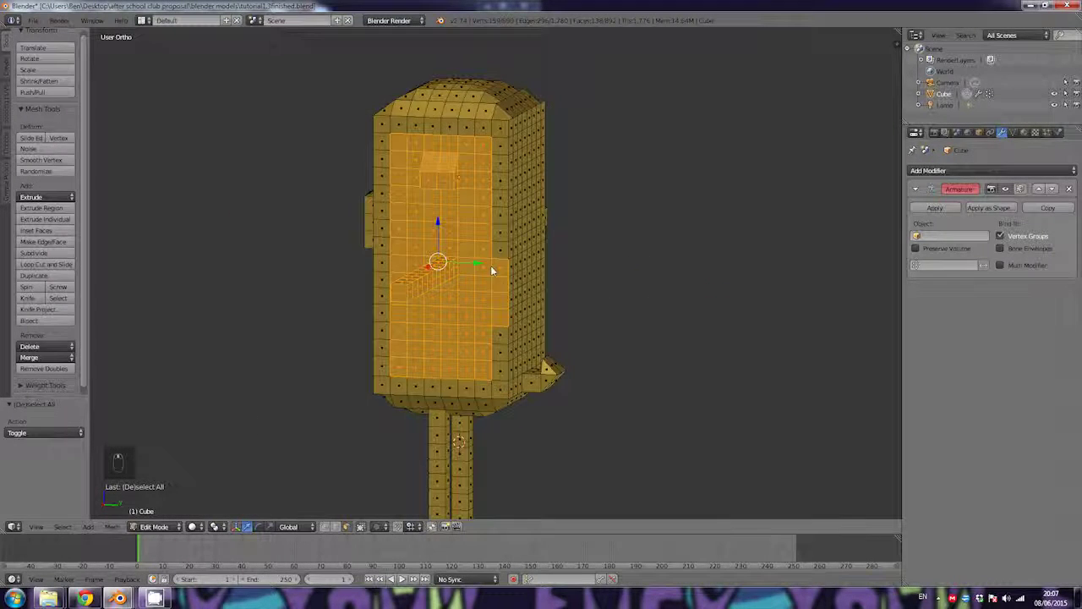
right_click(504, 301, "shift")
right_click(504, 317, "shift")
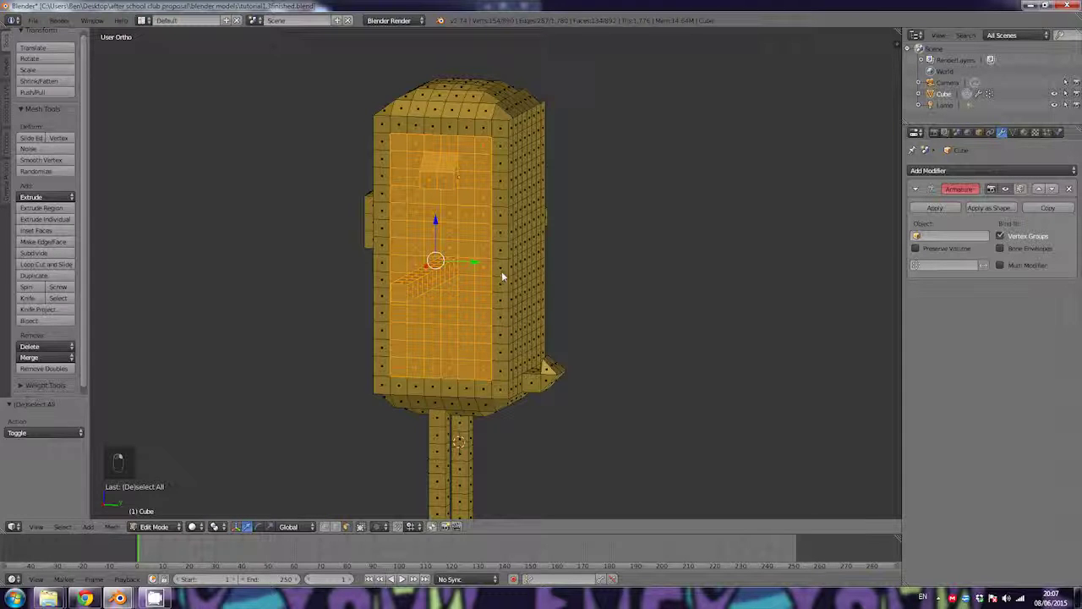
middle_click_drag(500, 266, 521, 257)
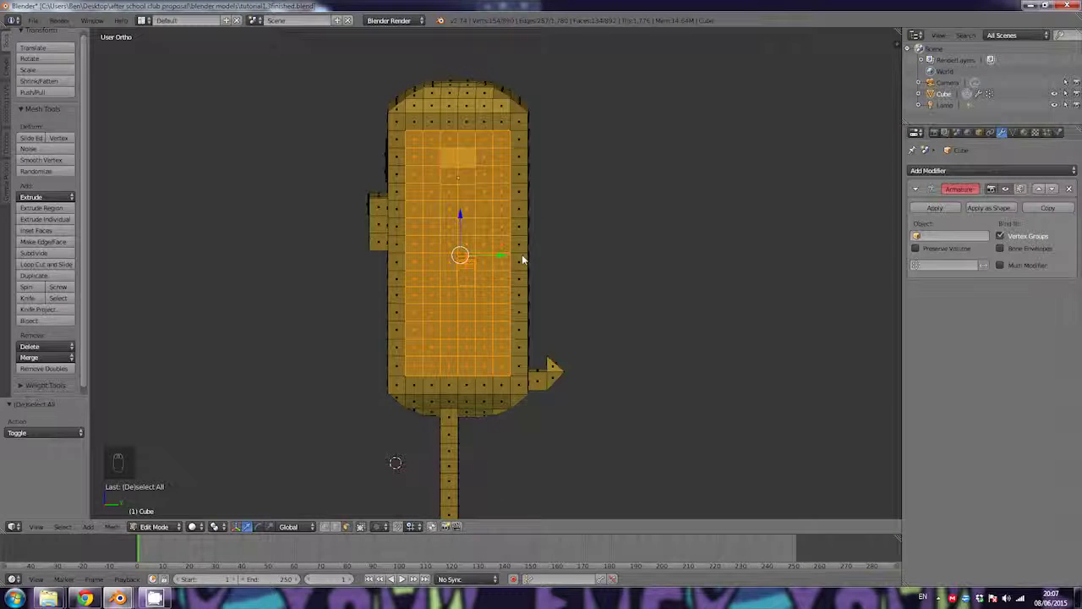
right_click(521, 245, "shift")
right_click(519, 247, "shift")
right_click(518, 251, "shift")
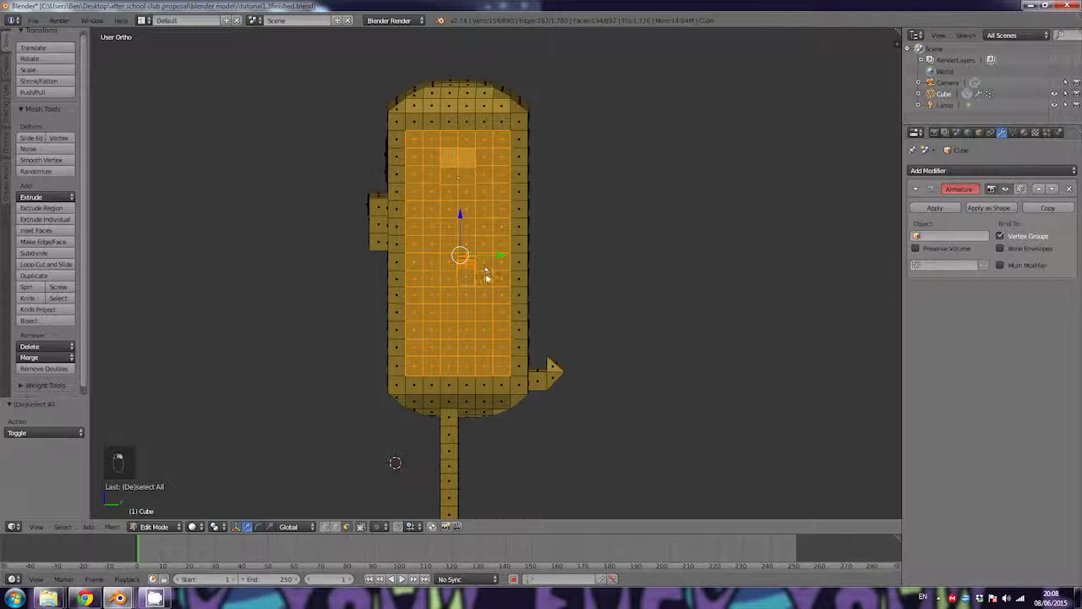
Step: Move the selected side, ear and arm faces outward by 0.104 along +X
middle_click_drag(491, 263, 612, 268)
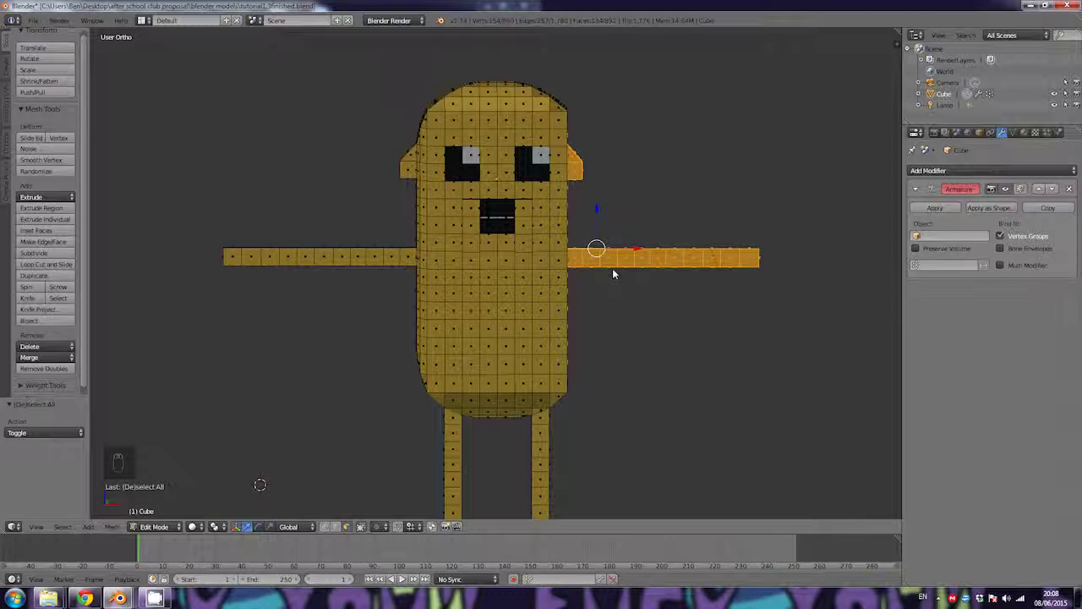
key("g")
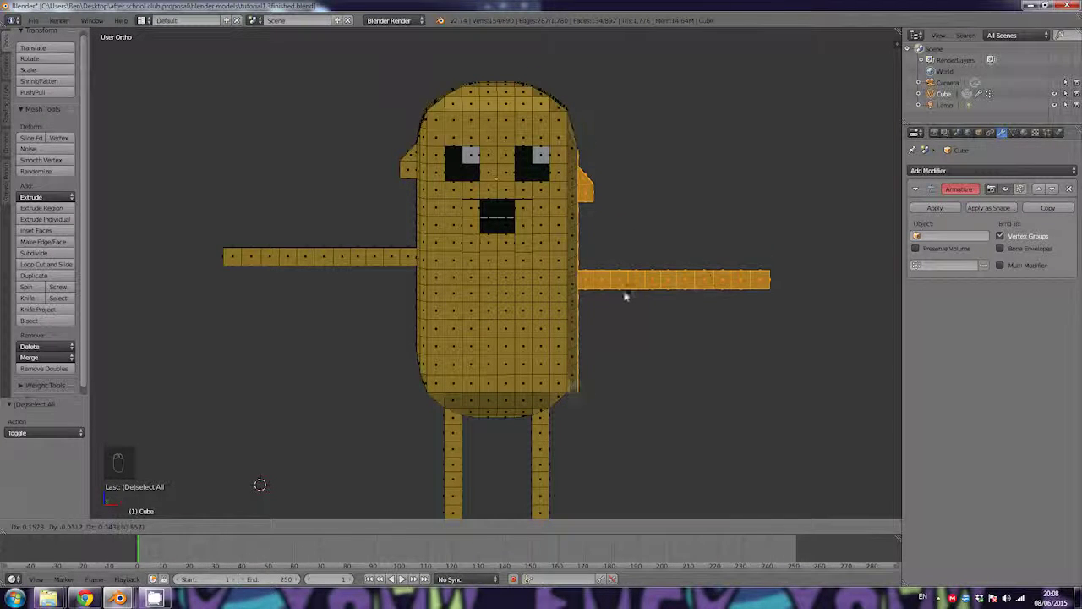
key("x")
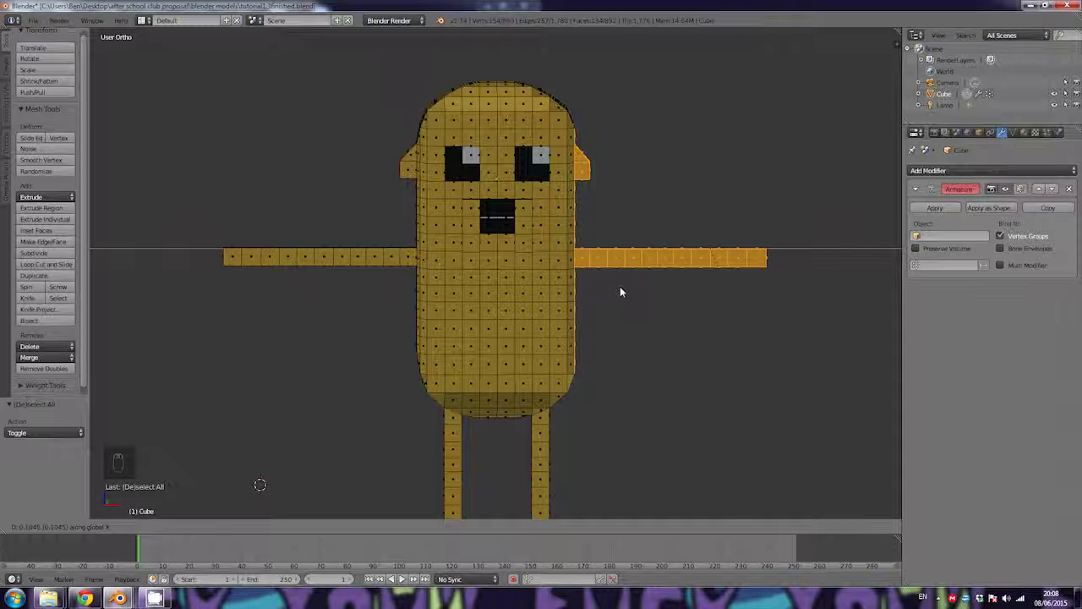
left_click(619, 292)
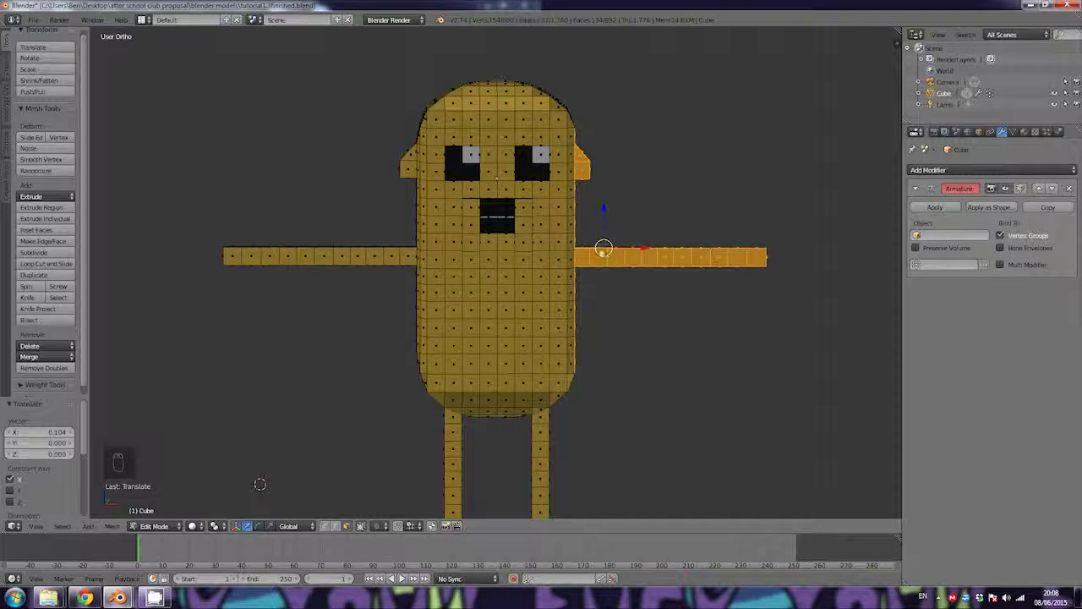
Step: Box-deselect the outermost rows and columns of the selected face block on the body's +X side, keeping the ear and arm selected
middle_click_drag(603, 254, 449, 242)
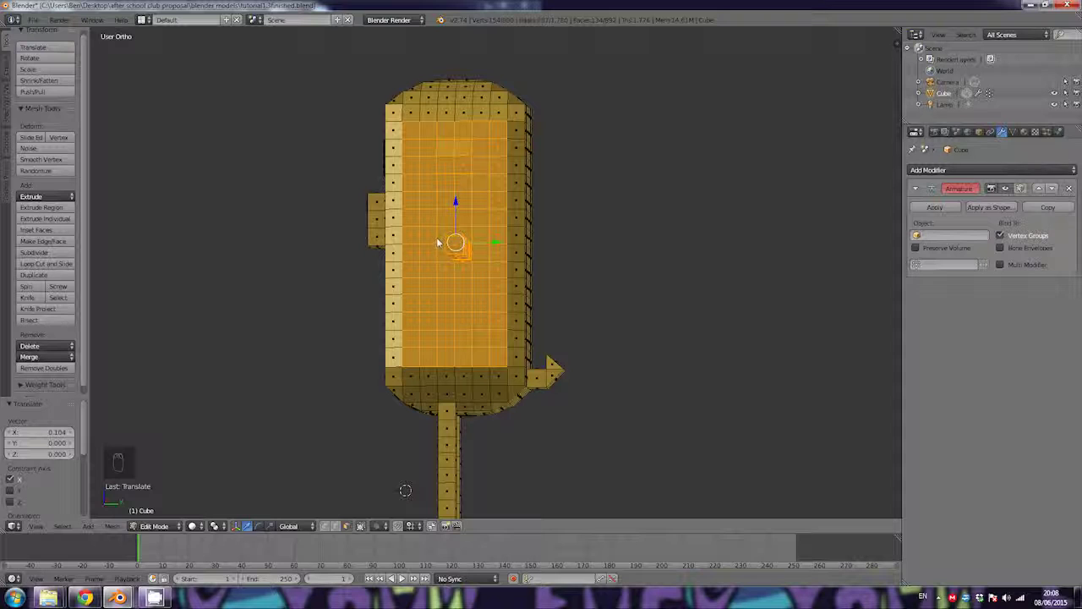
key("b")
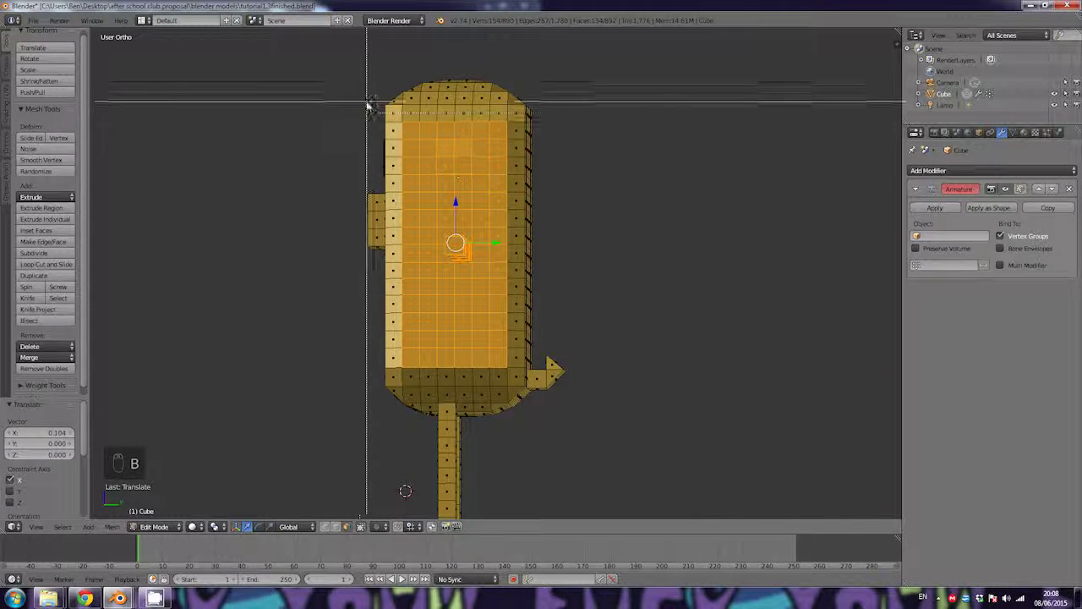
left_click_drag(366, 101, 534, 413)
key("b")
key("b")
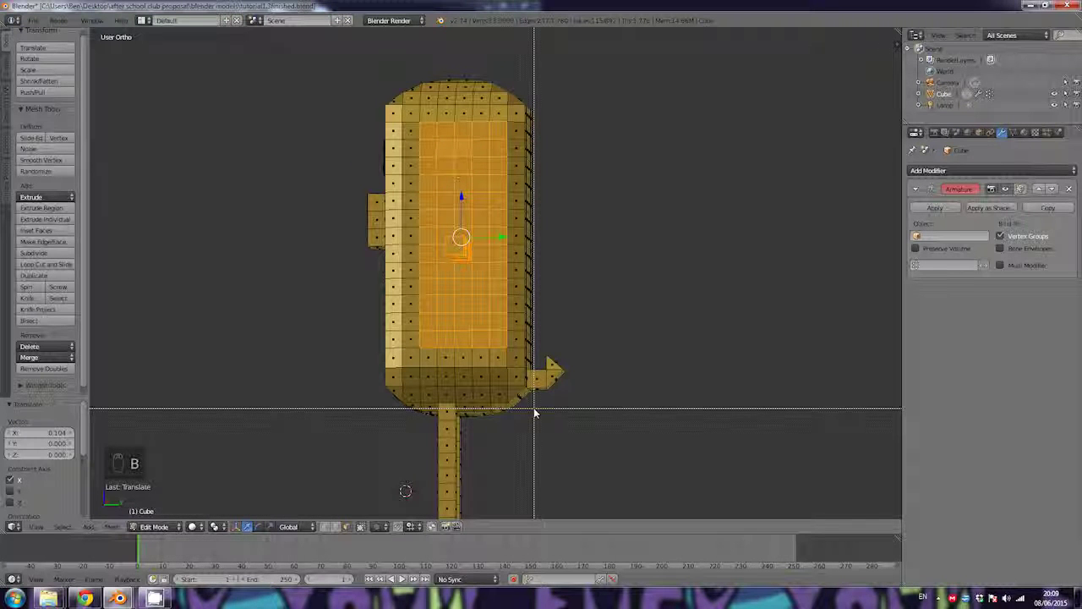
left_click_drag(533, 409, 498, 114)
key("b")
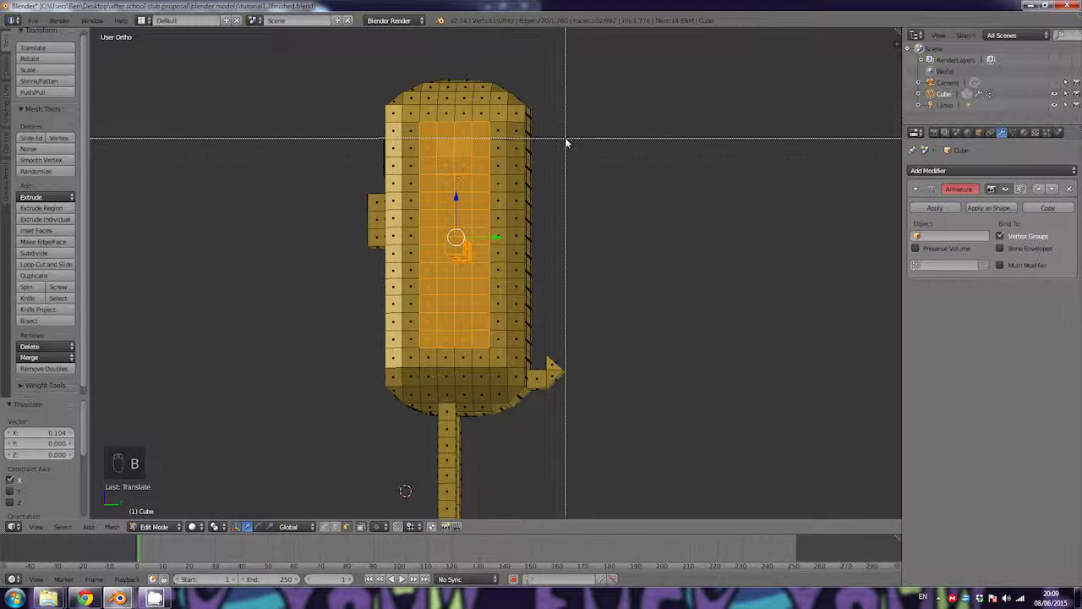
middle_click_drag(566, 135, 401, 101)
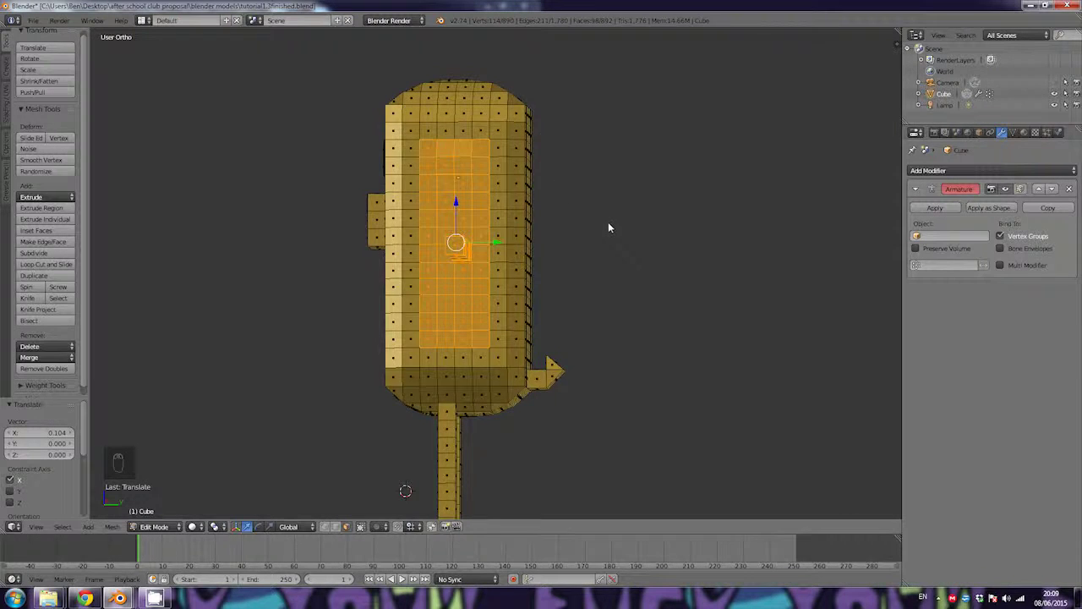
Step: Move the remaining selected side, ear and arm faces outward by about 0.07, and nudge them back 0.008 along X in the front view
middle_click_drag(608, 227, 745, 234)
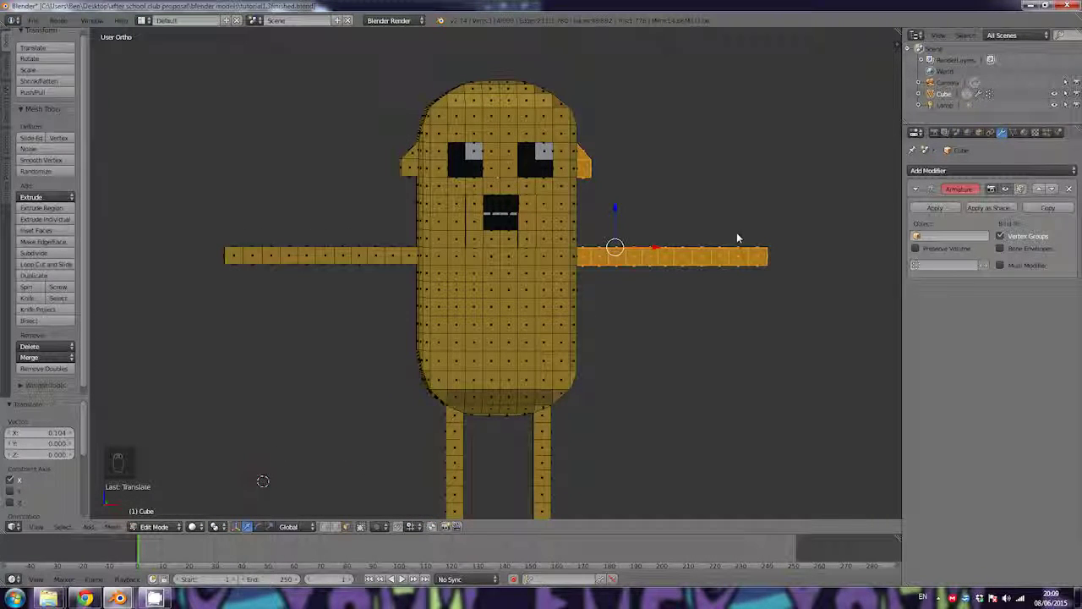
key("g")
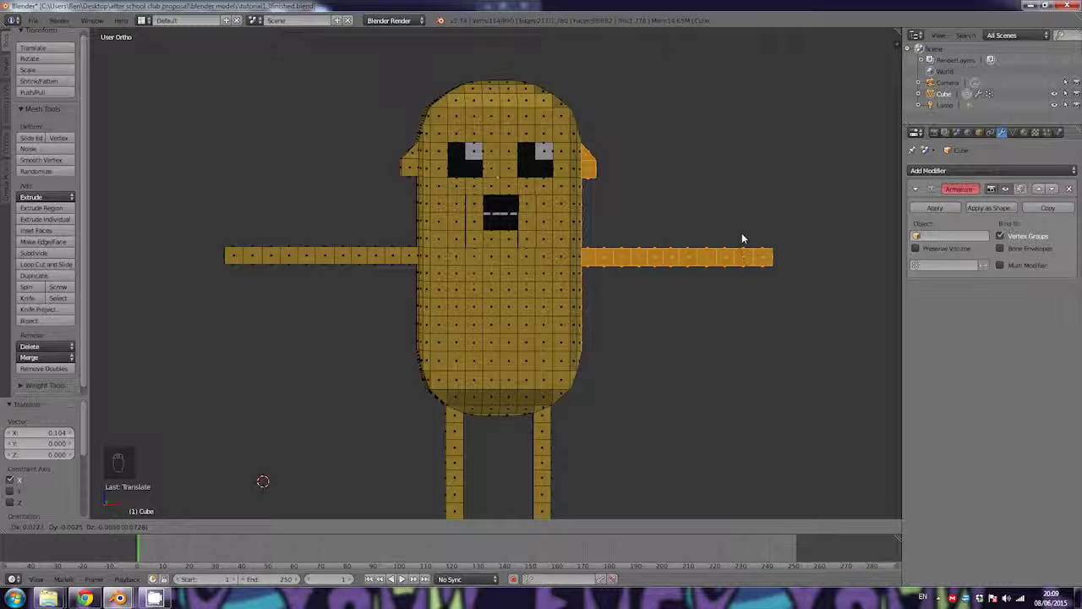
left_click(741, 238)
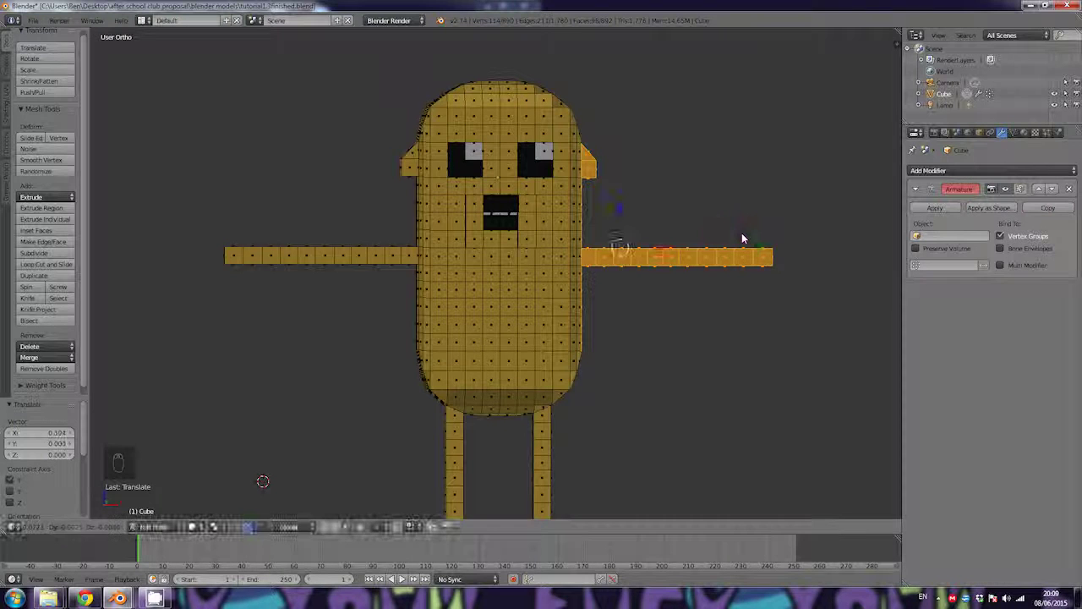
key("KP_1")
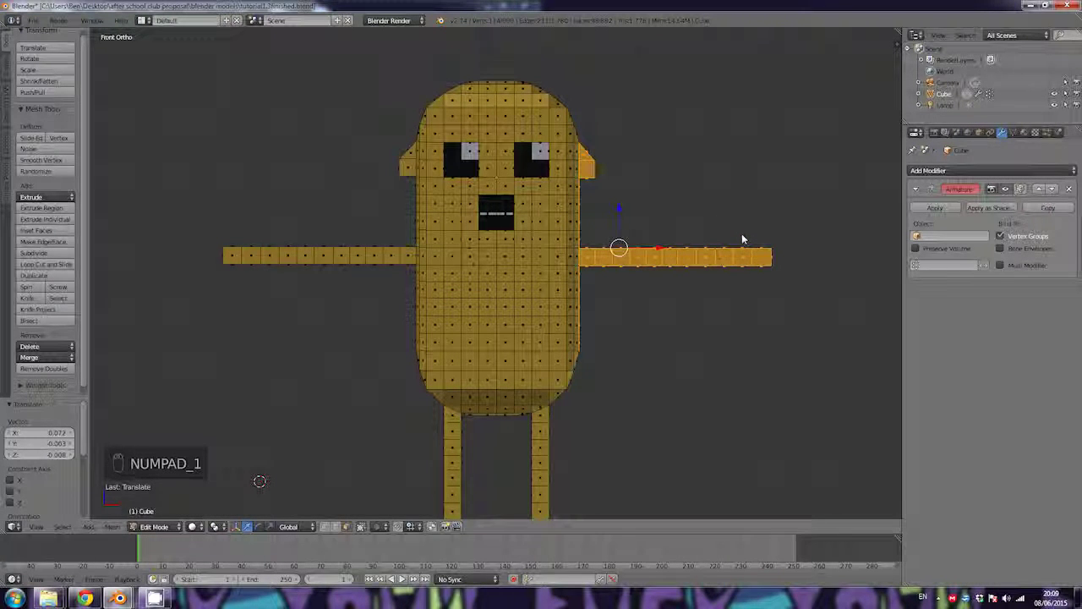
key("g")
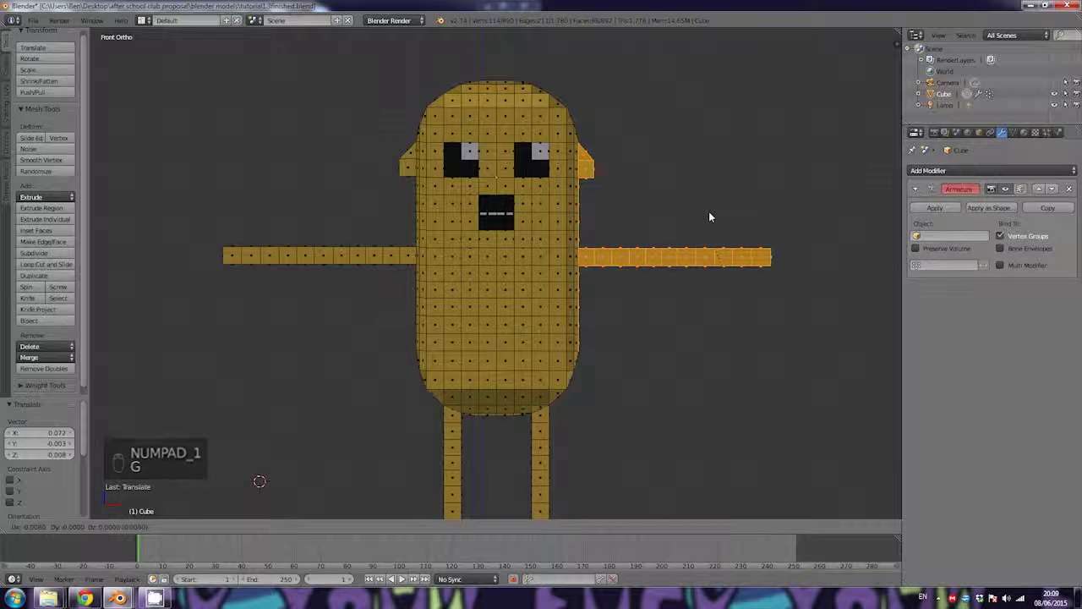
left_click(709, 217)
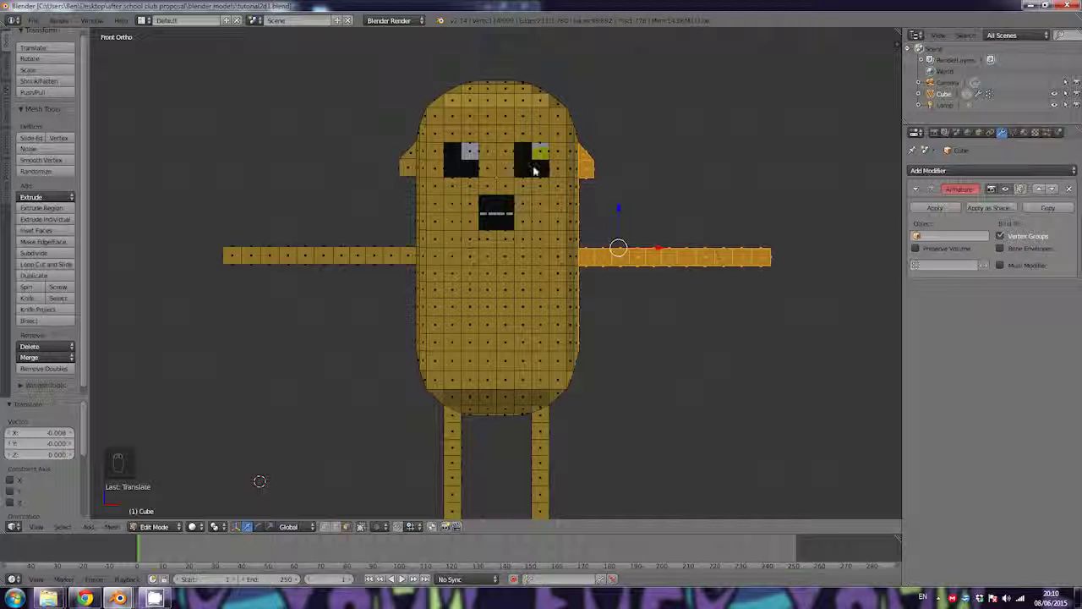
Step: Replace the selection with the four faces of the eye on the -X side
right_click(453, 151)
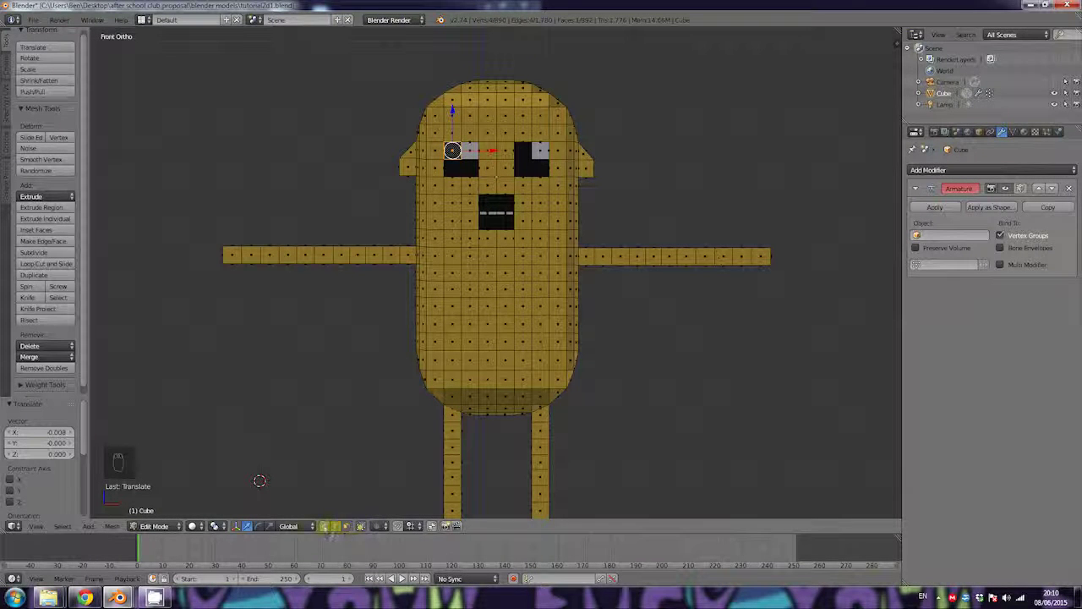
right_click(469, 155, "shift")
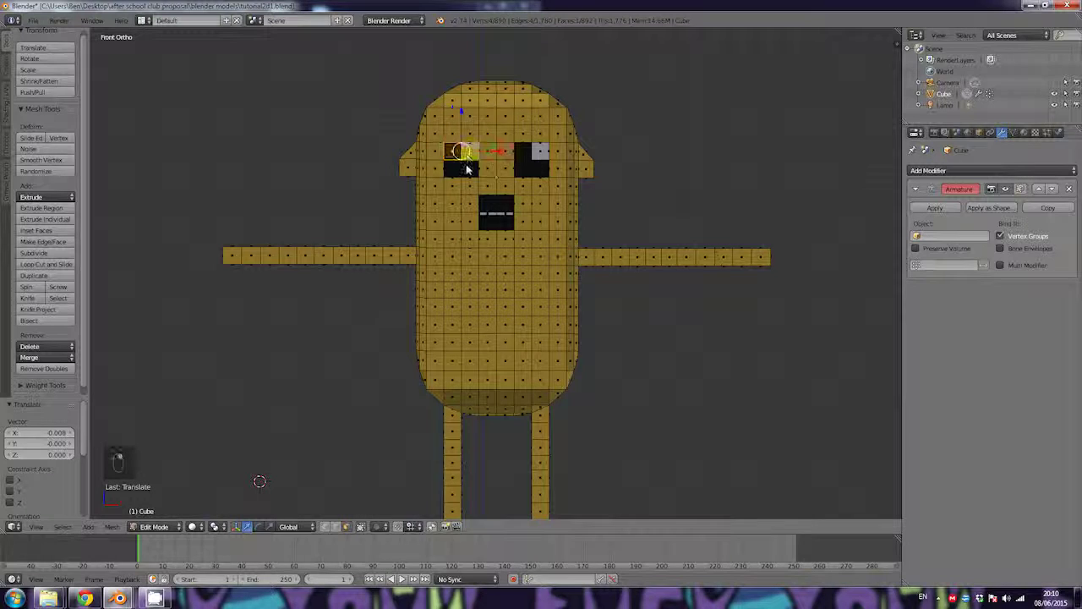
right_click(468, 171, "shift")
right_click(456, 171, "shift")
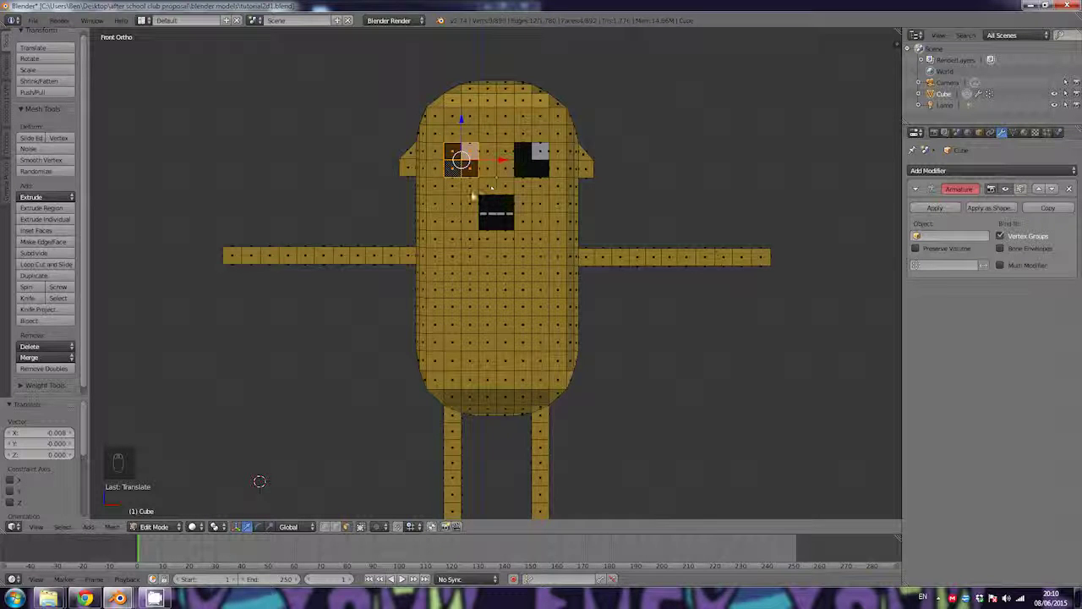
Step: Scale the four selected eye faces down to about 0.82, leaving a thin black border around them
scroll(474, 196, "down", 2)
scroll(478, 152, "up", 7)
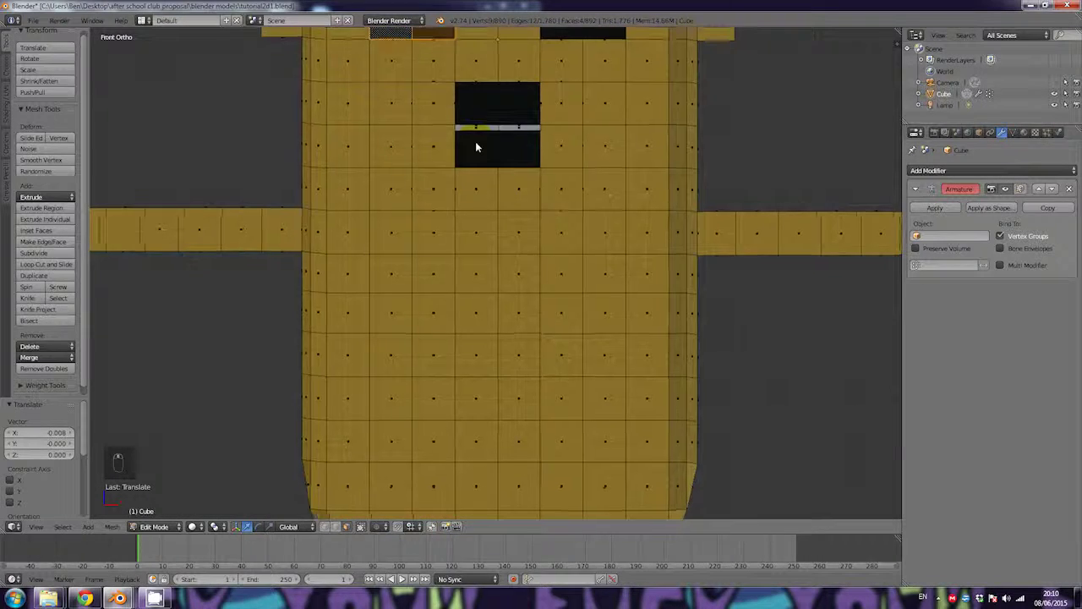
scroll(475, 142, "up", 1)
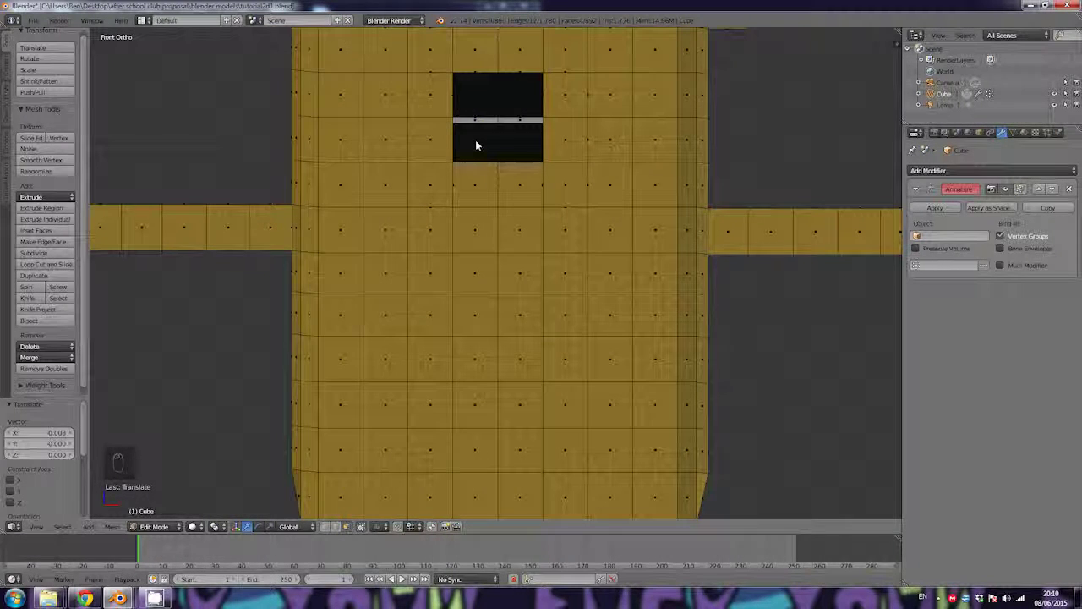
scroll(475, 140, "down", 2)
scroll(482, 153, "up", 3)
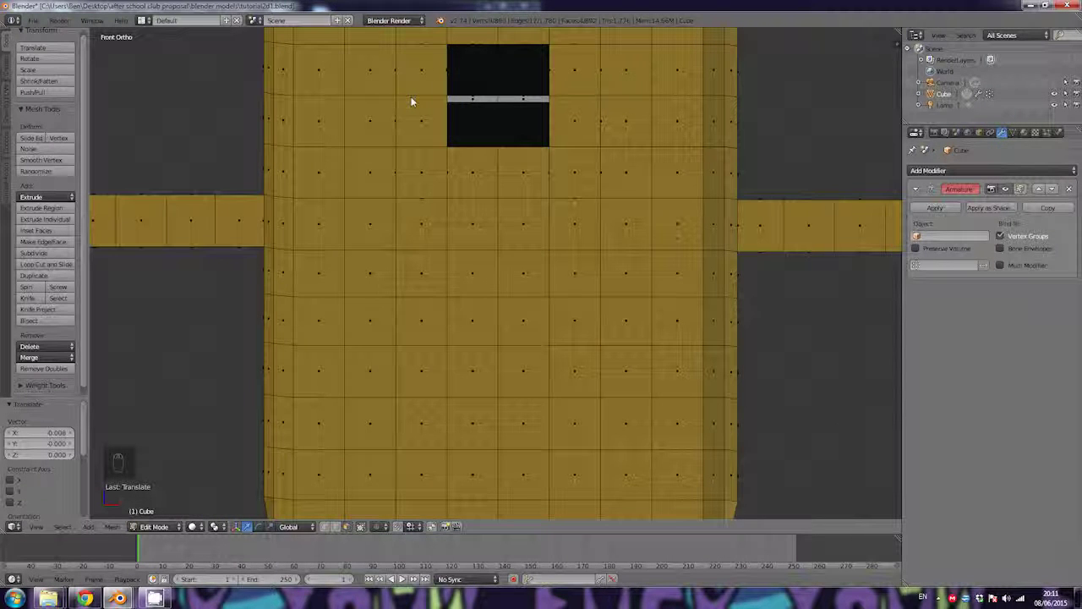
middle_click_drag(411, 97, 420, 294, "shift")
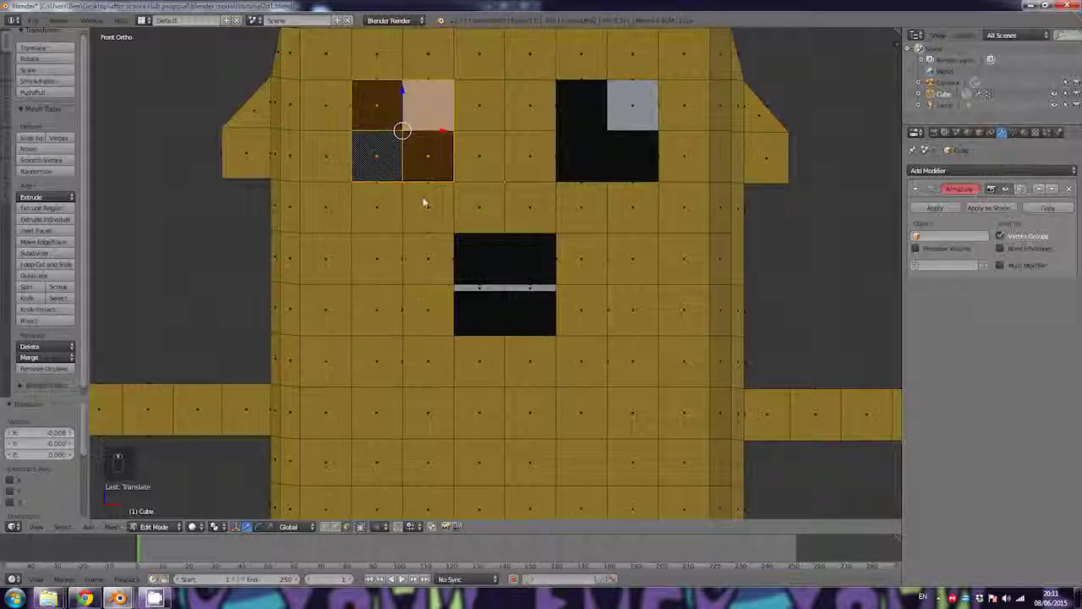
middle_click_drag(424, 203, 427, 282, "shift")
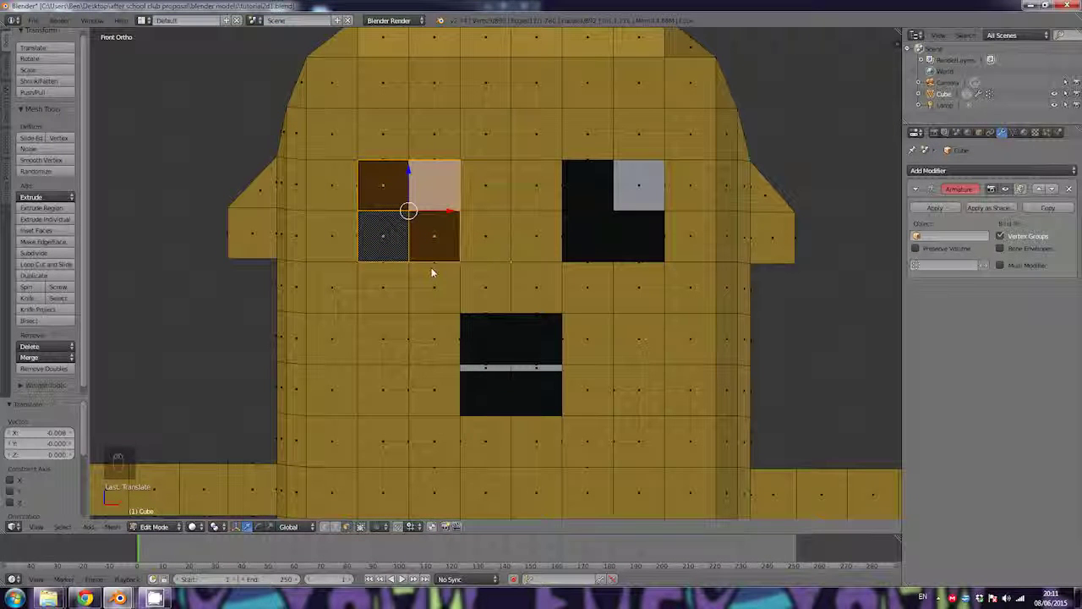
key("s")
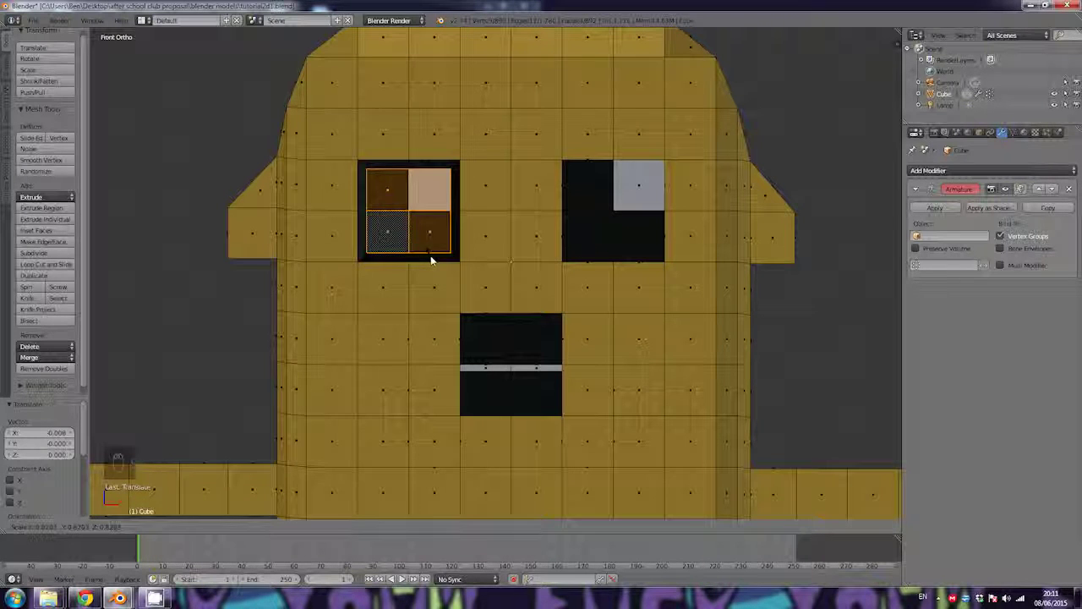
left_click(432, 260)
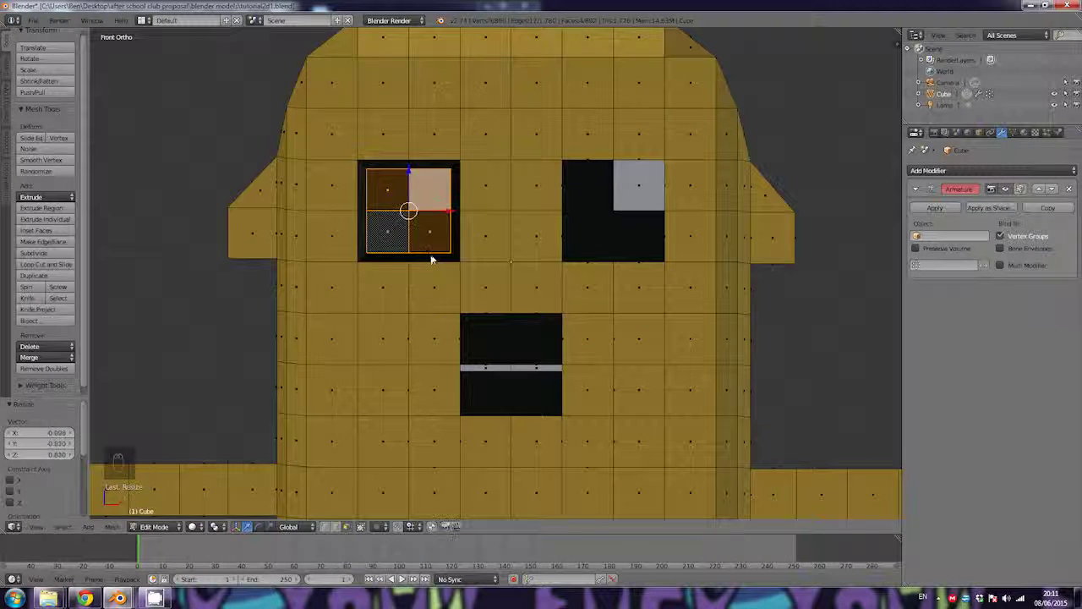
Step: Select the four faces of the +X-side eye and scale them by 0.804, then by 1.018 to match the other eye
left_click(594, 184)
left_click(634, 184, "shift")
left_click(634, 229, "shift")
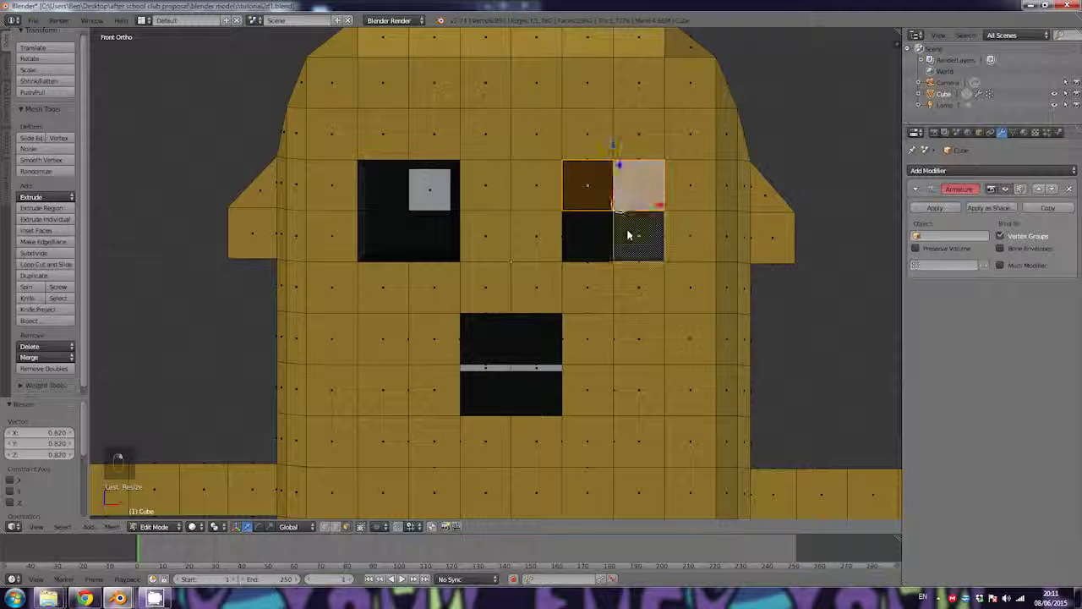
left_click(596, 237, "shift")
key("s")
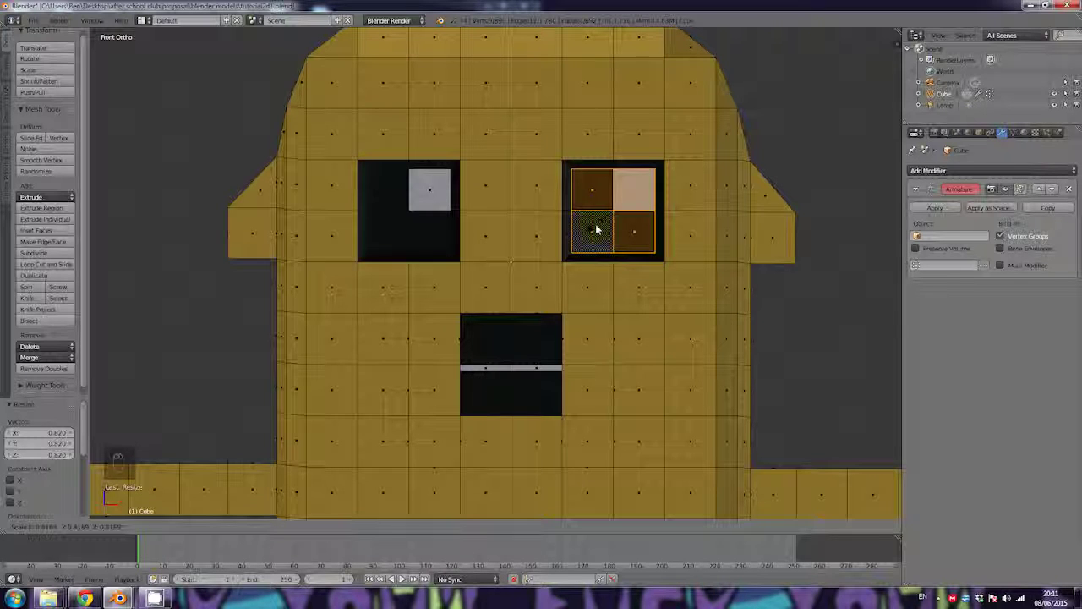
left_click(596, 228)
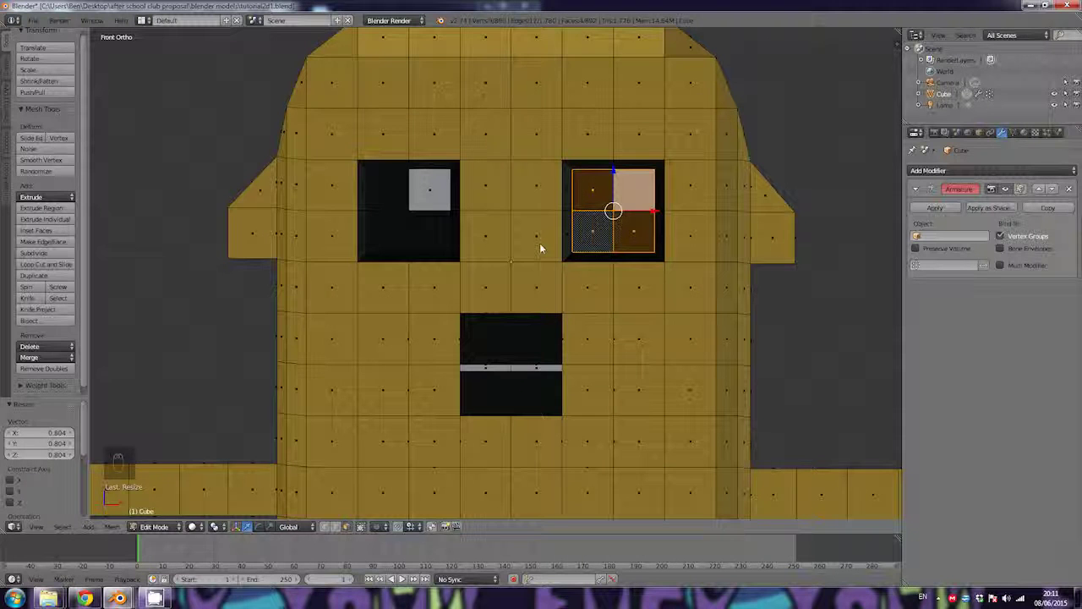
key("s")
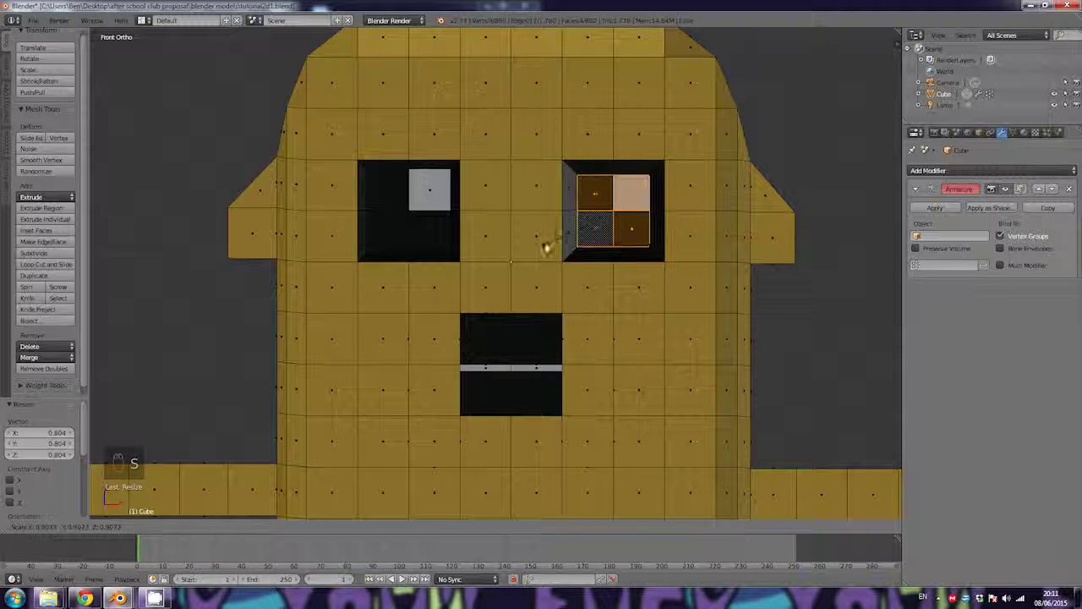
left_click(541, 248)
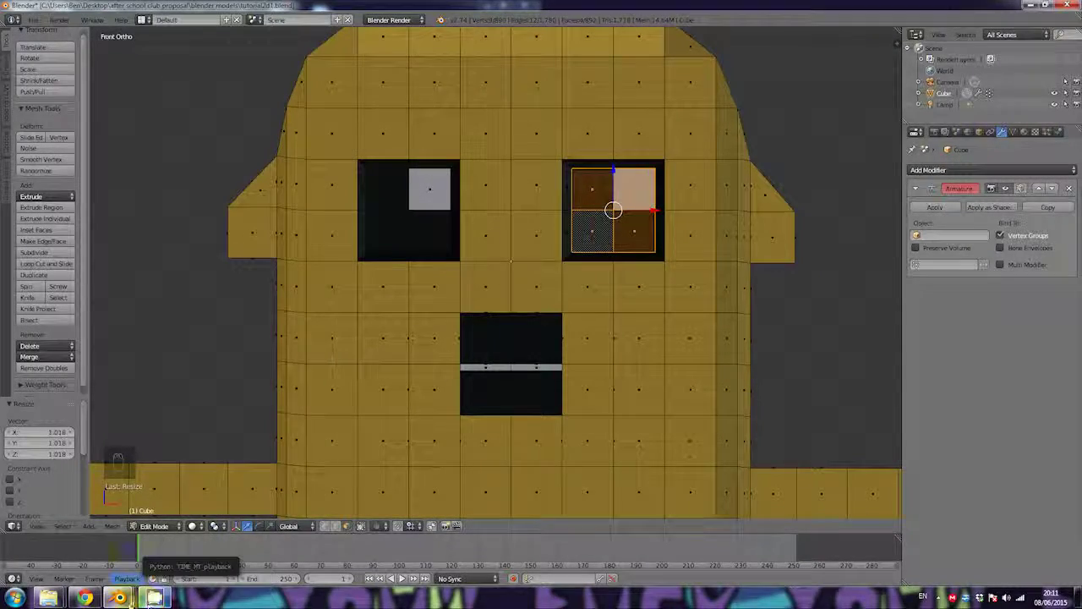
Step: Check the finished reference model in the other Blender window, and assign the white material to the four selected +X-side eye faces
mouse_move(120, 598)
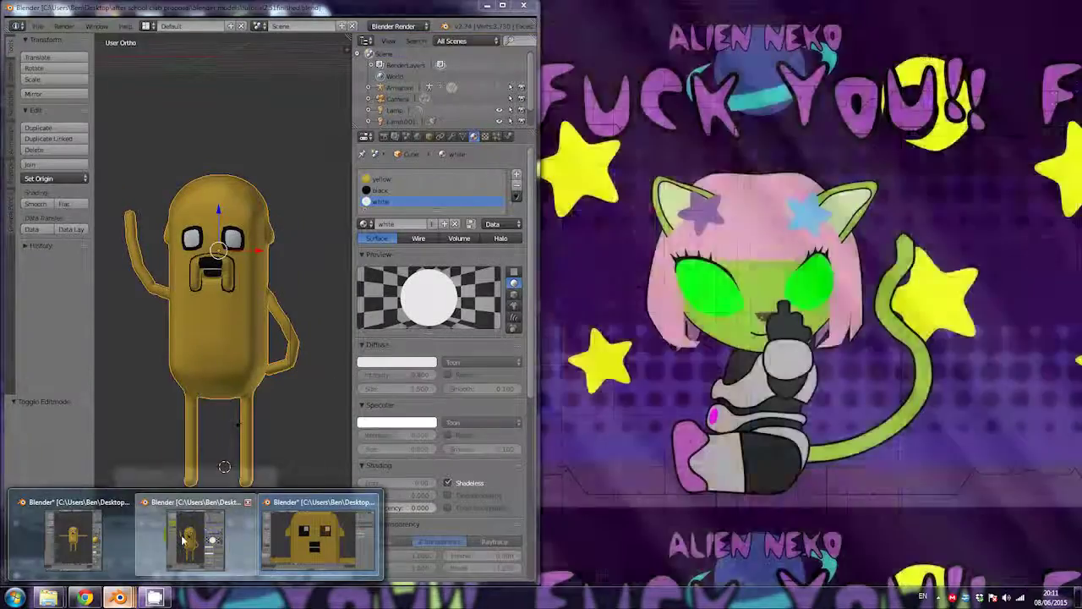
left_click(182, 541)
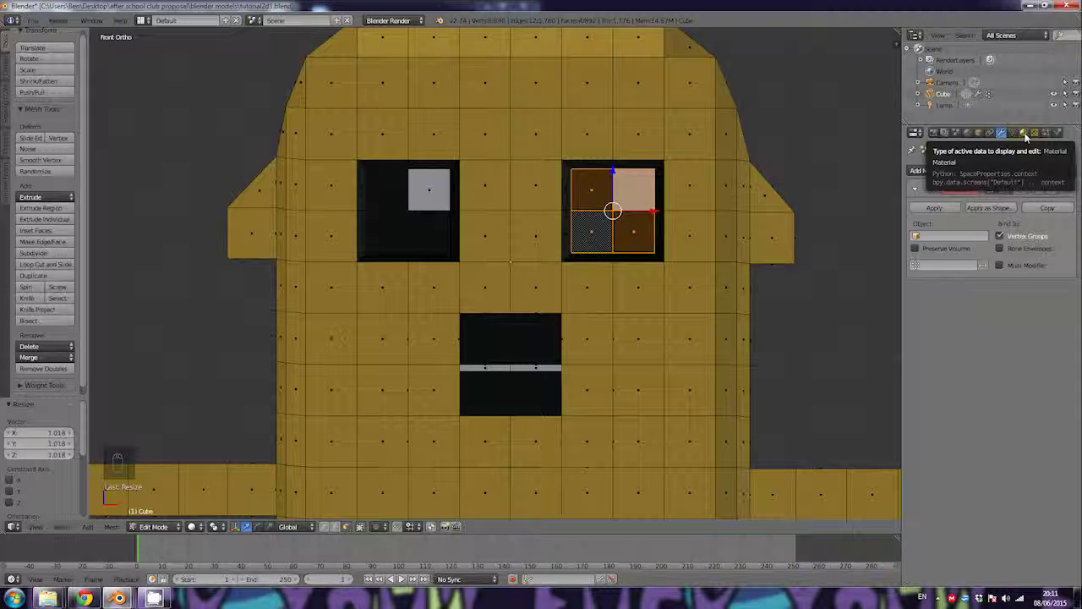
left_click(1024, 133)
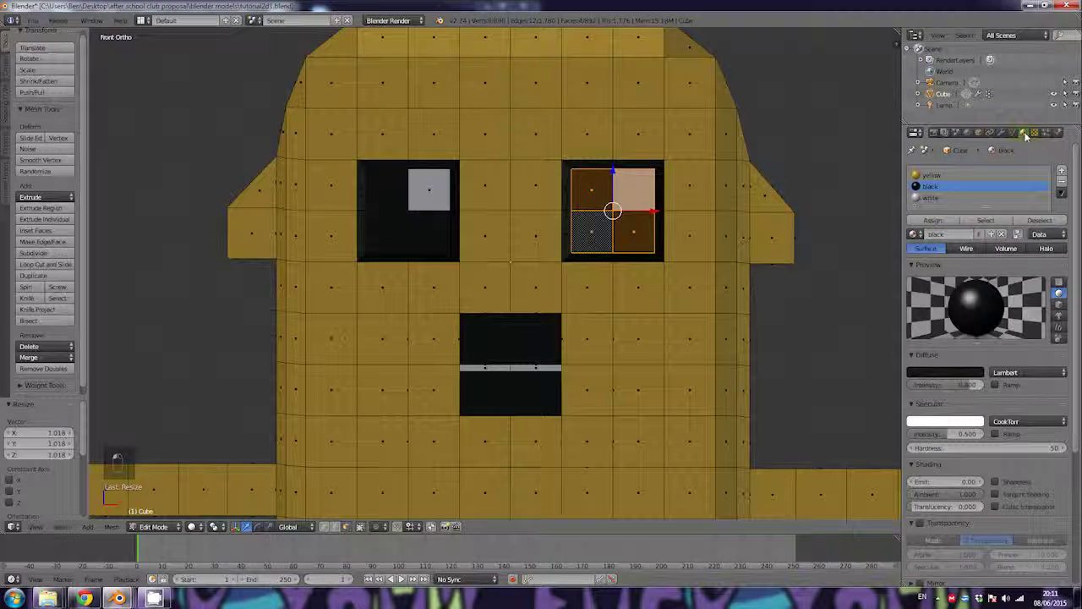
left_click(930, 198)
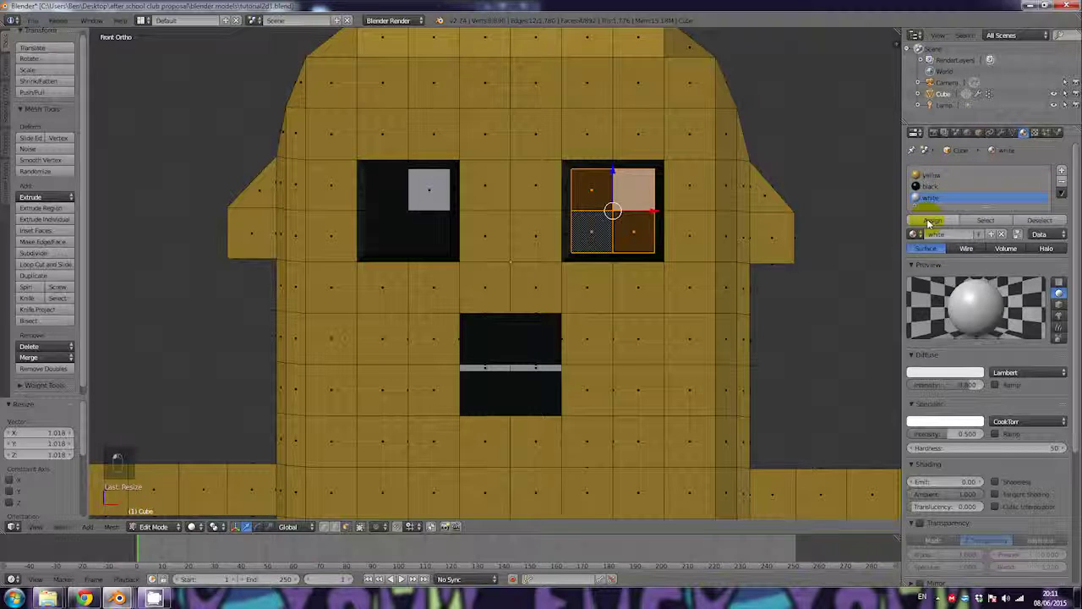
left_click(930, 220)
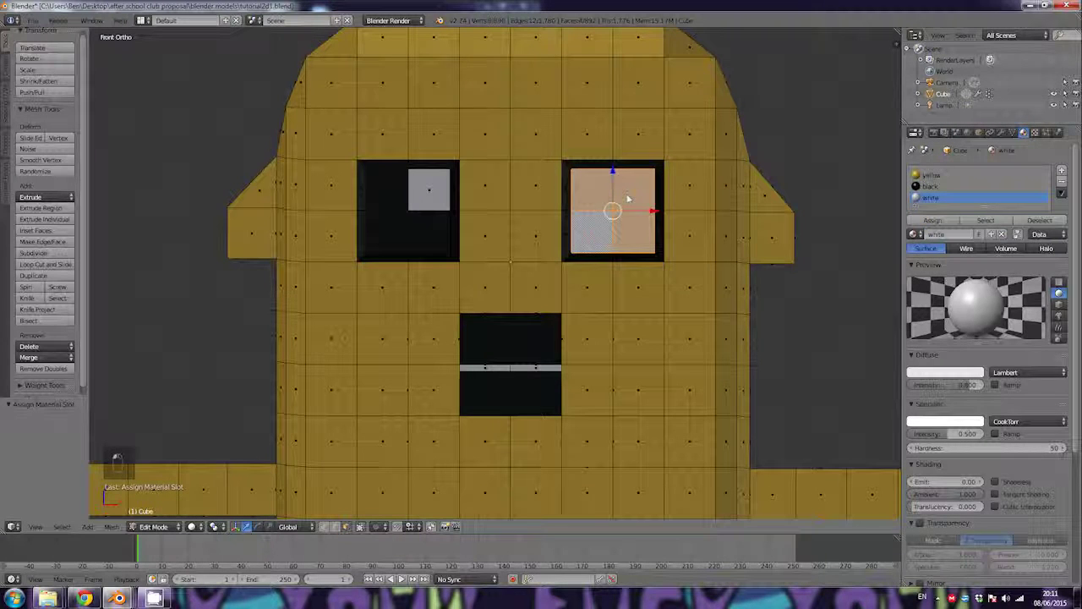
Step: Select the four inner faces of the -X-side eye and assign the white material to them
right_click(390, 199)
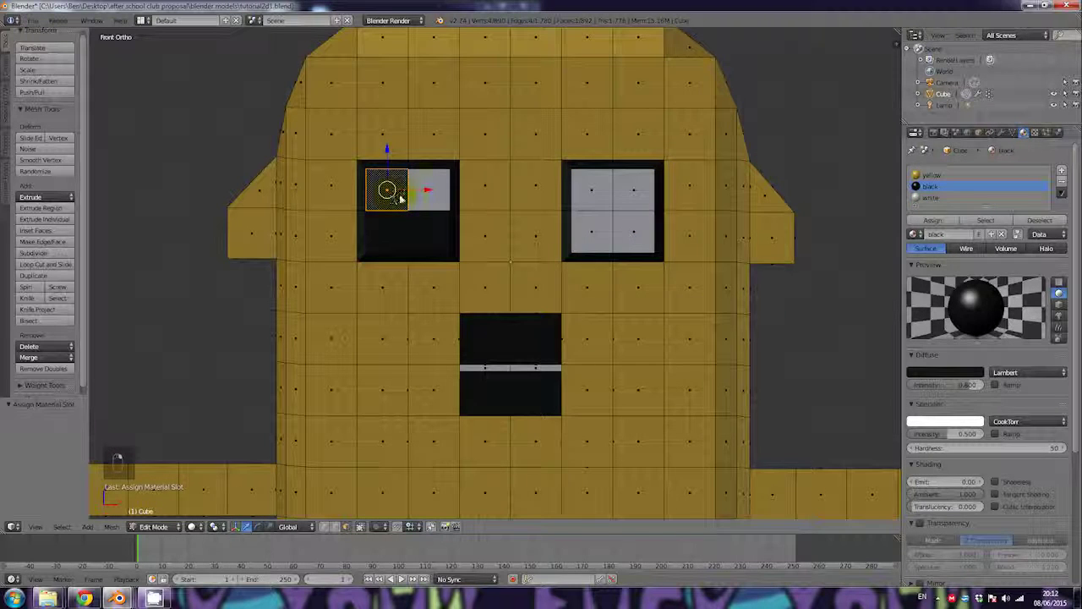
right_click(423, 193, "shift")
right_click(423, 228, "shift")
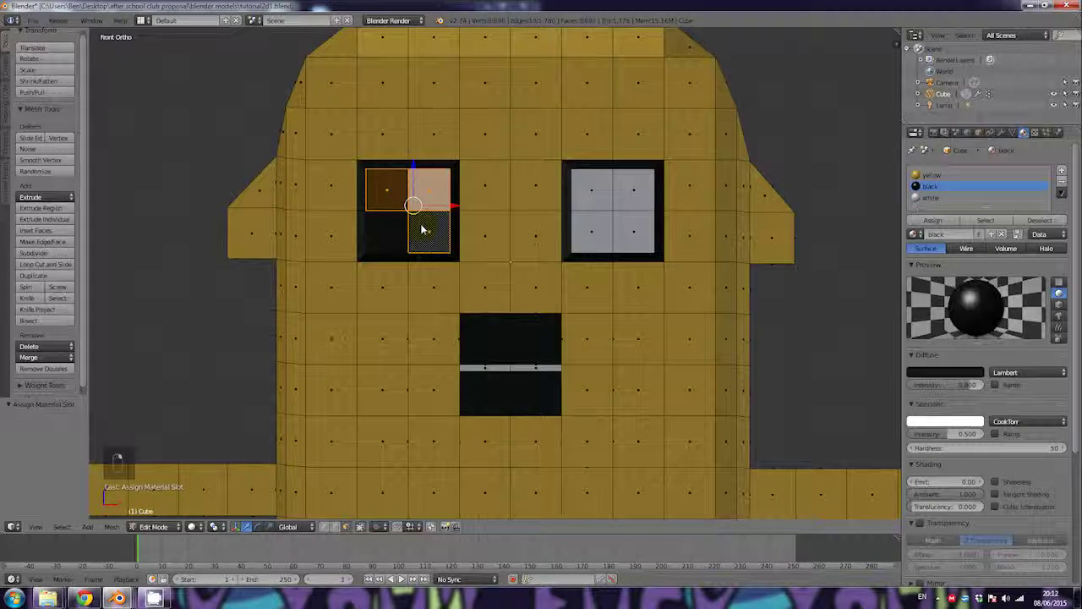
right_click(399, 238, "shift")
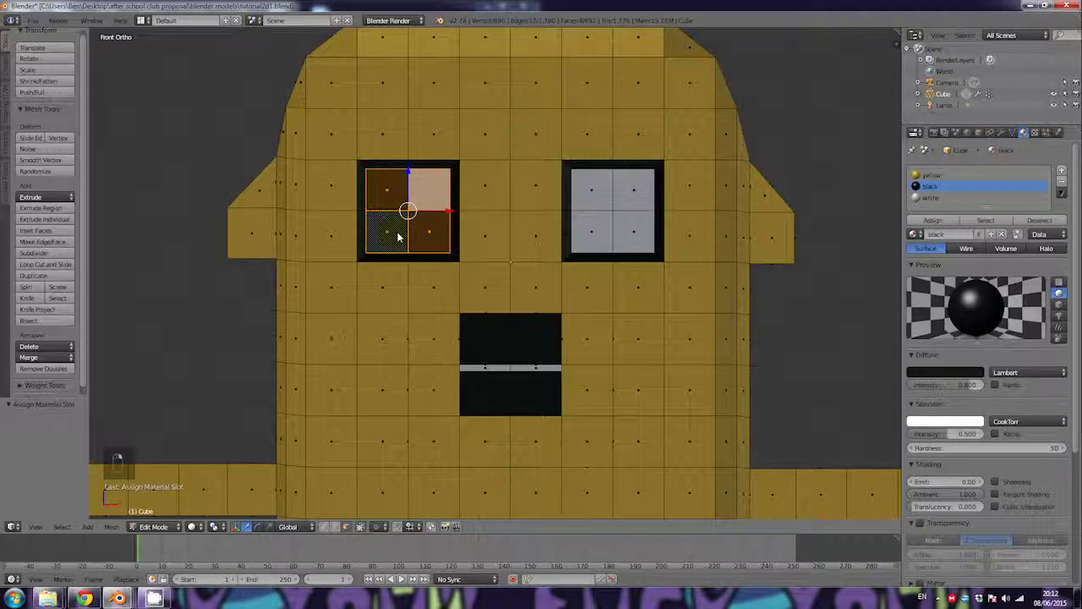
left_click(930, 196)
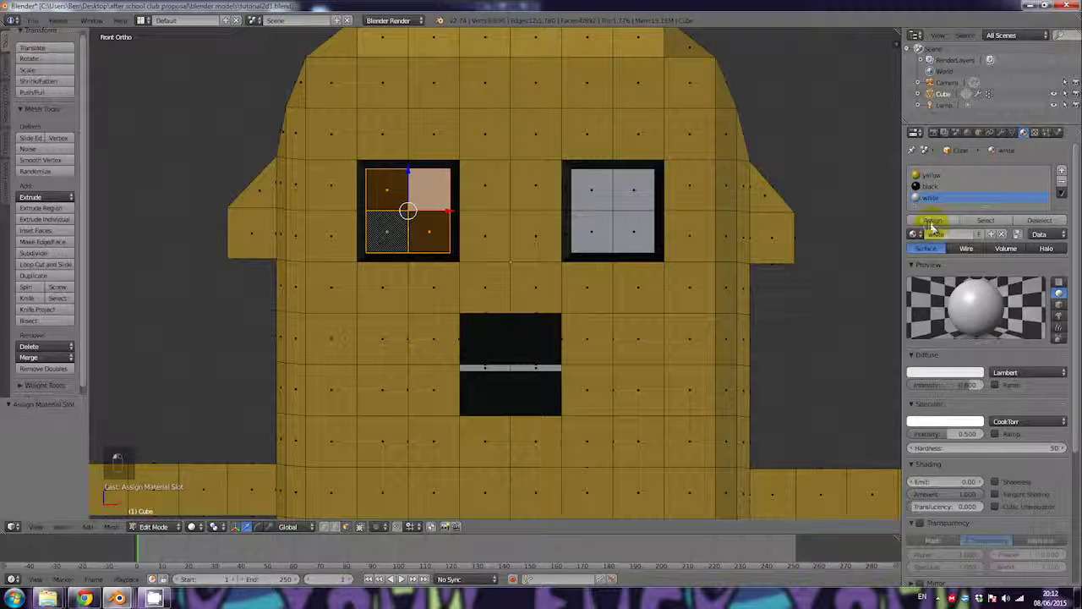
left_click(932, 220)
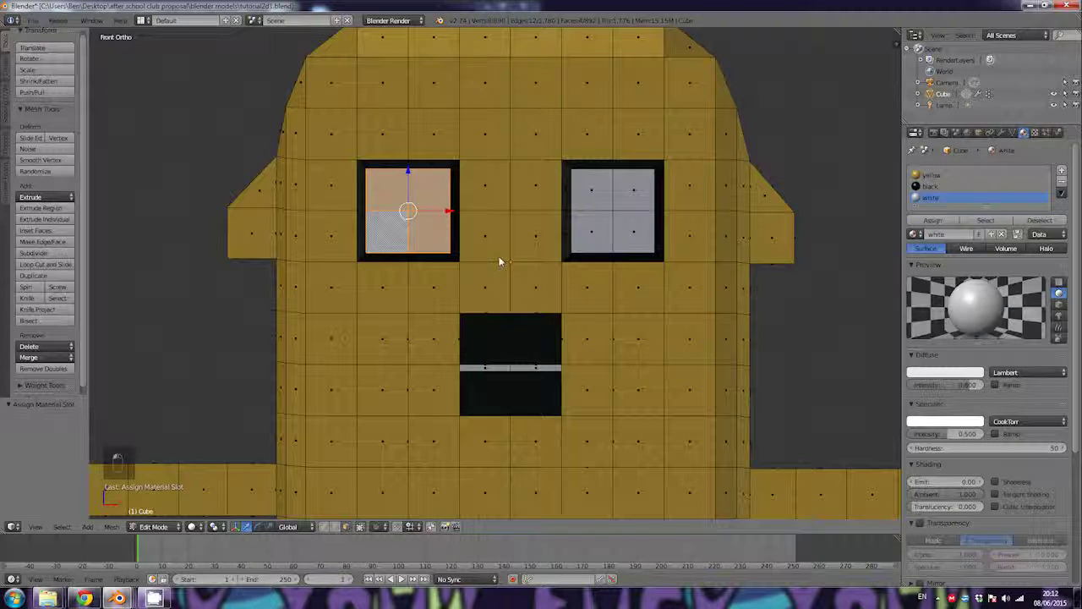
Step: Switch to vertex selection, clear the selection, and raise the top-middle outer vertex of the -X-side eye's border by about 0.043
scroll(454, 245, "down", 5)
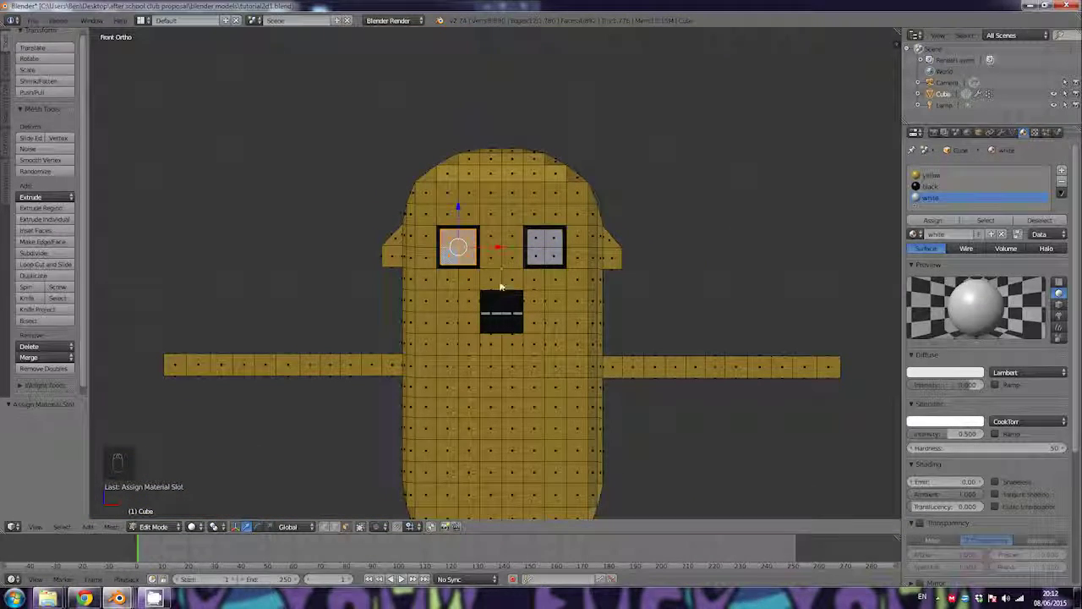
mouse_move(483, 290)
middle_mouse_down()
mouse_move(496, 323)
mouse_move(502, 283)
mouse_move(558, 272)
mouse_move(491, 278)
mouse_move(482, 301)
mouse_move(462, 296)
middle_mouse_up()
scroll(476, 310, "up", 6)
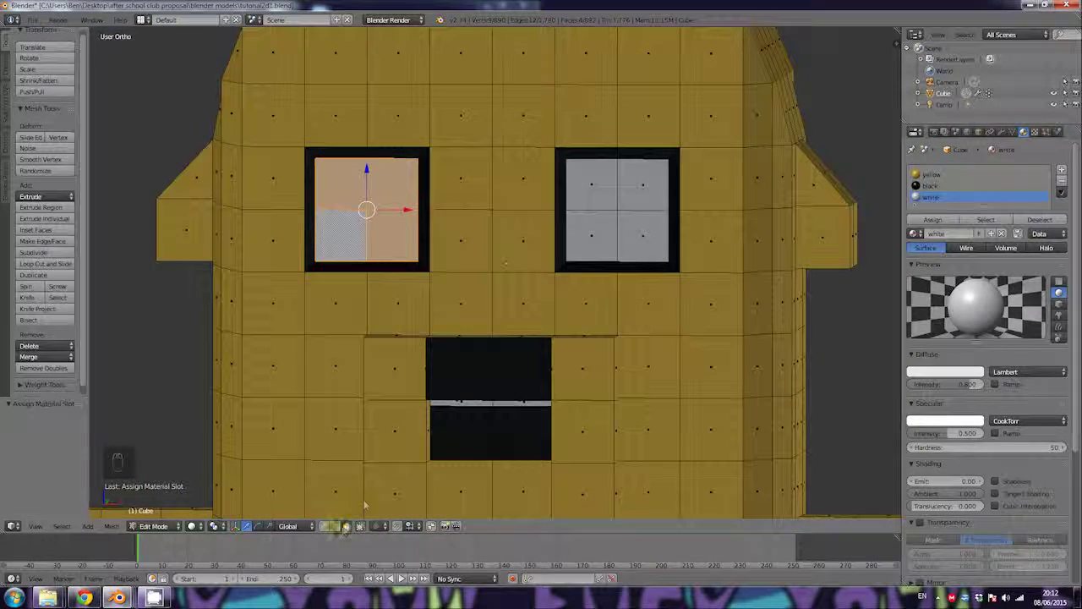
left_click(323, 527)
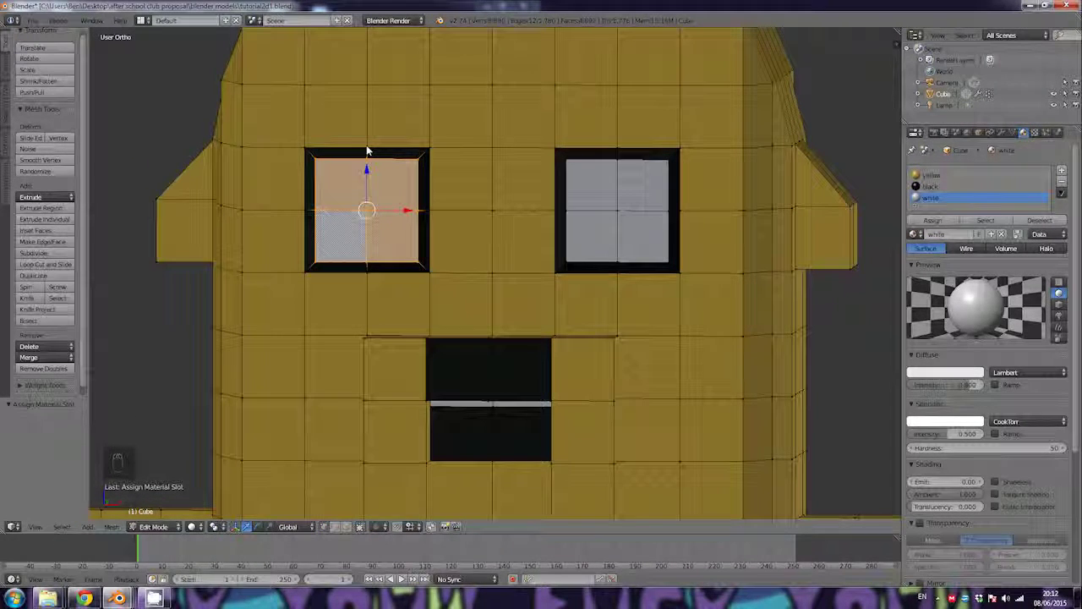
key("a")
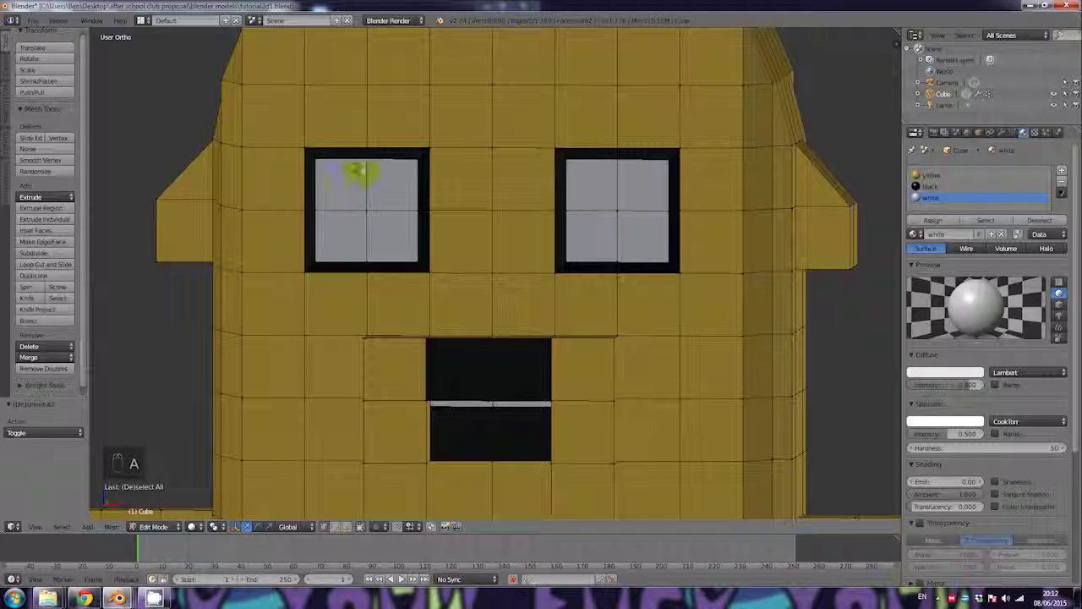
right_click(367, 150)
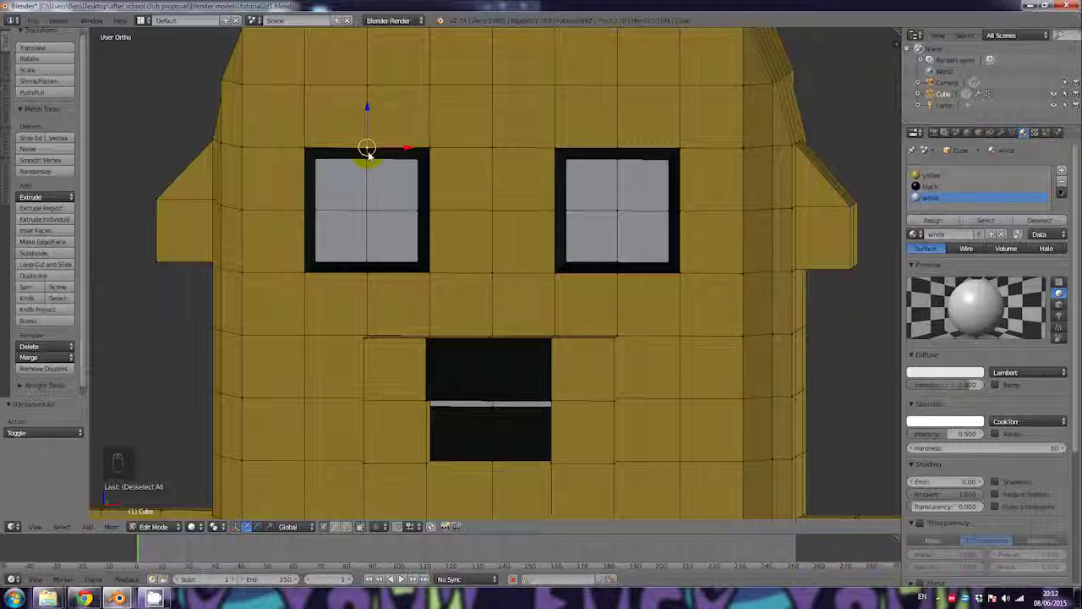
key("g")
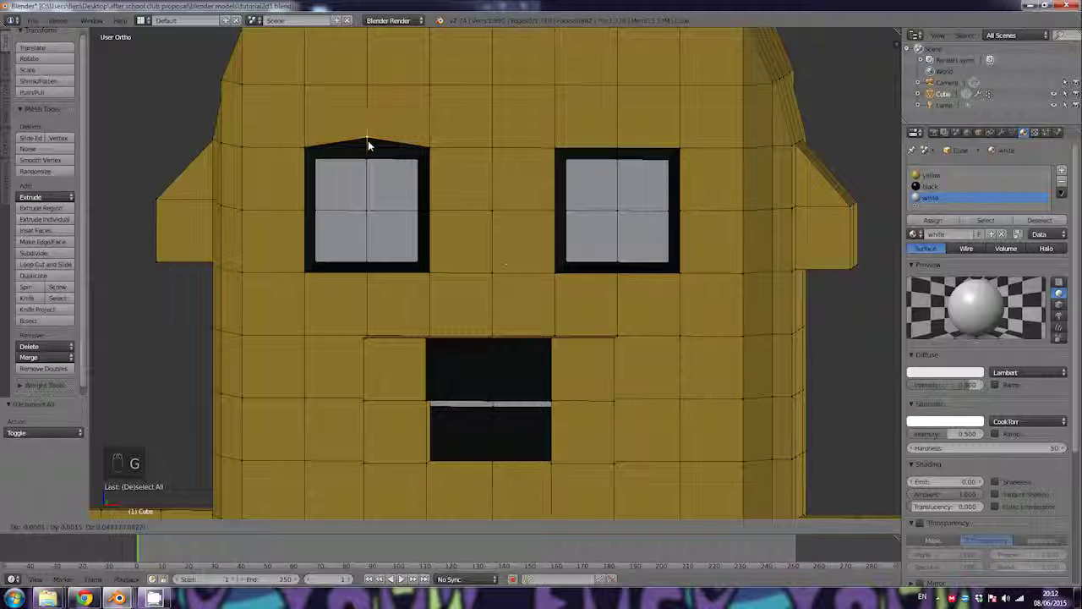
left_click(368, 140)
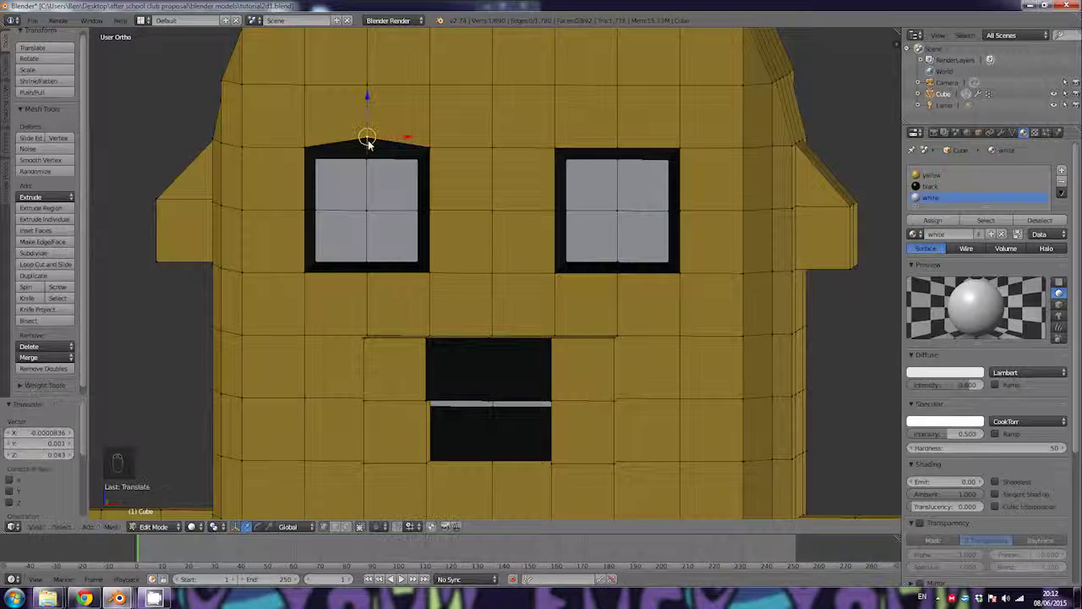
Step: Move the -X-side eye border's outer middle vertices outward: about 0.054 on the -X side, 0.043 at the bottom and 0.049 on the +X side
right_click(304, 212)
key("g")
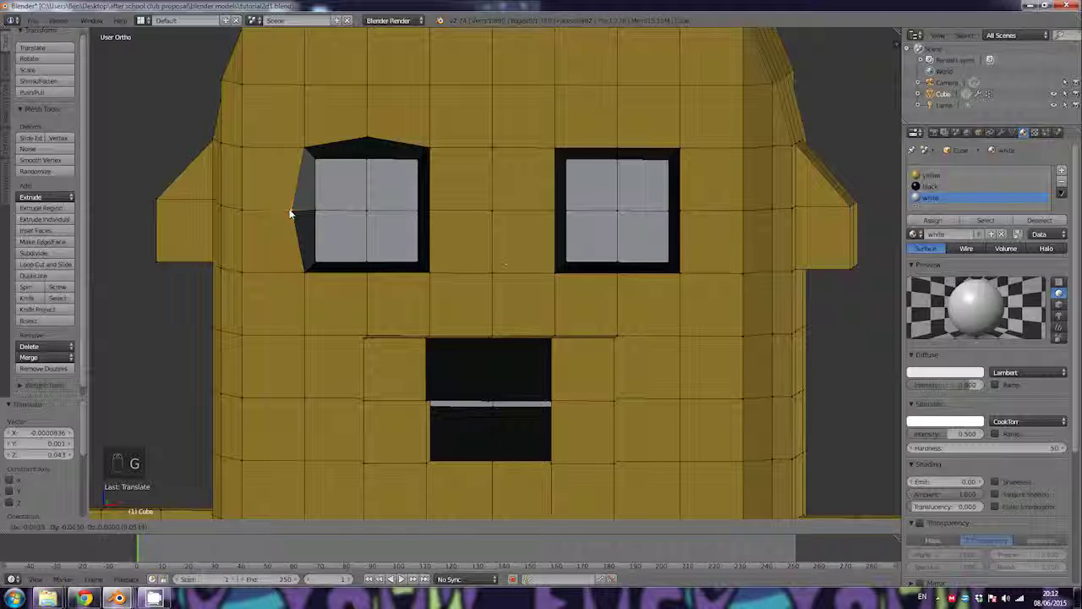
left_click(290, 213)
right_click(366, 272)
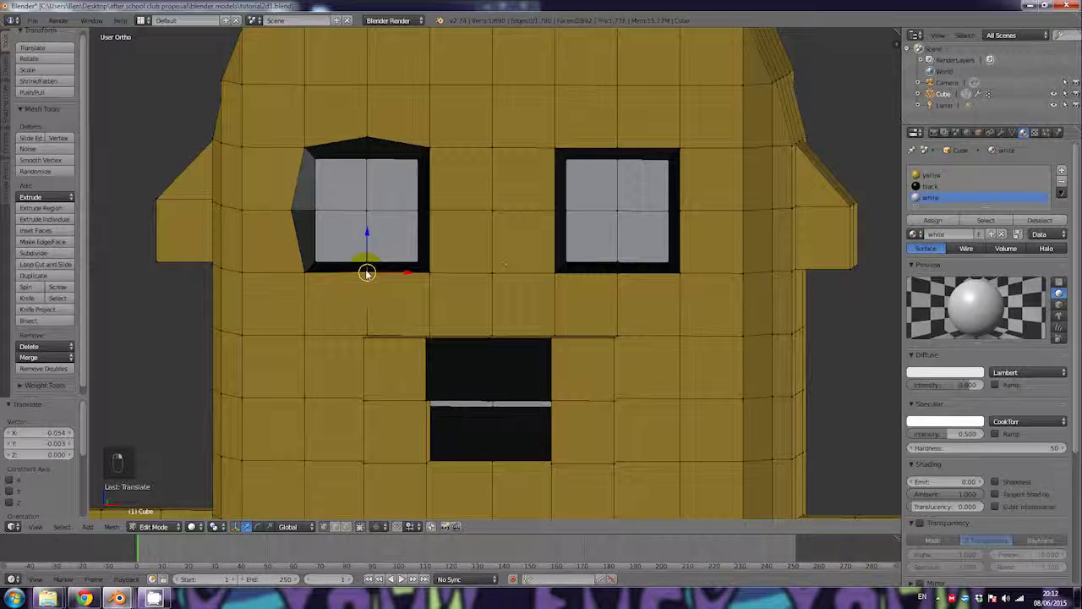
key("g")
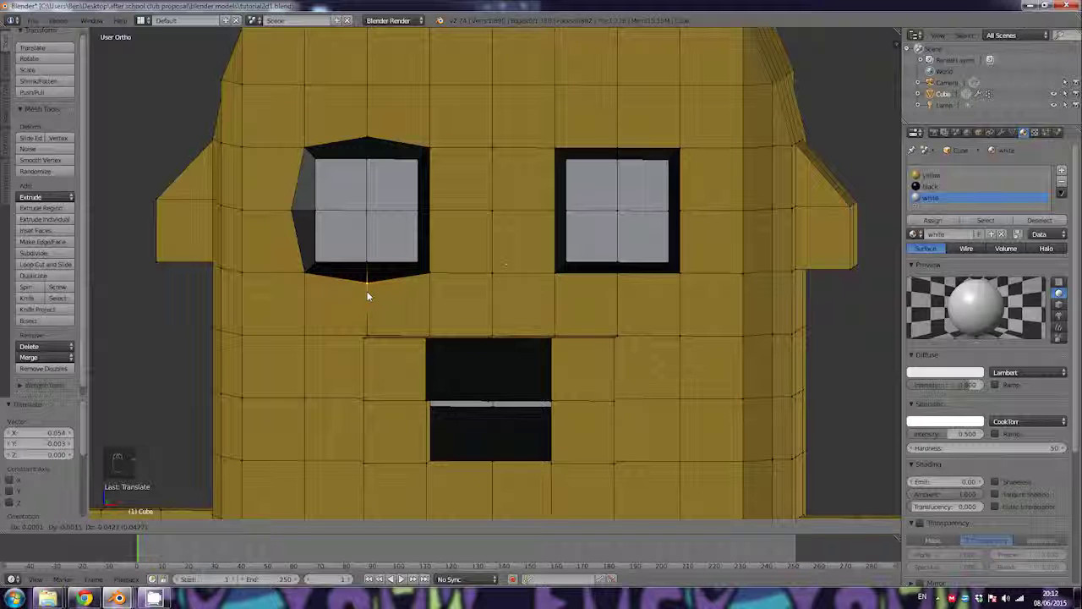
left_click(366, 296)
right_click(431, 208)
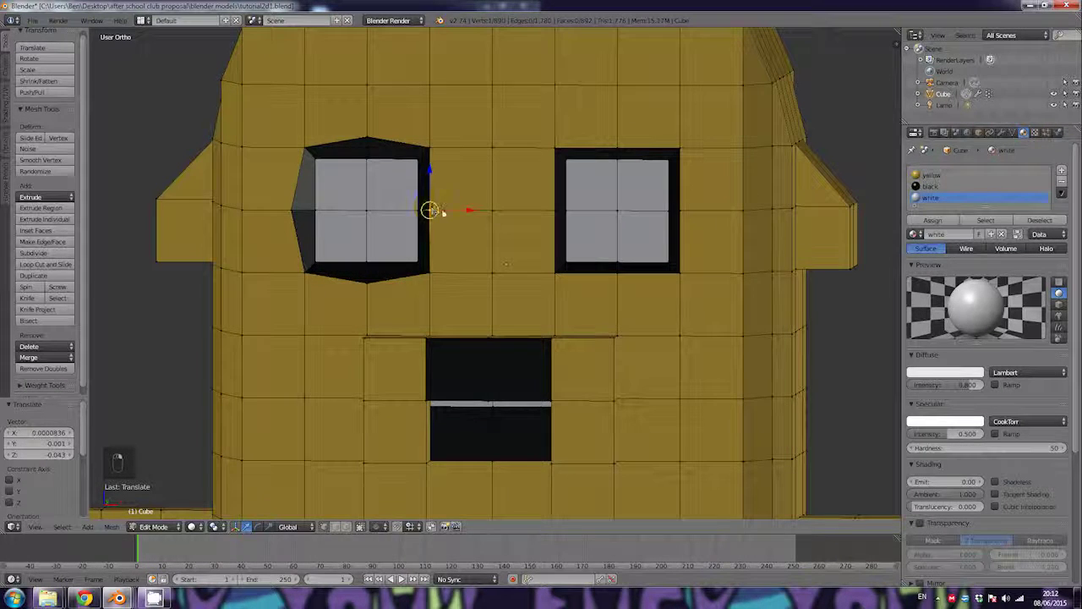
key("g")
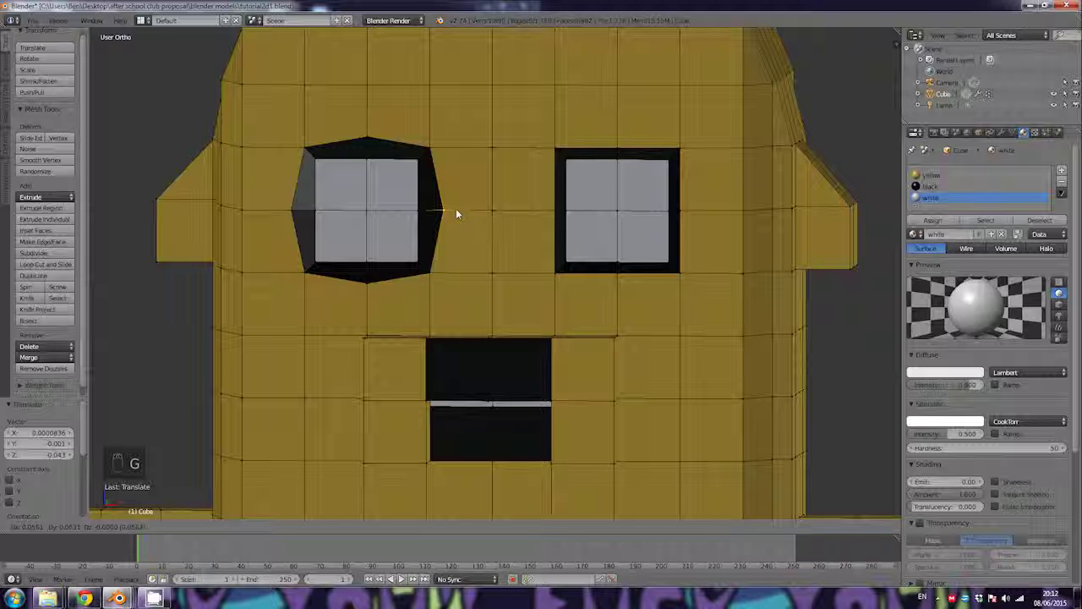
left_click(454, 210)
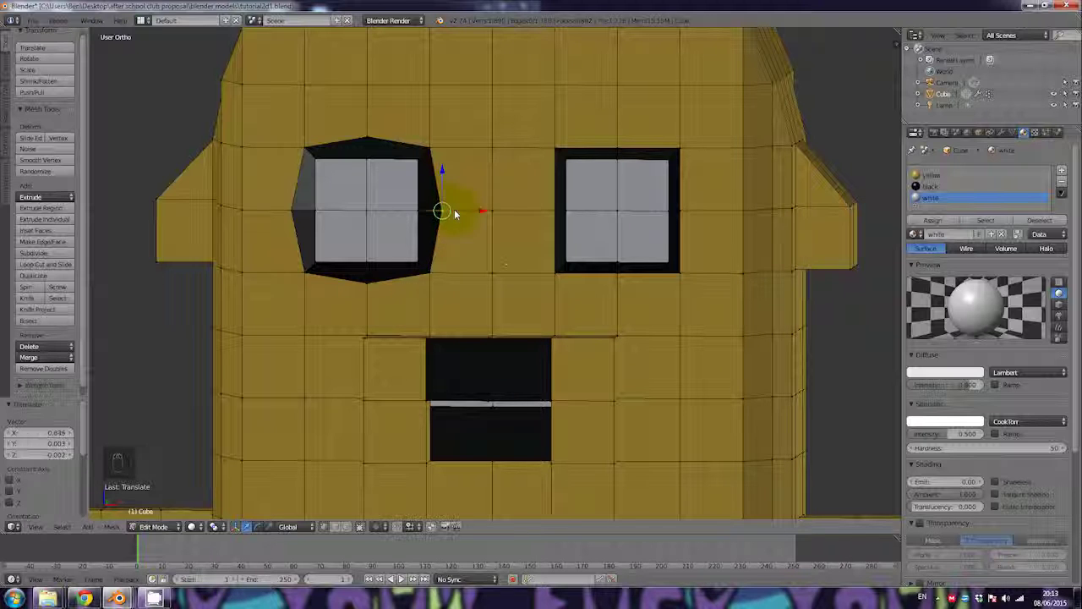
Step: Lower the bottom-middle vertex of the eye's white area by about 0.025, and move its -X-side middle vertex outward about 0.029
right_click(369, 268)
key("g")
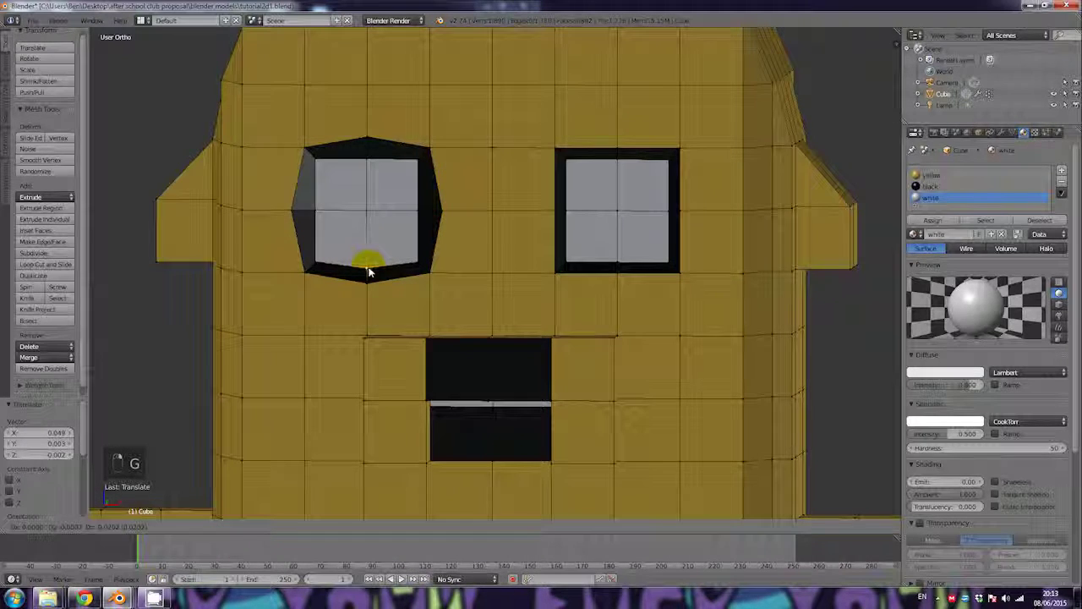
left_click(369, 269)
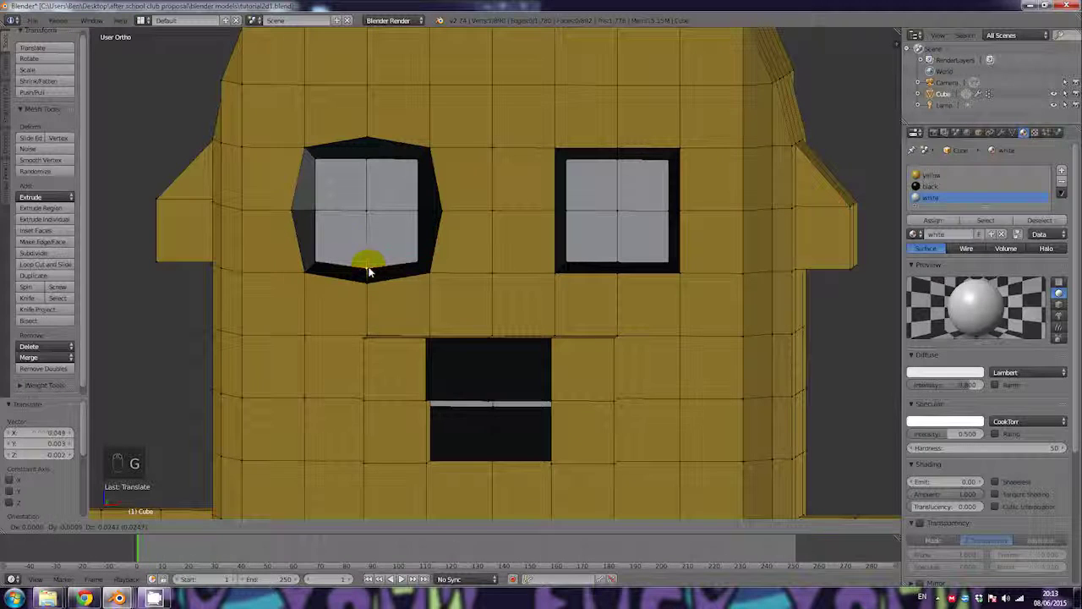
right_click(315, 208)
key("g")
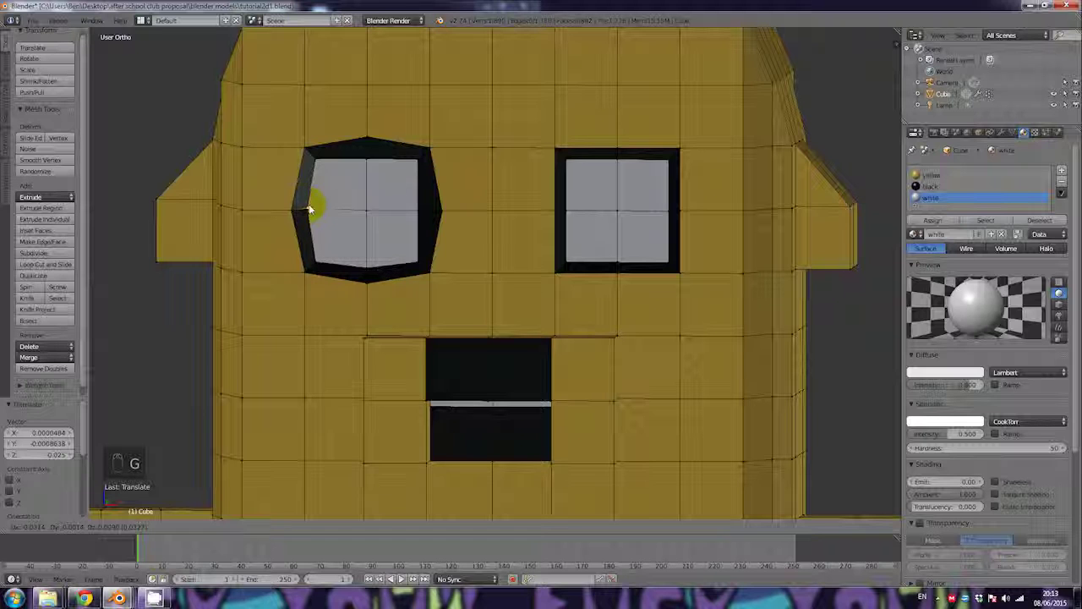
left_click(313, 208)
Step: Raise the top-middle vertex of the eye's white area by about 0.029, and move its +X-side middle vertex outward about 0.034
right_click(368, 159)
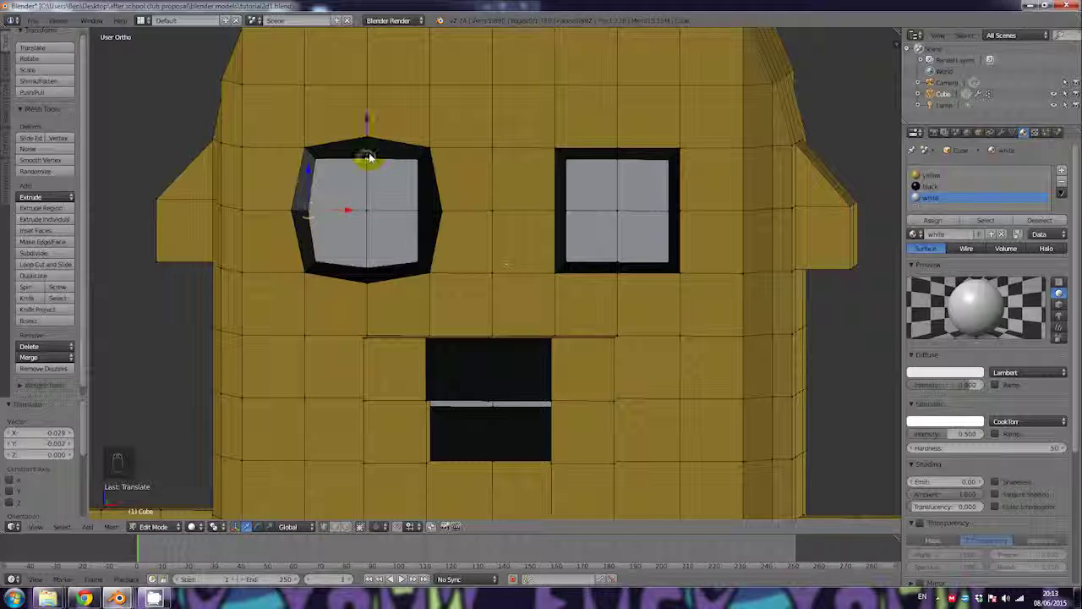
key("g")
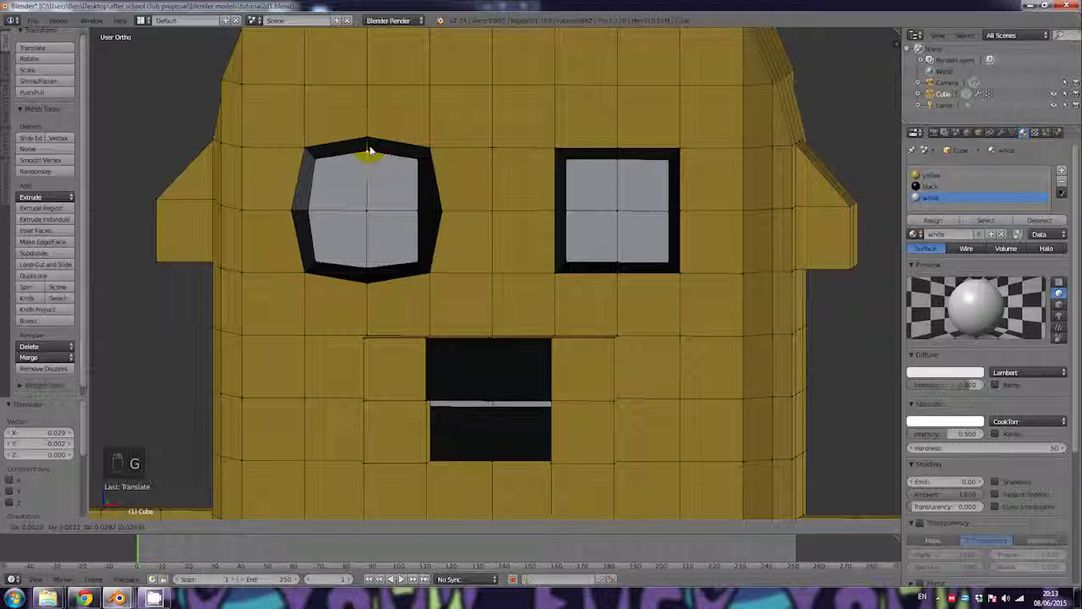
left_click(369, 151)
right_click(415, 207)
key("g")
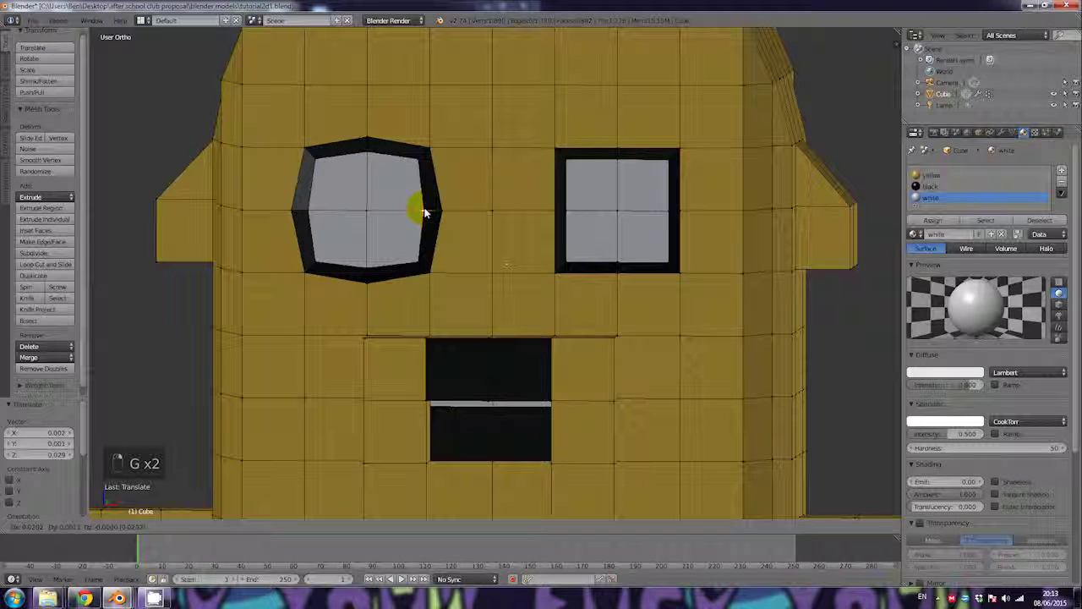
left_click(427, 212)
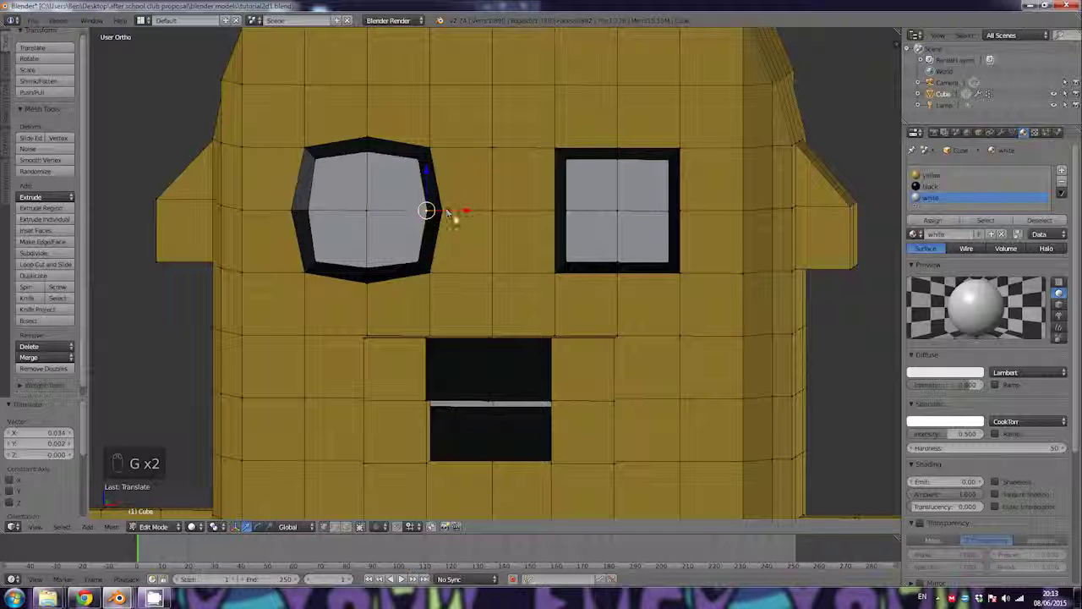
Step: Fine-tune the rounded eye by lowering its bottom-middle vertices about 0.007 (outer) and 0.018 (inner), and moving its -X-side inner vertex outward 0.018
left_click(367, 280)
right_click(367, 286)
key("g")
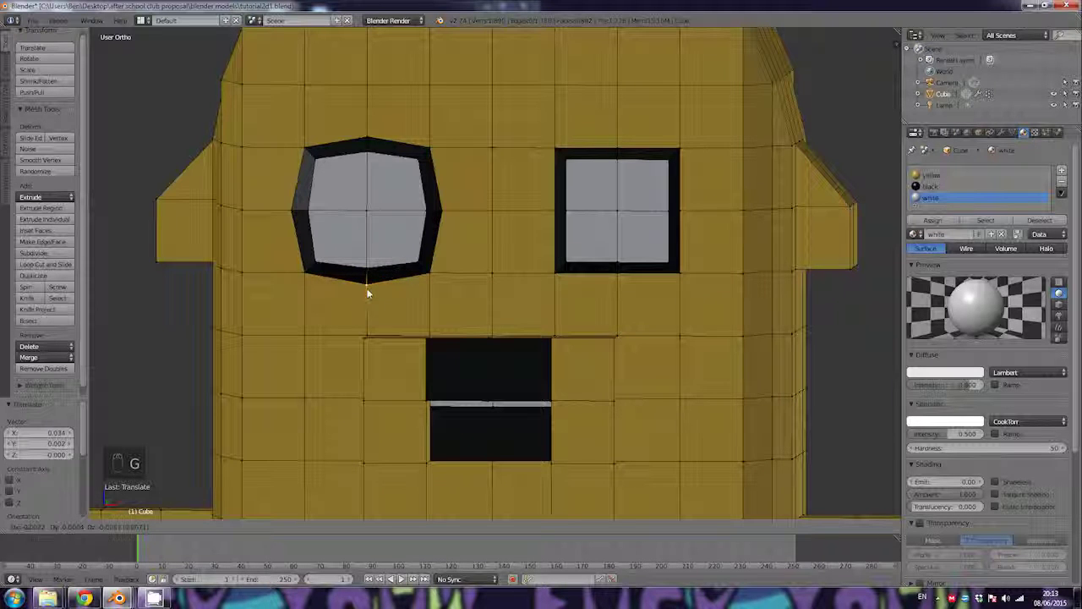
left_click(364, 271)
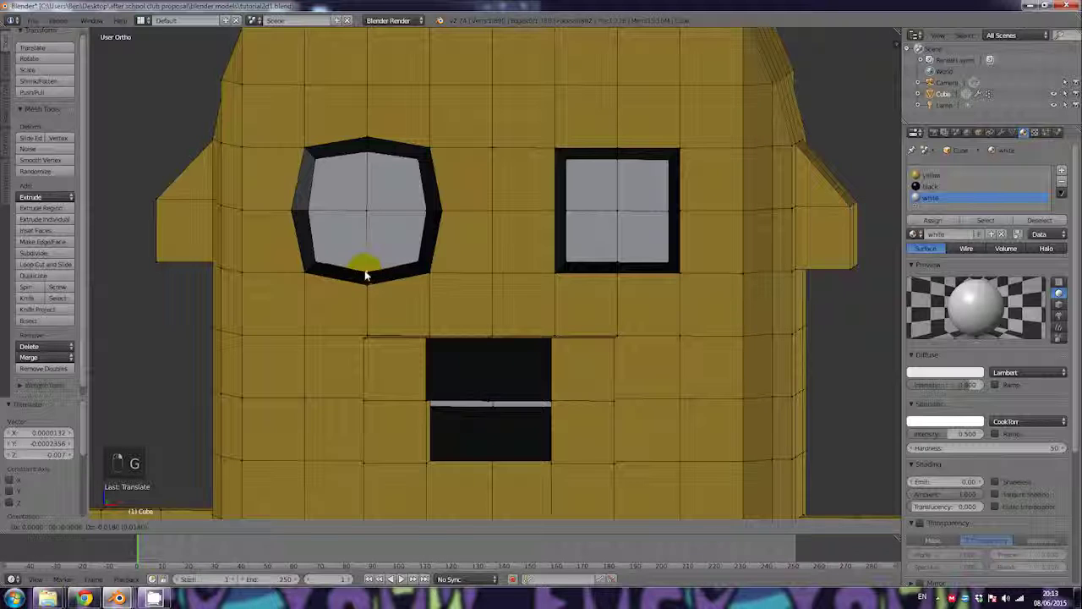
left_click(311, 211)
key("g")
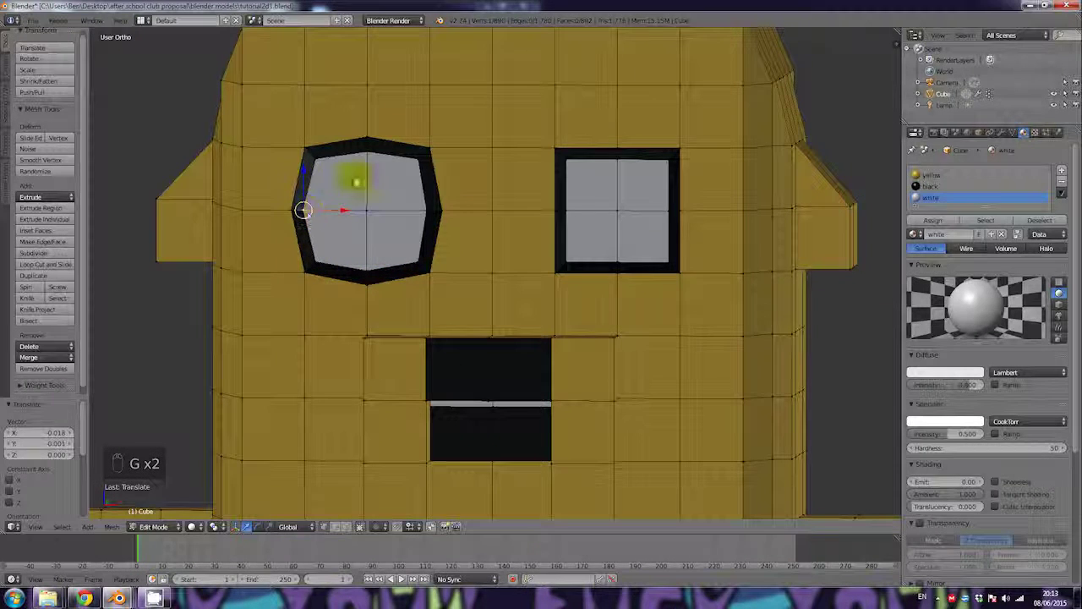
left_click(386, 184)
scroll(394, 307, "down", 5)
scroll(394, 307, "down", 3)
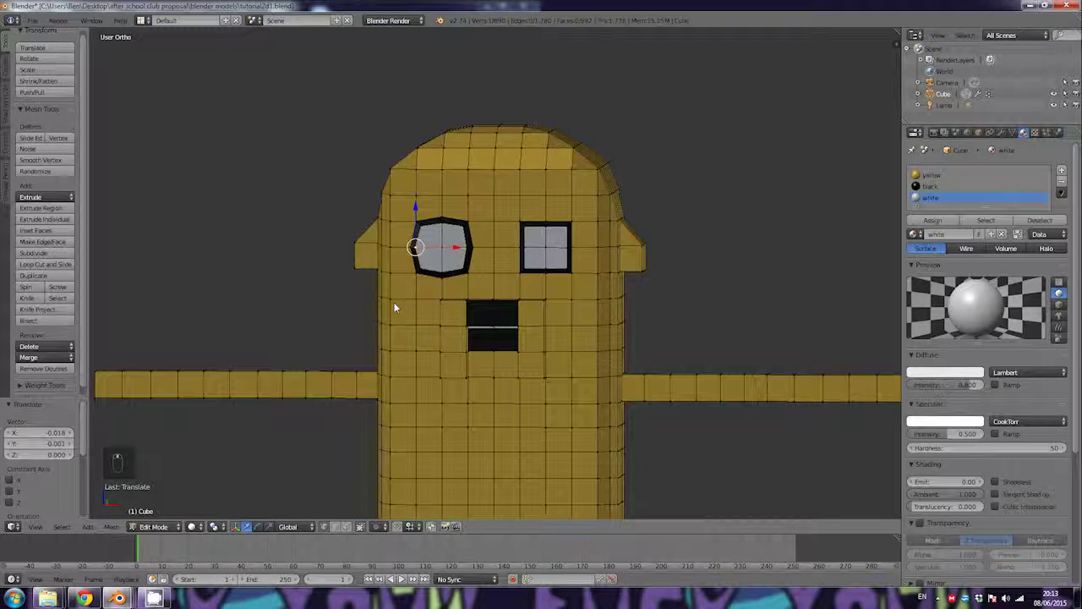
right_click(465, 273)
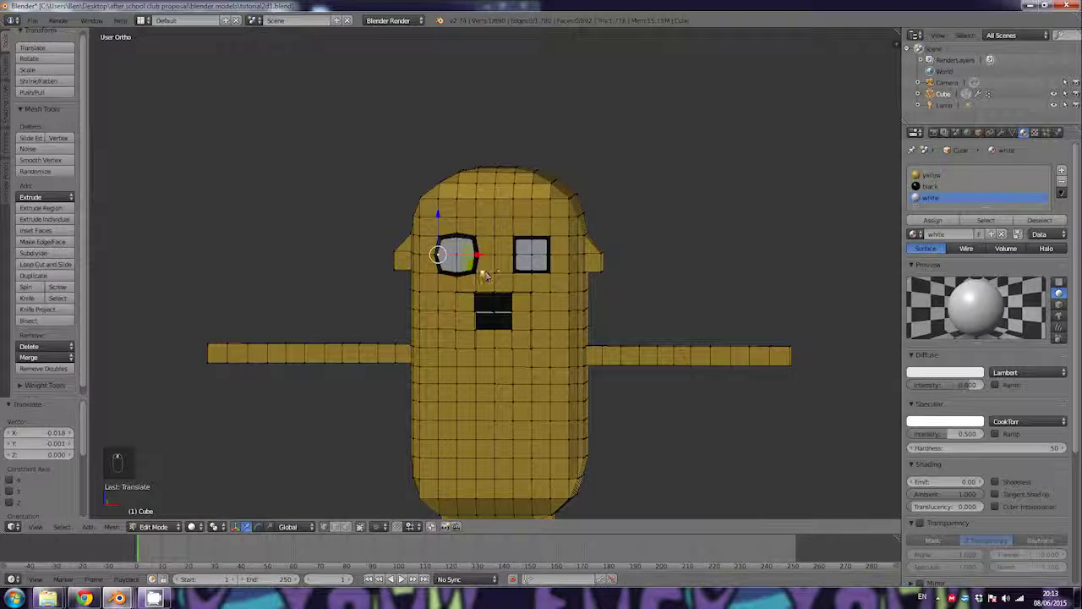
Step: Fine-tune the -X-side eye: raise its inner top-middle vertex about 0.005 and move its +X-side middle vertices outward about 0.007 (outer) and 0.004 (inner)
scroll(465, 247, "up", 7)
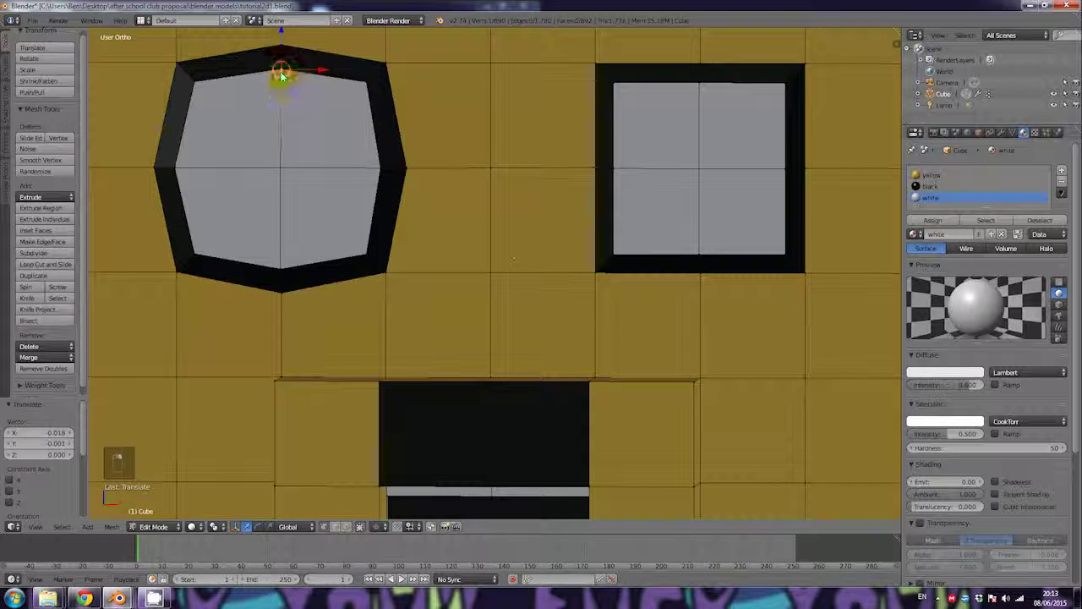
key("g")
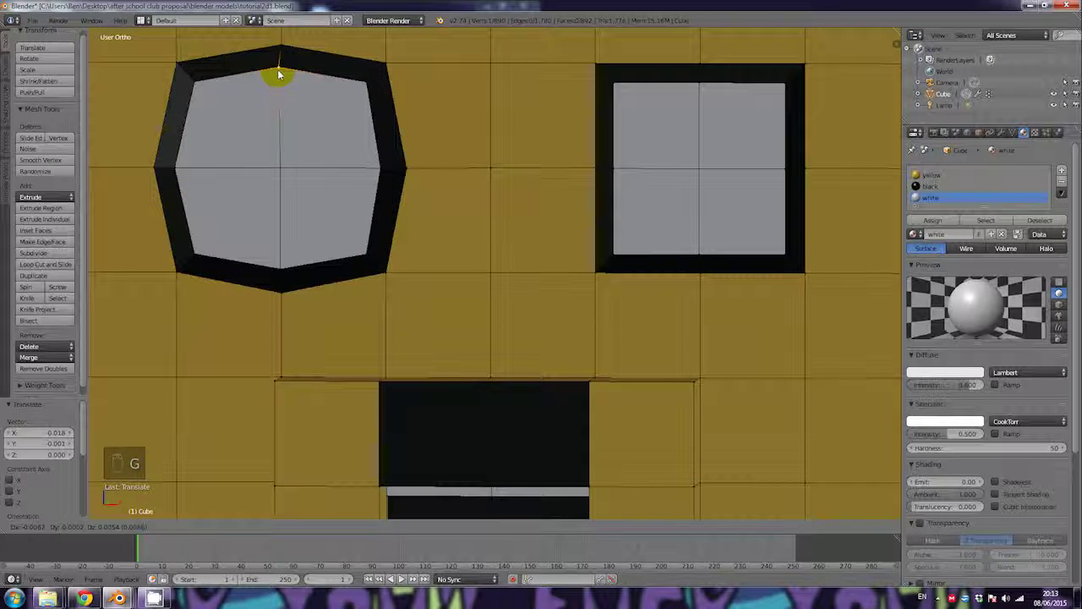
left_click(280, 75)
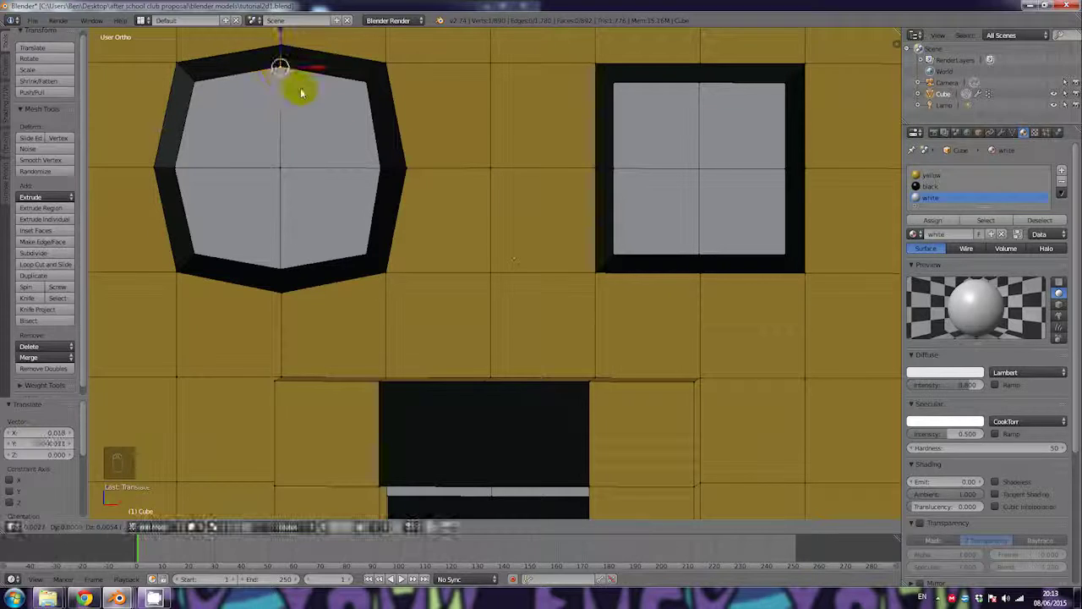
right_click(404, 168)
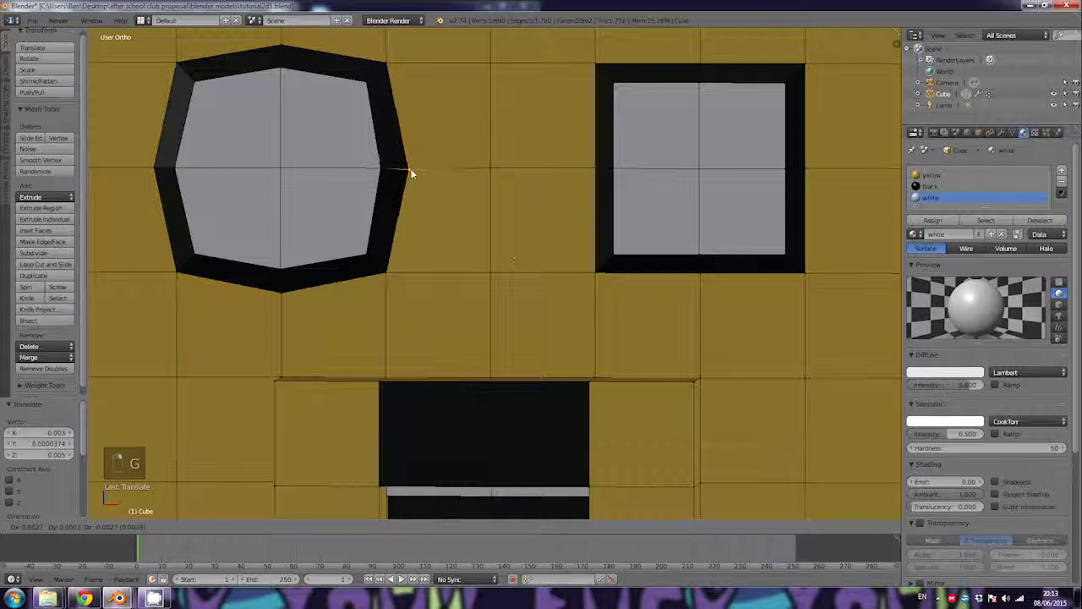
key("g")
left_click(412, 167)
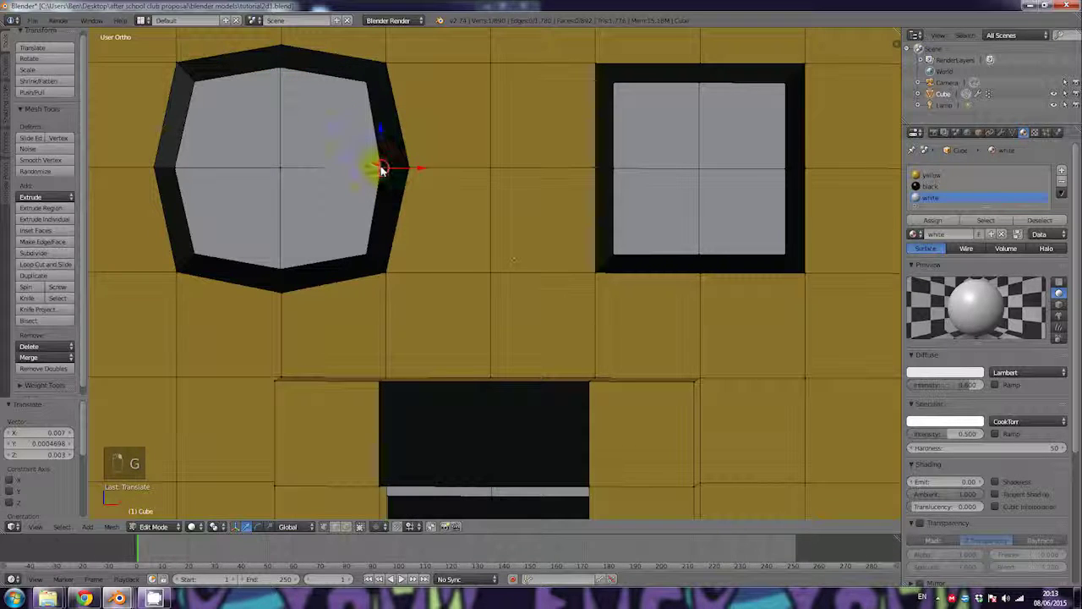
key("g")
left_click(383, 165)
Step: Raise the +X-side eye's top-middle vertices by about 0.040 on the black border's outer edge and 0.031 on the white area
right_click(699, 64)
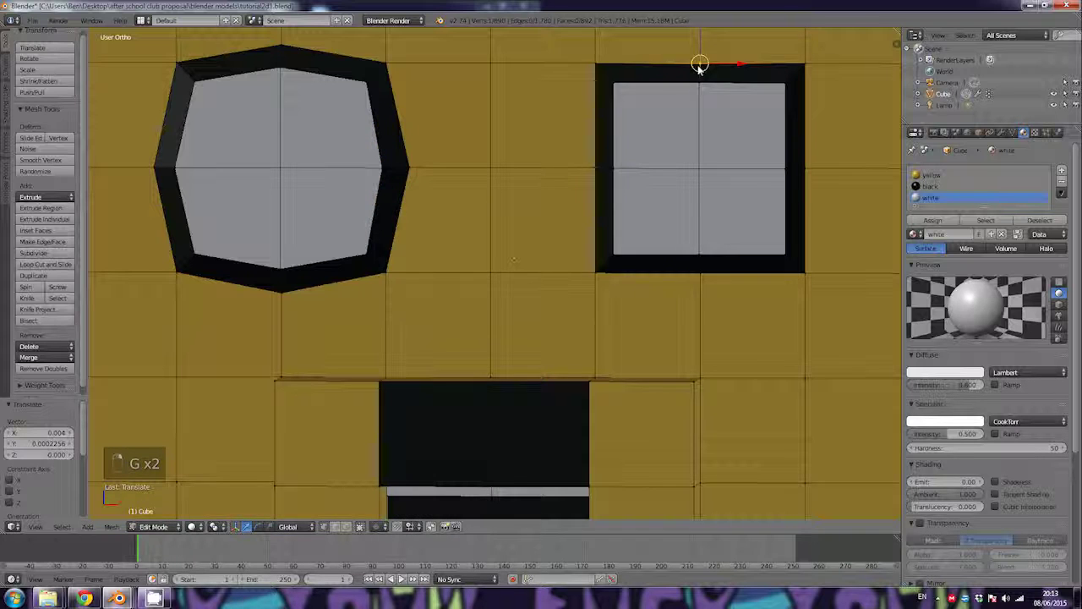
key("g")
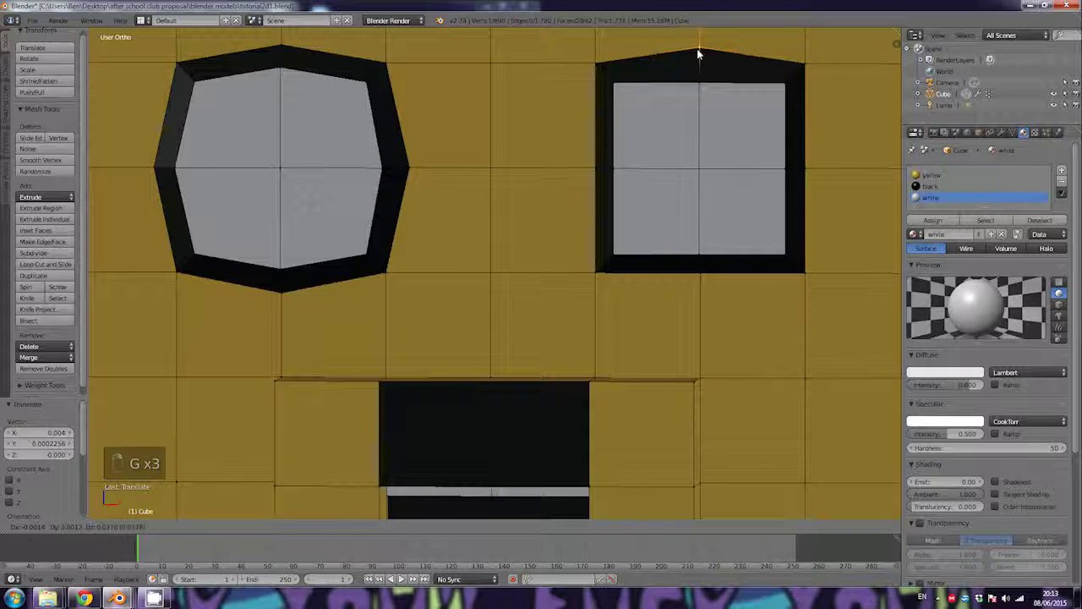
left_click(699, 50)
right_click(698, 83)
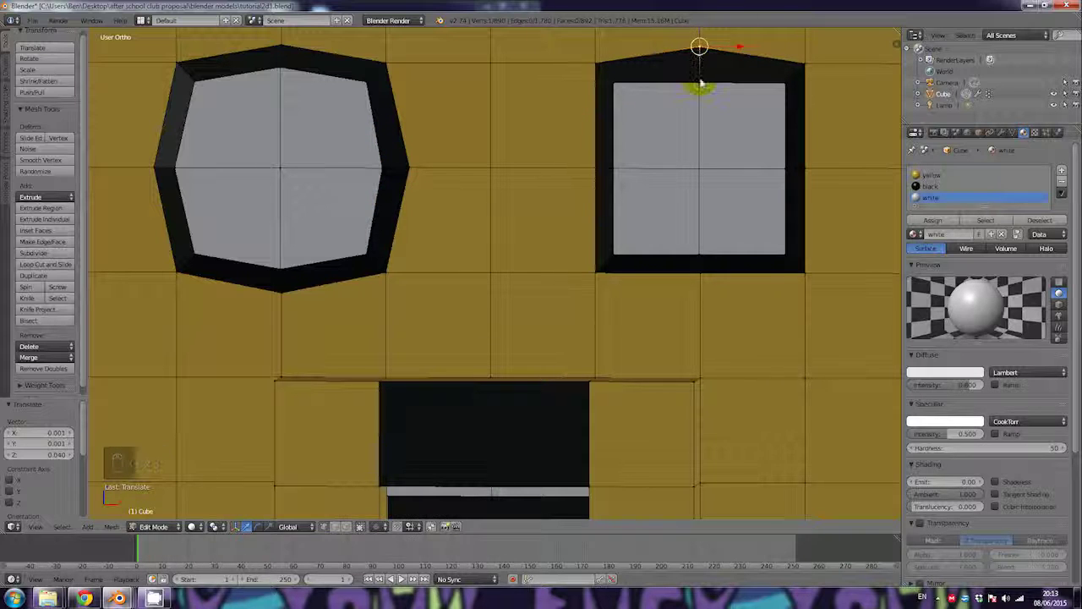
key("g")
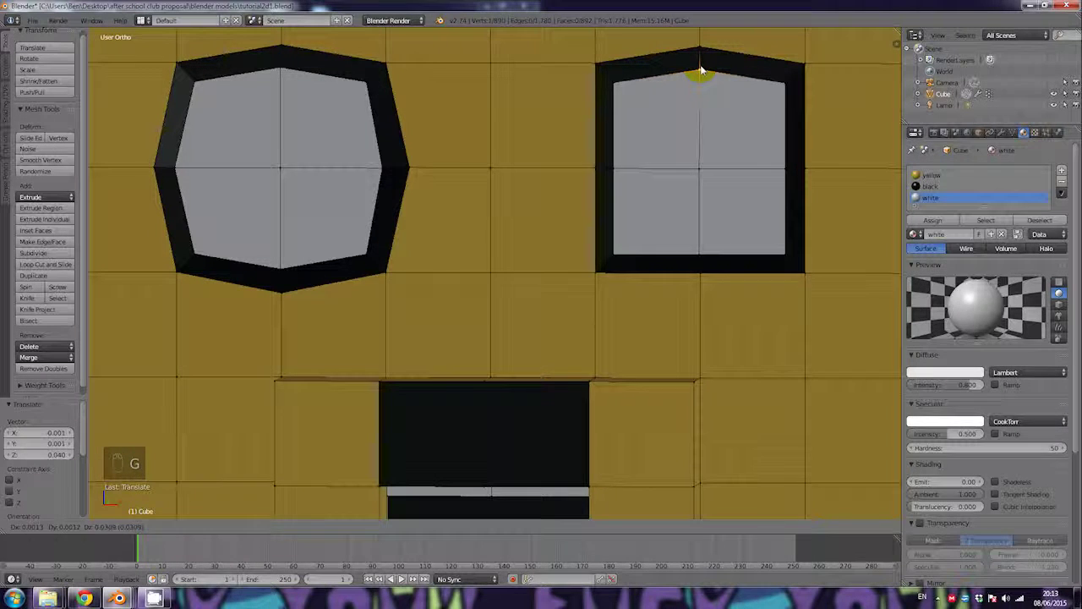
left_click(701, 72)
Step: Move the +X-side eye's -X-side middle vertices outward by about 0.036 on the outer border and 0.025 on the white area
right_click(595, 167)
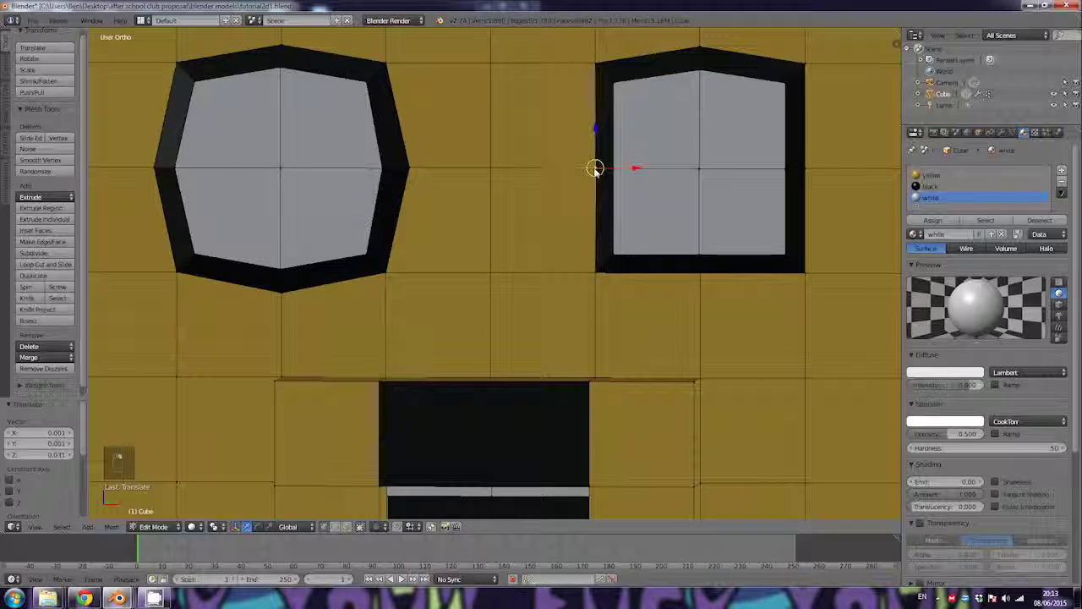
key("g")
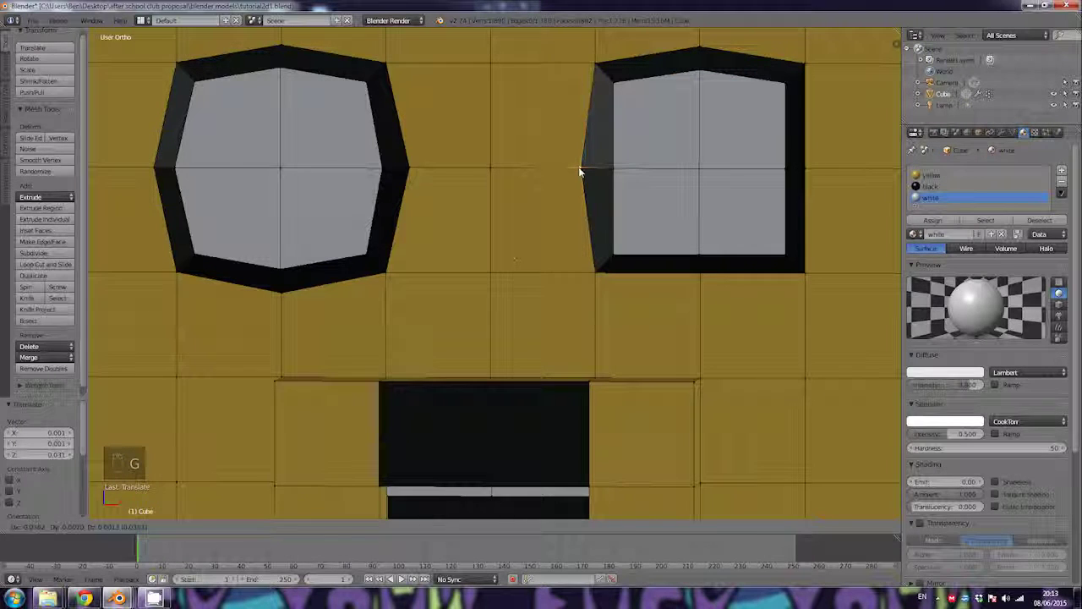
left_click(581, 169)
right_click(617, 168)
key("g")
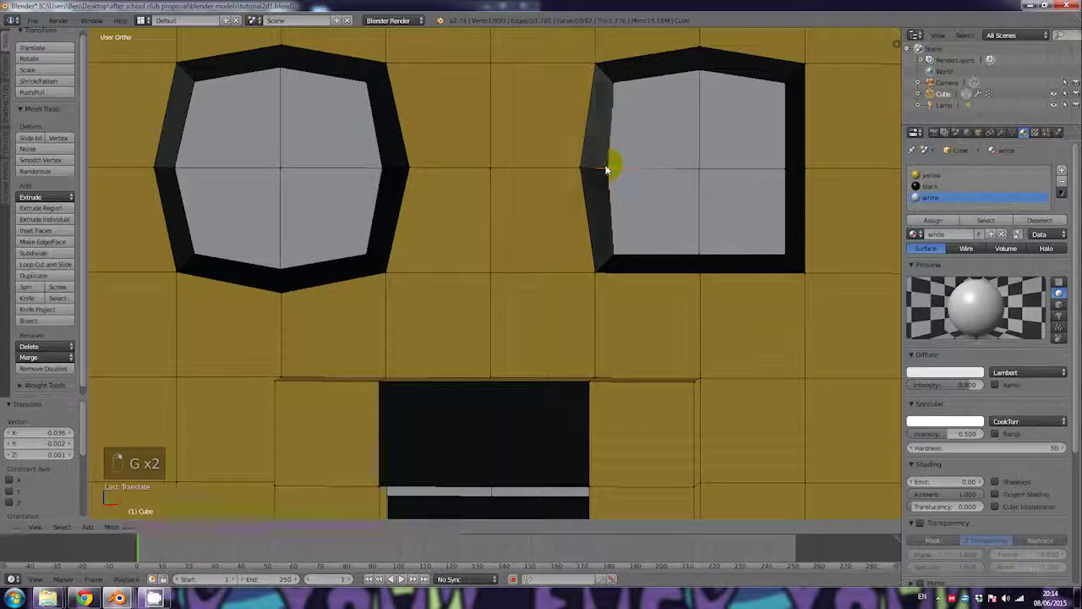
left_click(602, 166)
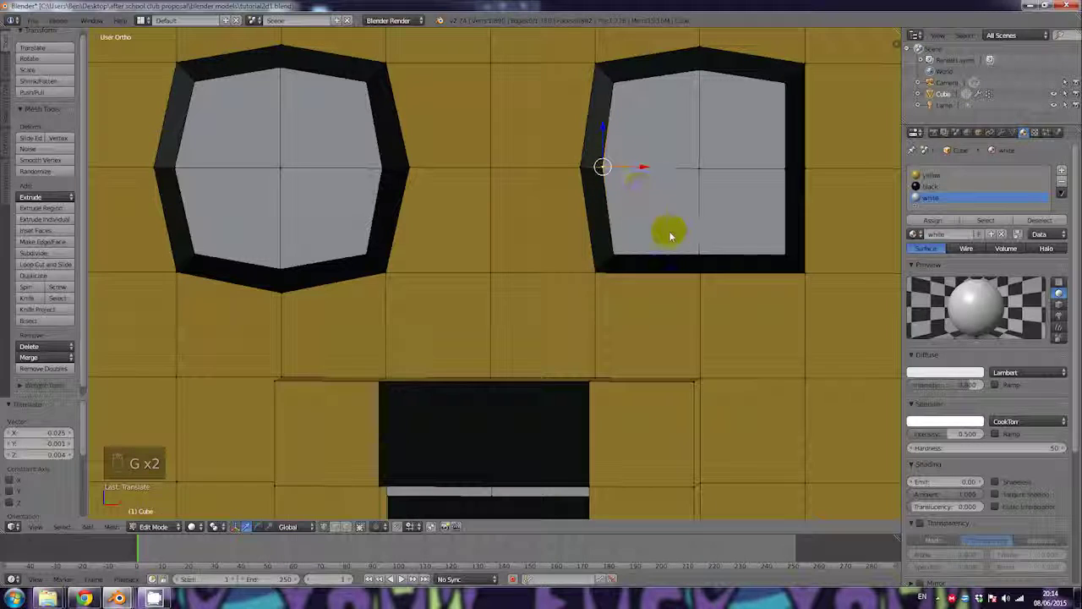
Step: Lower the +X-side eye's bottom-middle vertices by about 0.030 on the outer border and 0.020 on the white area
right_click(701, 279)
key("g")
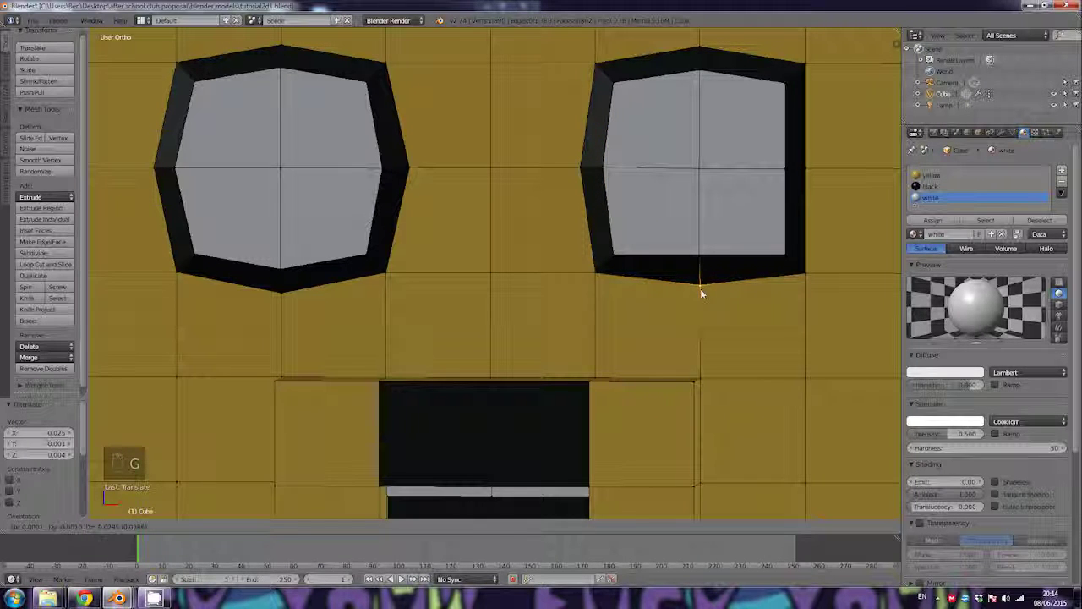
left_click(700, 288)
right_click(700, 252)
key("g")
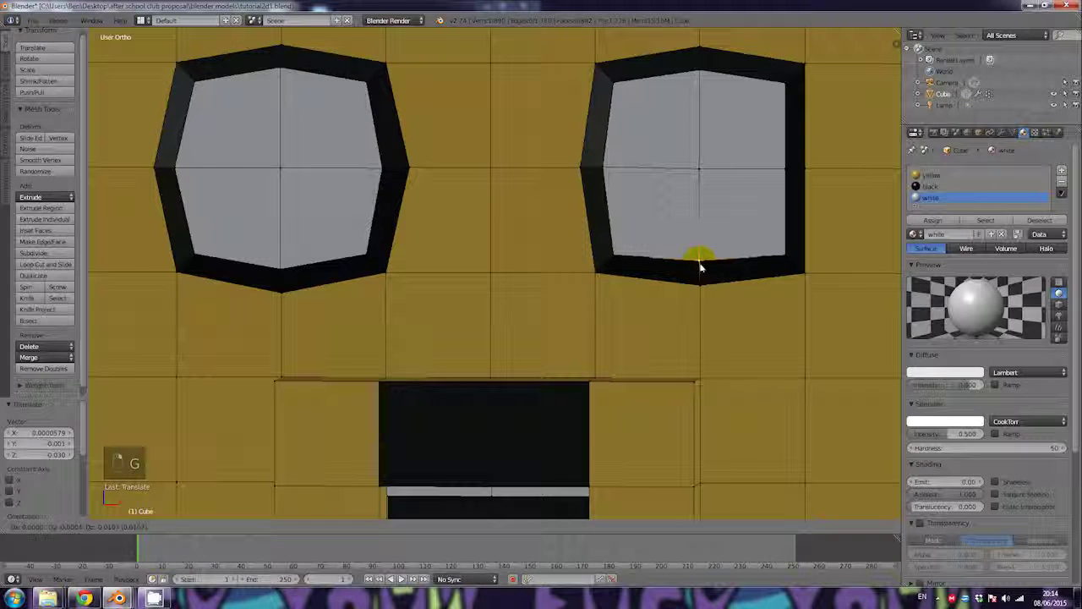
left_click(700, 261)
Step: Lower the same eye's bottom-middle vertices further, by about 0.011 on the outer border and 0.009 on the white area
key("g")
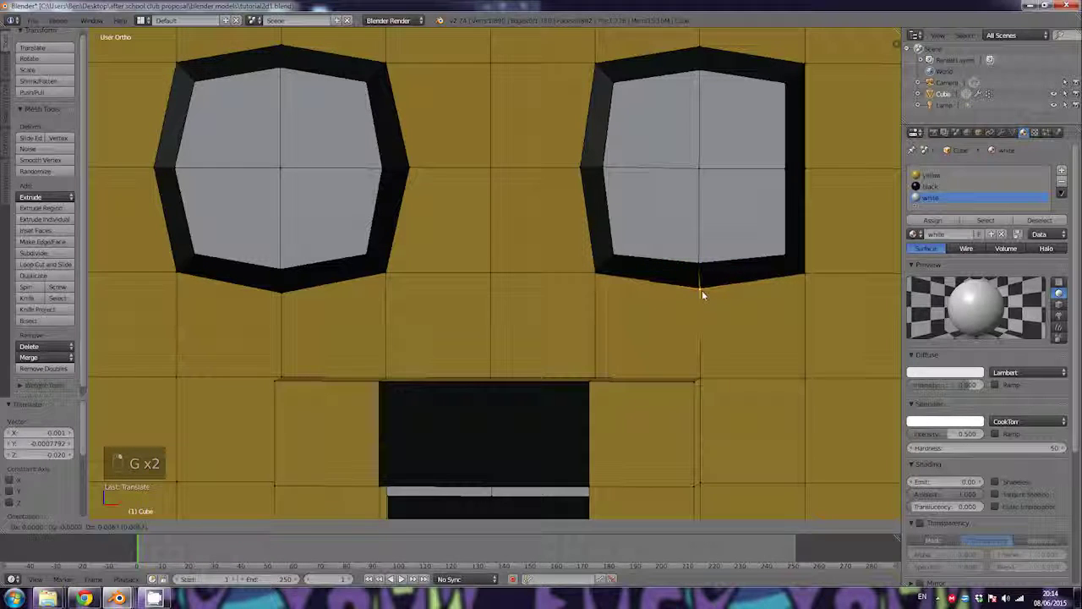
left_click(700, 290)
right_click(699, 268)
key("g")
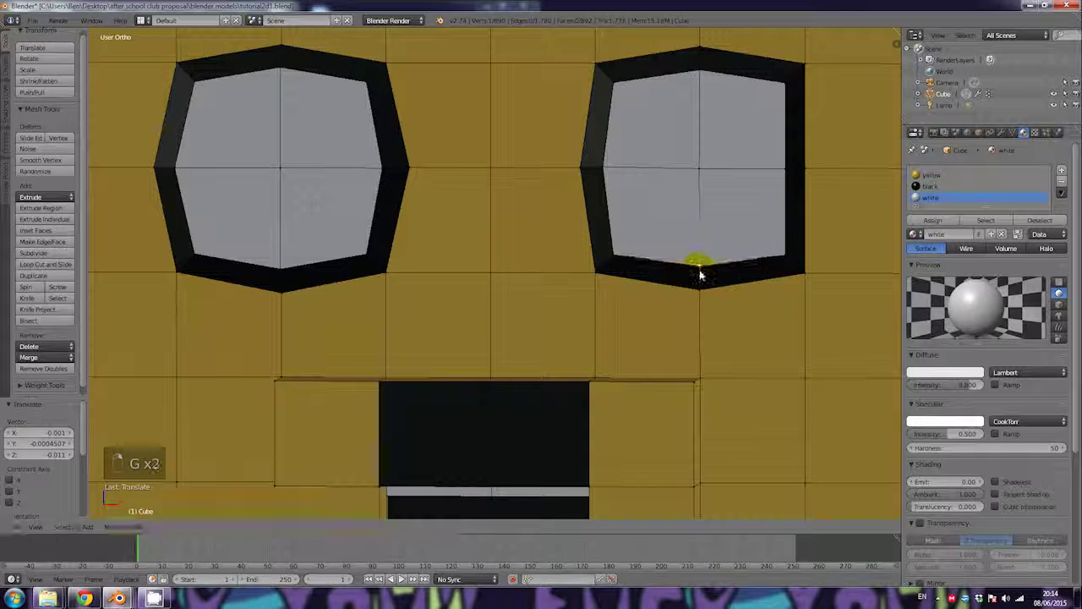
left_click(698, 273)
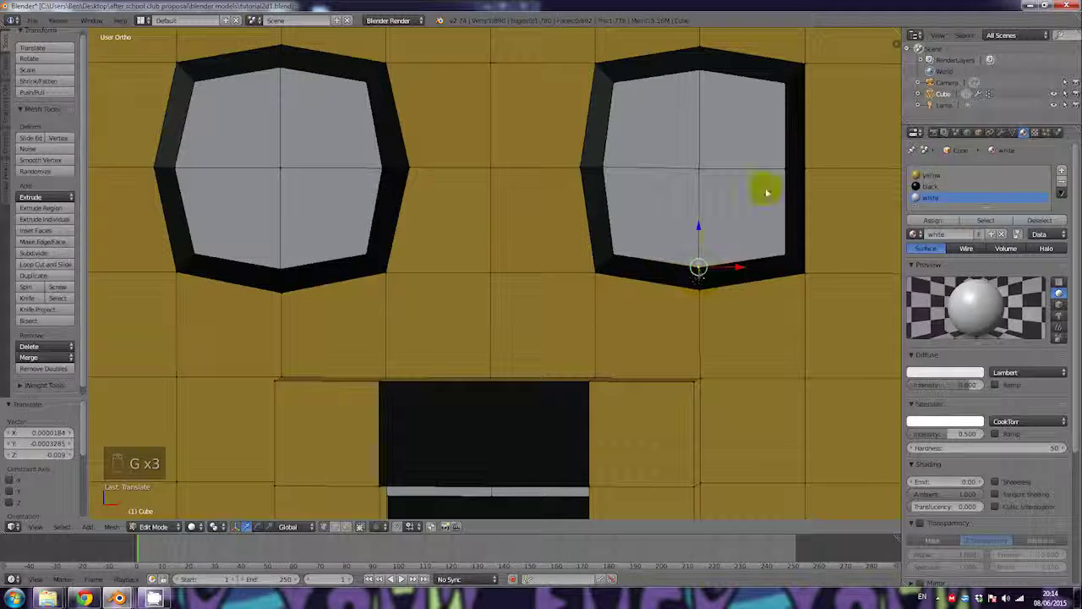
Step: Move the +X-side eye's +X-side middle vertices outward by about 0.038 on the outer border and 0.032 on the white area
right_click(810, 172)
key("g")
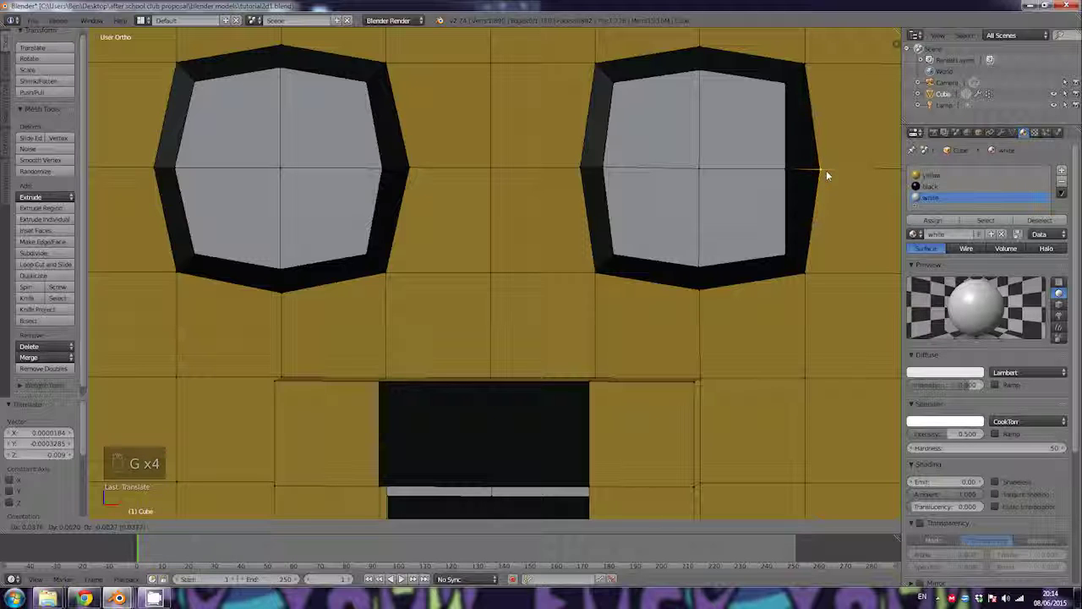
left_click(826, 171)
key("g")
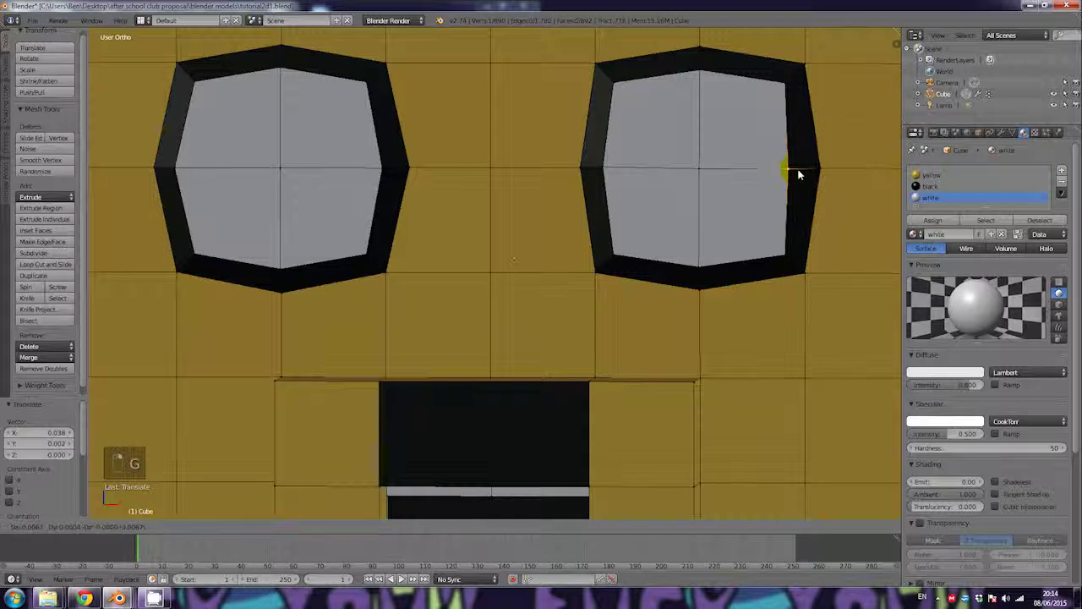
left_click(799, 170)
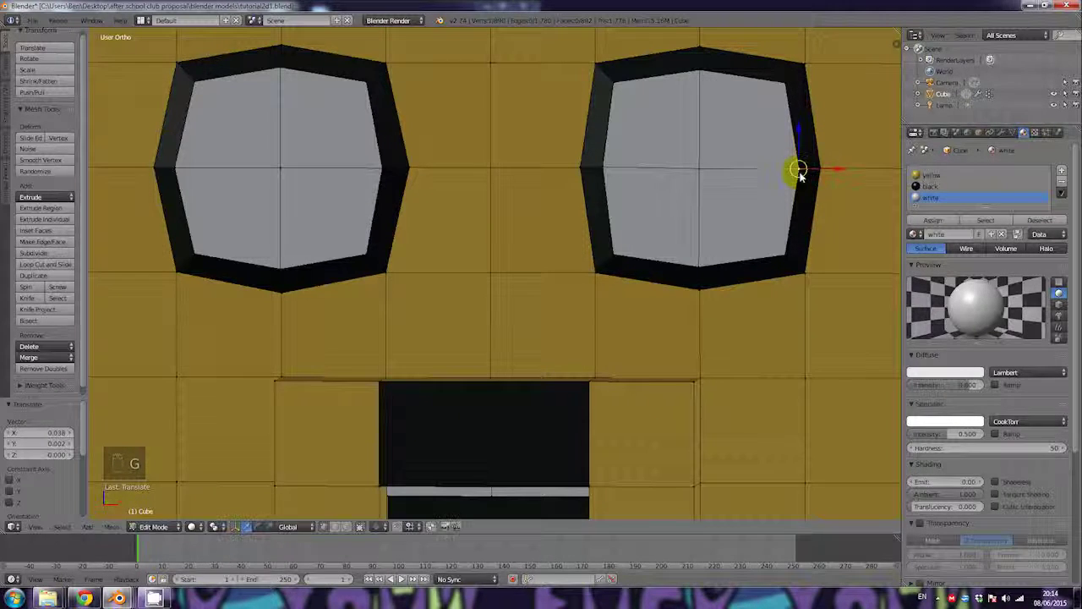
scroll(737, 180, "down", 3)
scroll(708, 269, "down", 4)
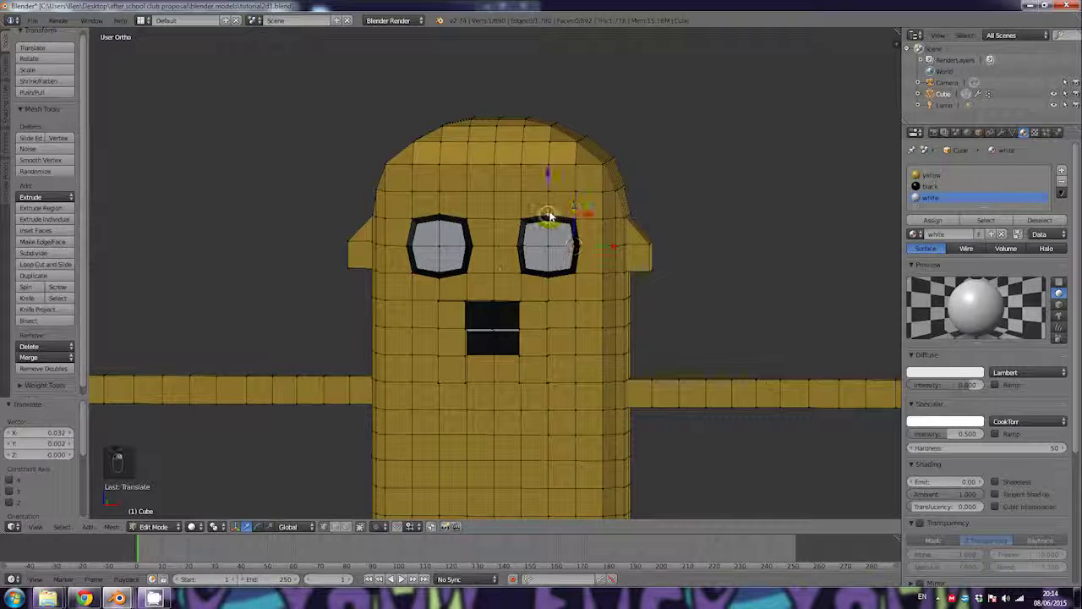
Step: Raise the top-middle vertex of the +X-side eye's outer black border by about 0.016
key("g")
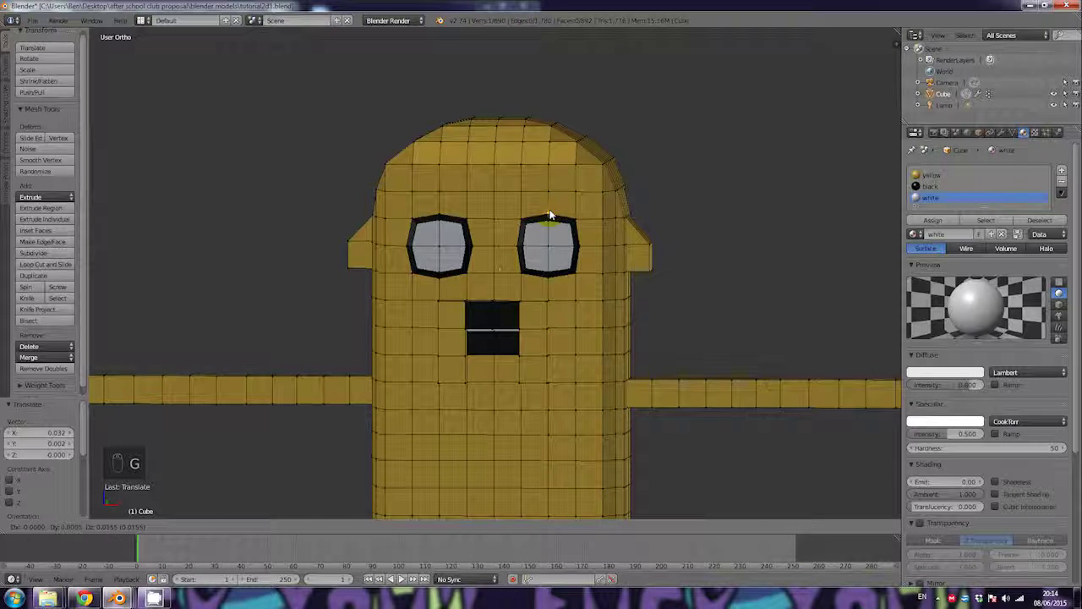
left_click(550, 217)
key("g")
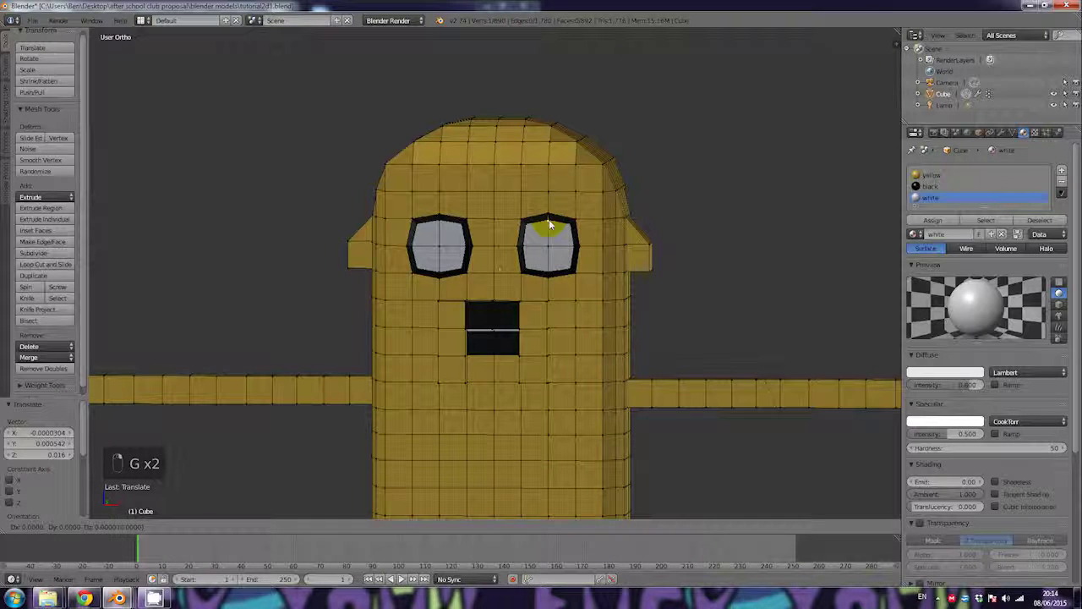
right_click(548, 217)
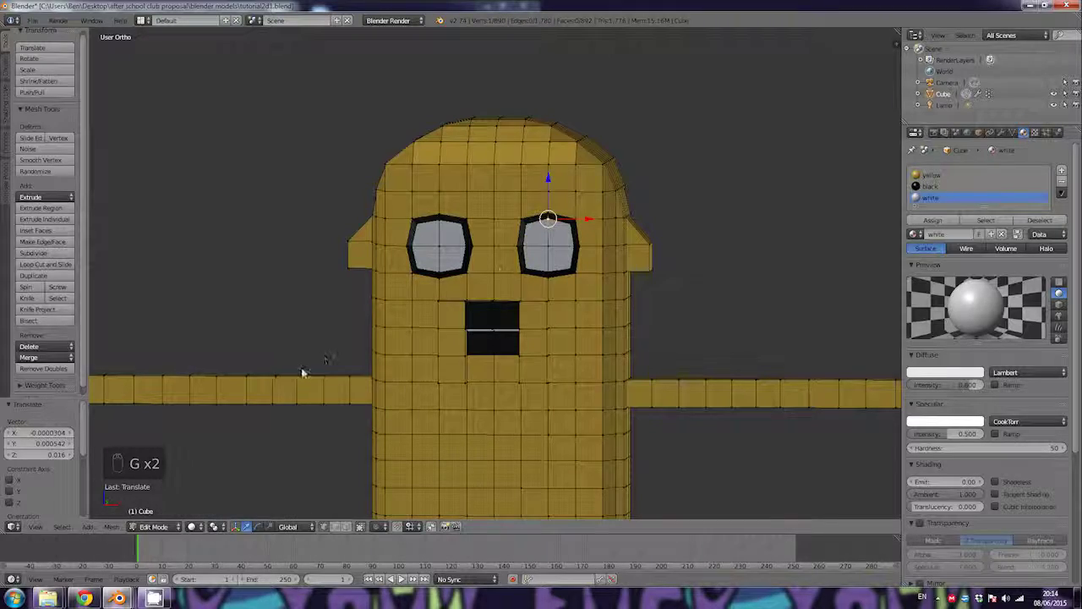
mouse_move(381, 312)
middle_mouse_down()
mouse_move(549, 292)
mouse_move(551, 326)
mouse_move(479, 316)
mouse_move(532, 283)
mouse_move(435, 269)
mouse_move(478, 283)
mouse_move(470, 297)
mouse_move(506, 290)
mouse_move(542, 302)
mouse_move(417, 305)
mouse_move(368, 274)
mouse_move(386, 301)
middle_mouse_up()
middle_click_drag(450, 317, 569, 340)
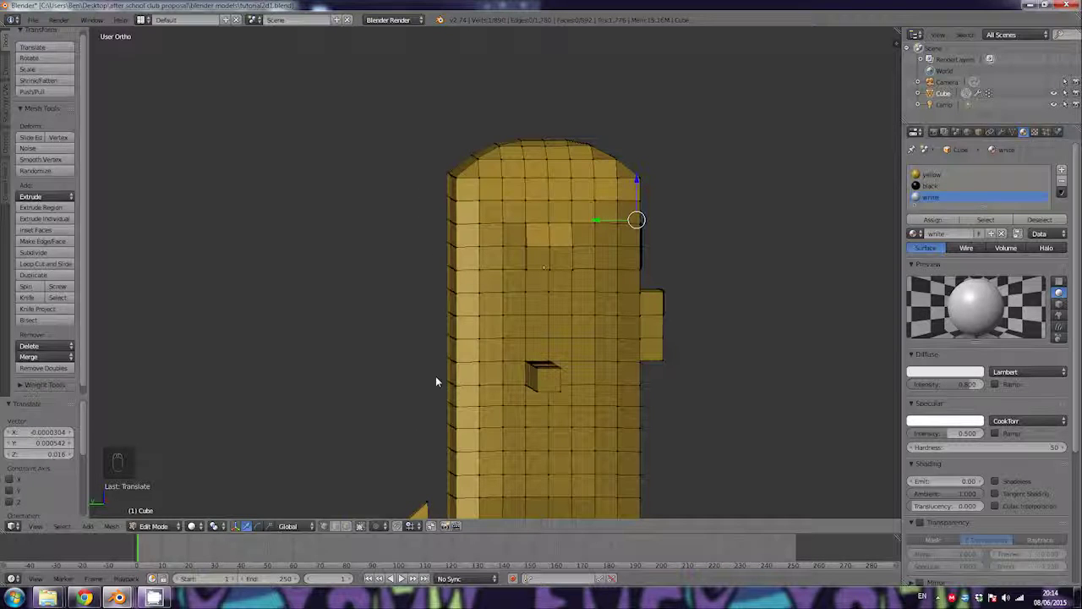
middle_click_drag(464, 277, 404, 215)
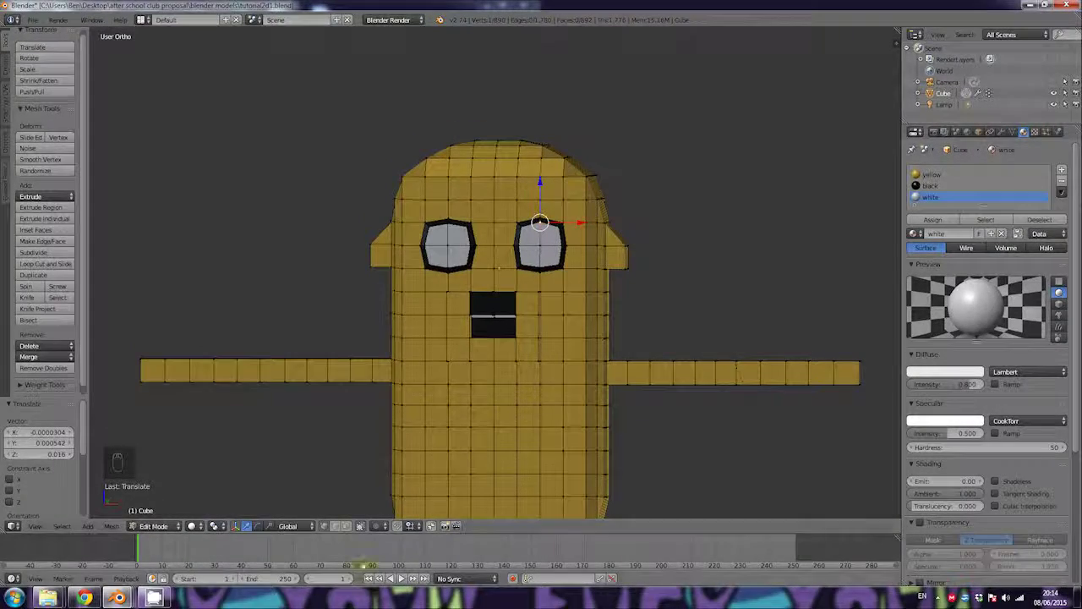
middle_click_drag(605, 389, 692, 295)
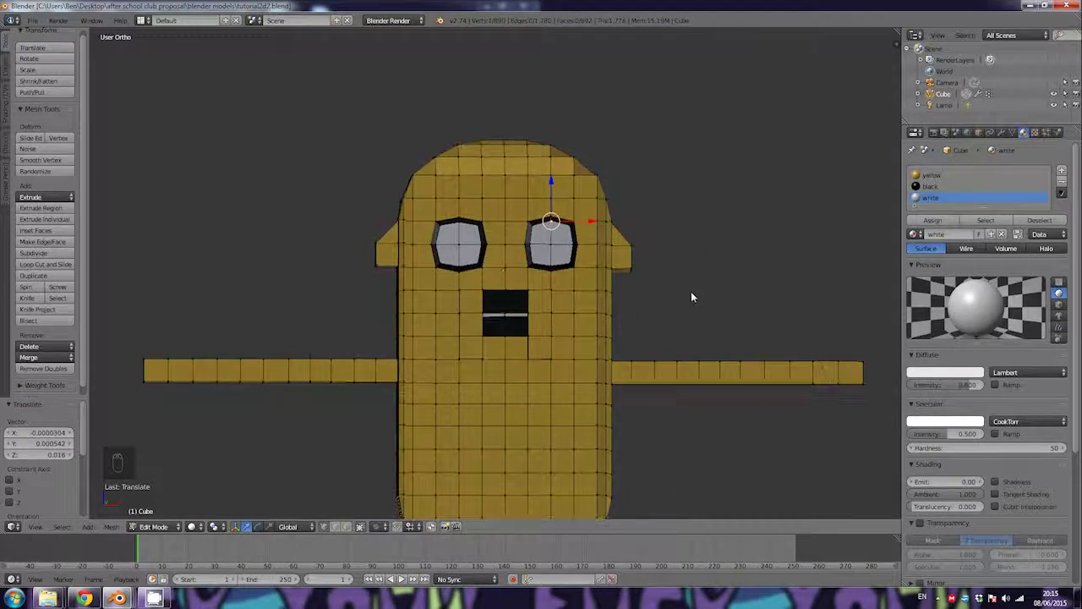
Step: Clear the selection, switch to face selection, and select the rectangular front area spanning the eyes, mouth and torso, adding the eyes' outer border faces
scroll(667, 364, "down", 1)
scroll(664, 381, "down", 1)
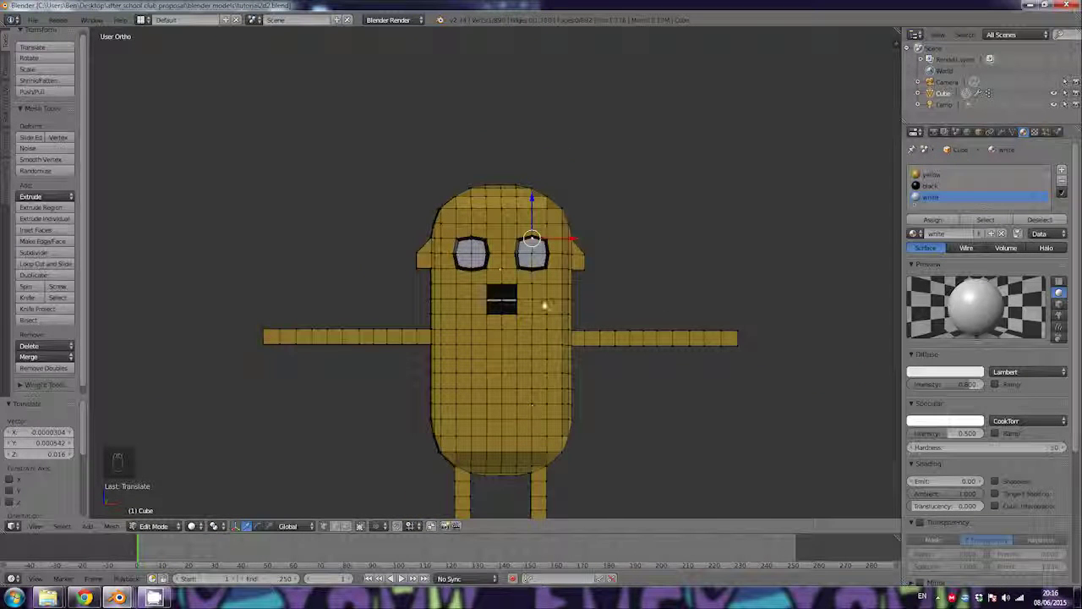
key("a")
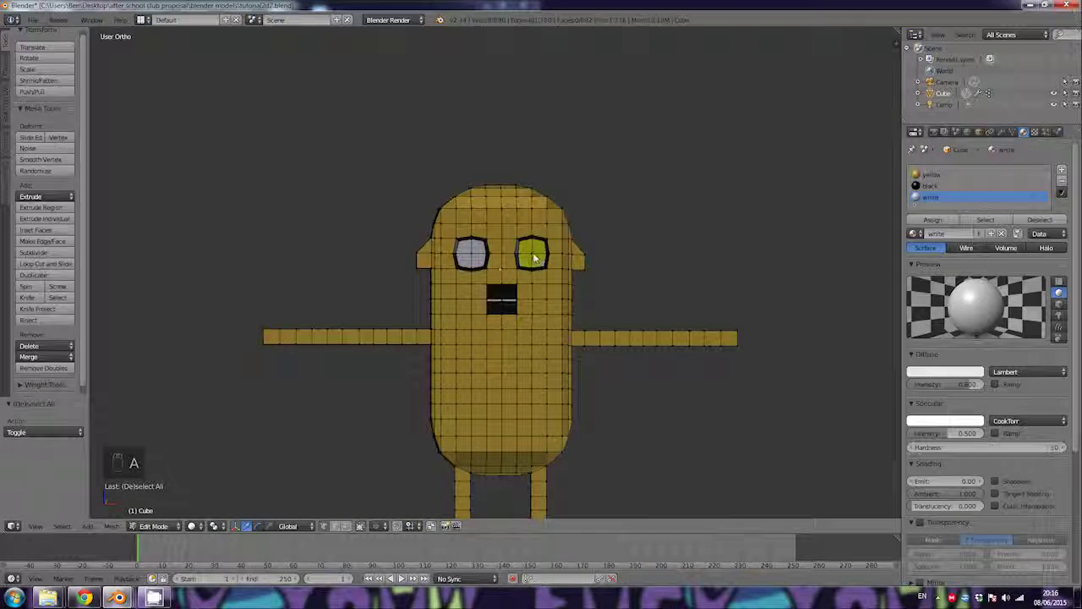
left_click(347, 527)
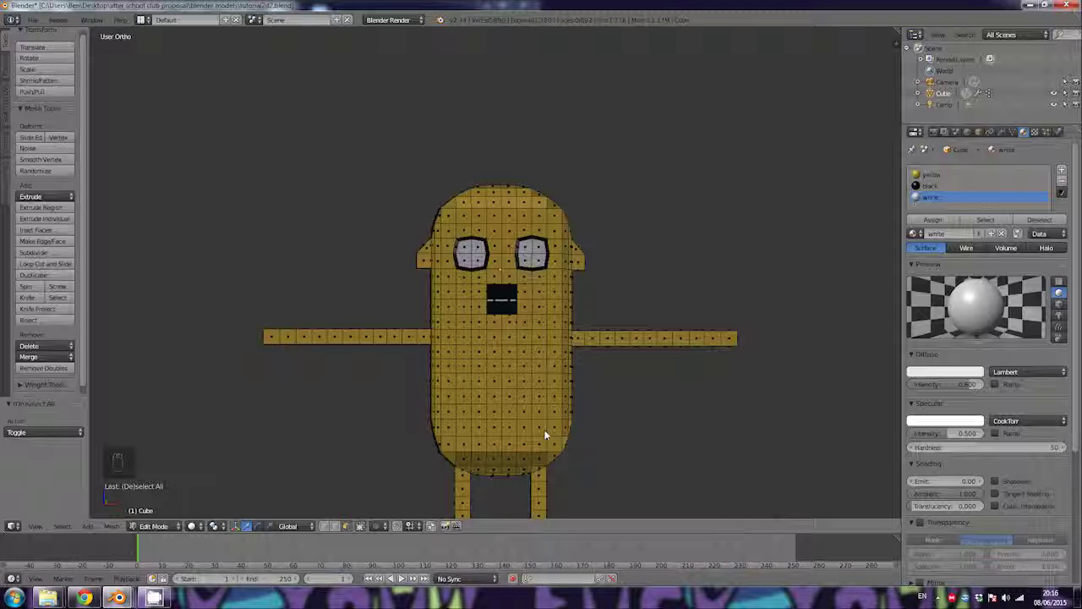
key("b")
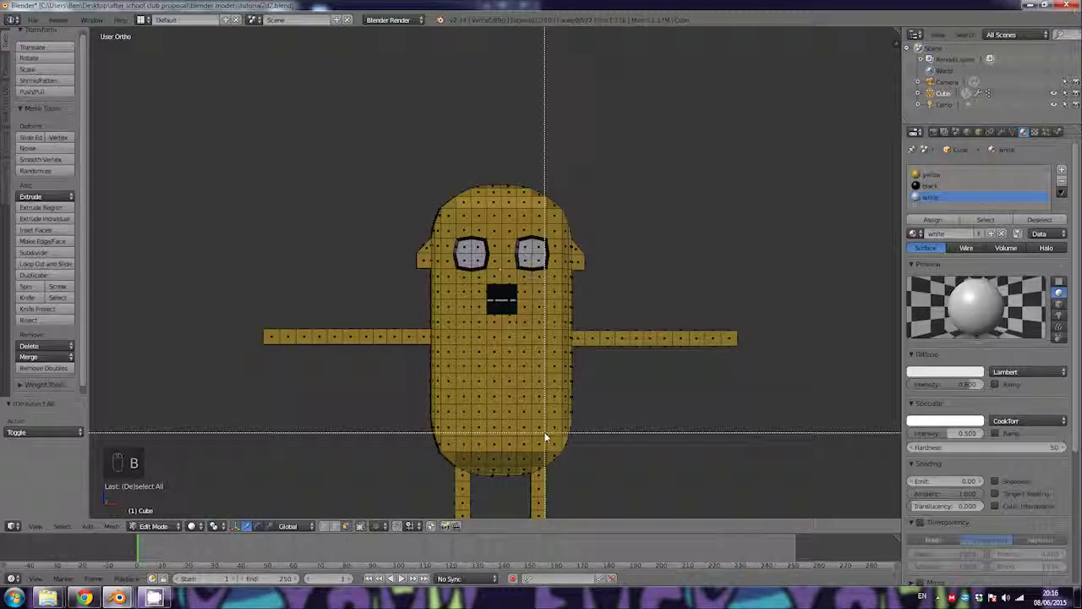
left_click_drag(546, 436, 461, 230)
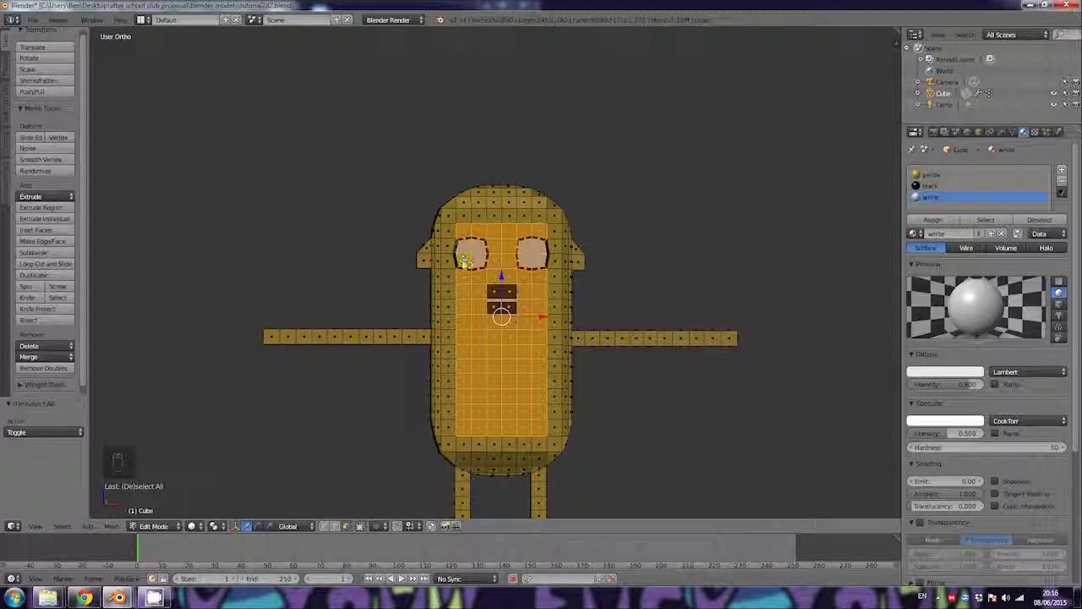
right_click(455, 252, "shift")
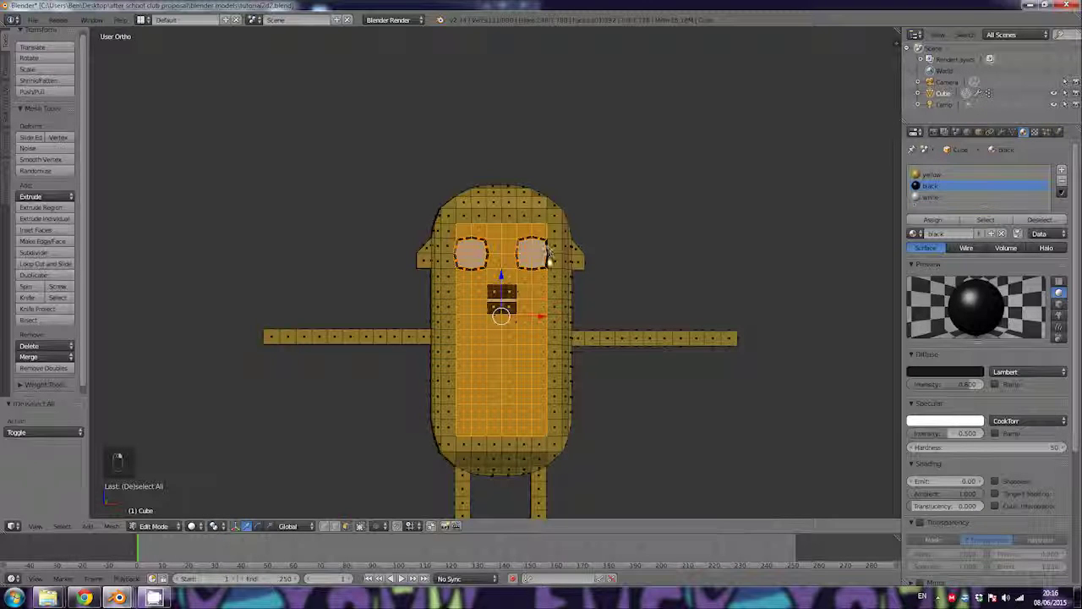
middle_click_drag(517, 317, 469, 314)
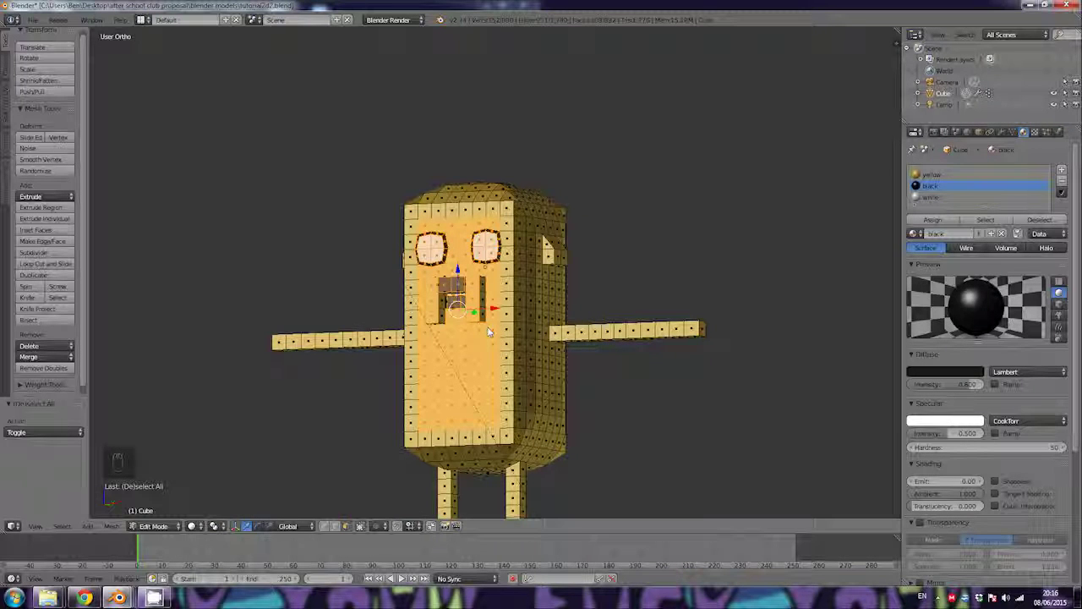
key("b")
middle_click_drag(427, 279, 423, 271)
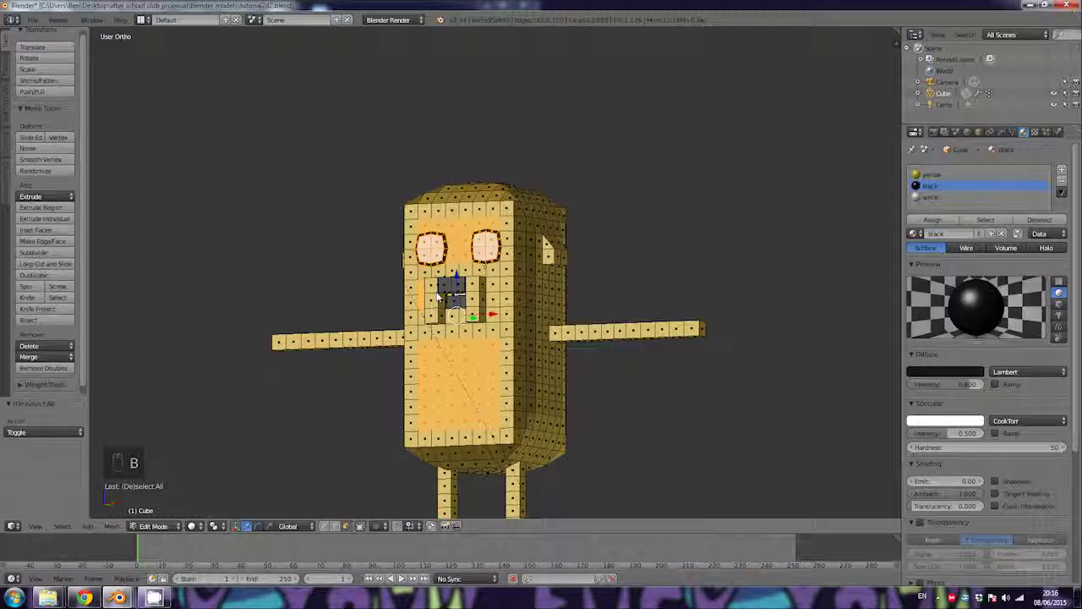
key("ctrl+z")
Step: Add the faces of the protruding mouth block, including its sides and underside, to the selected front area
key("b")
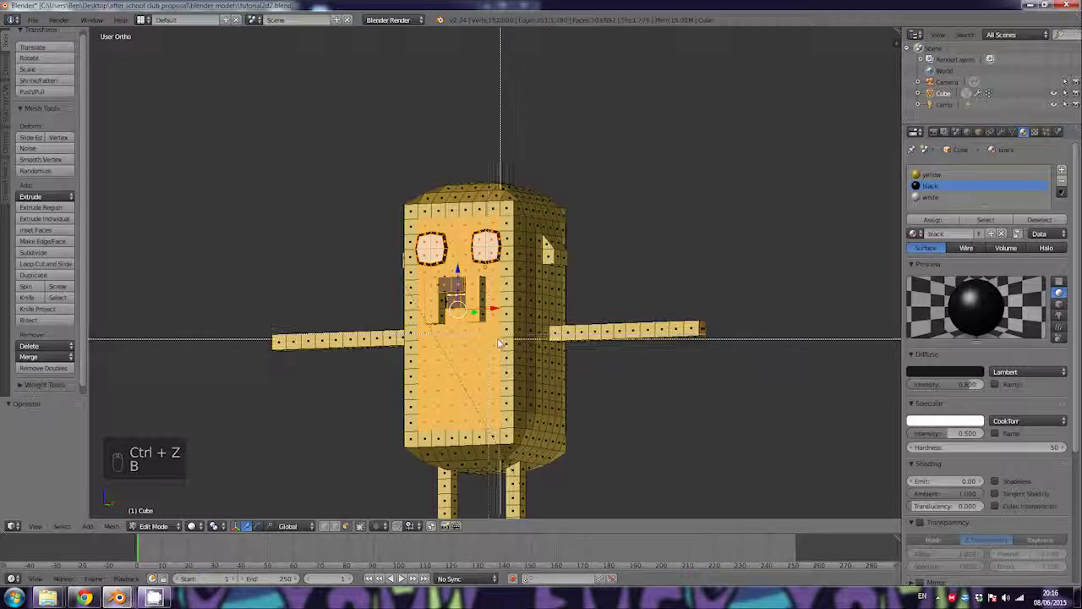
middle_click_drag(491, 338, 559, 331)
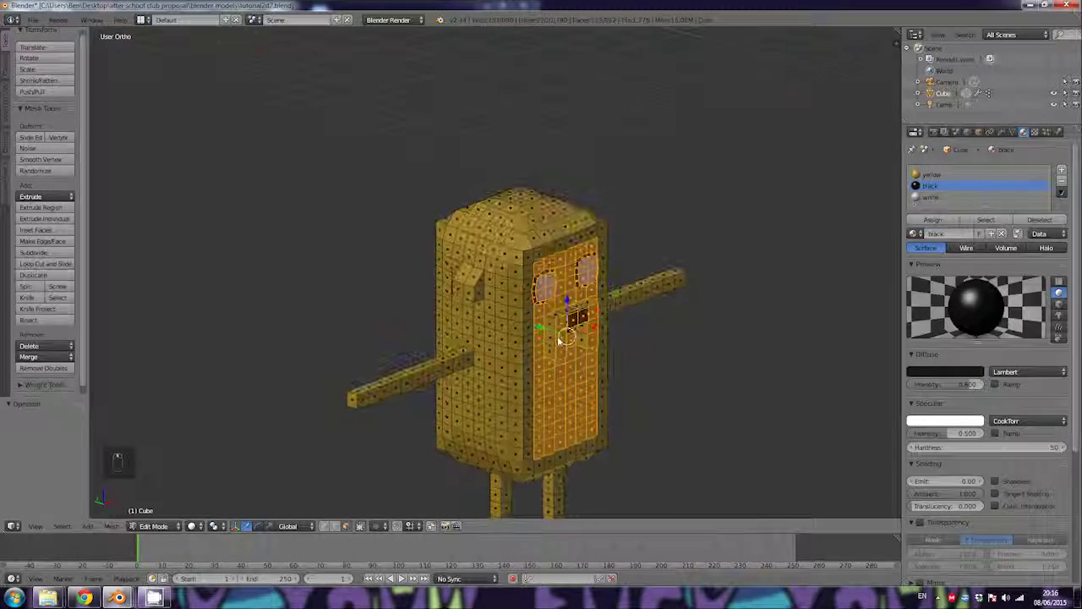
key("b")
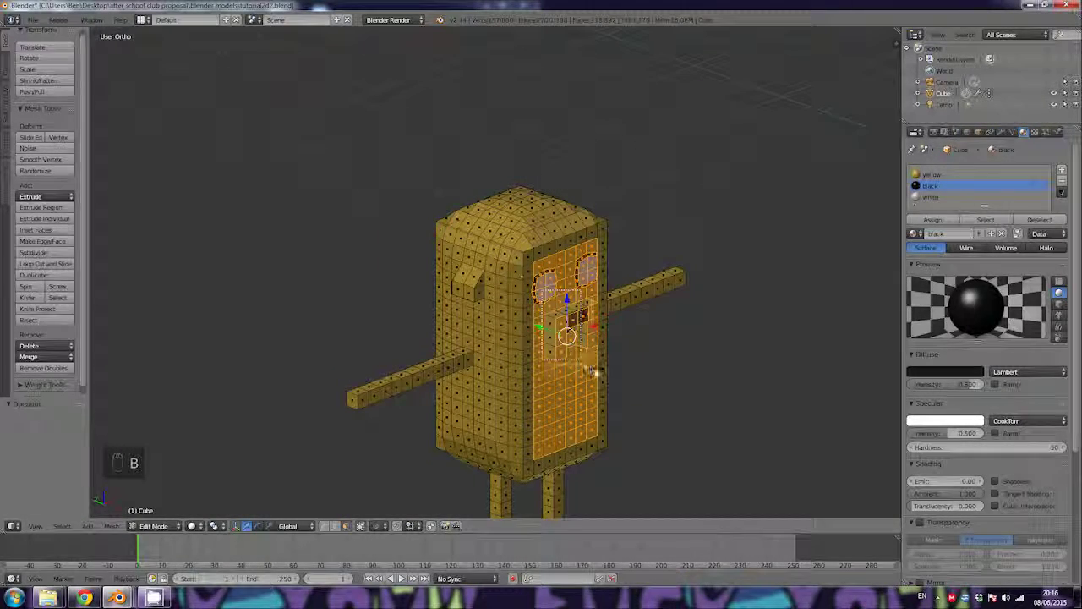
left_click_drag(597, 378, 599, 374)
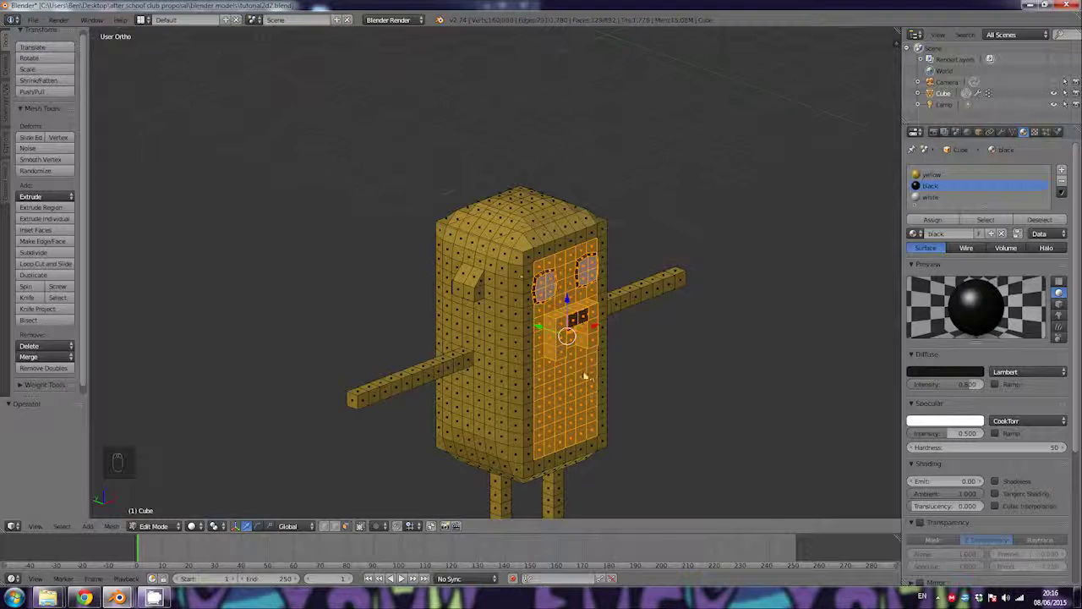
middle_click_drag(578, 331, 528, 258)
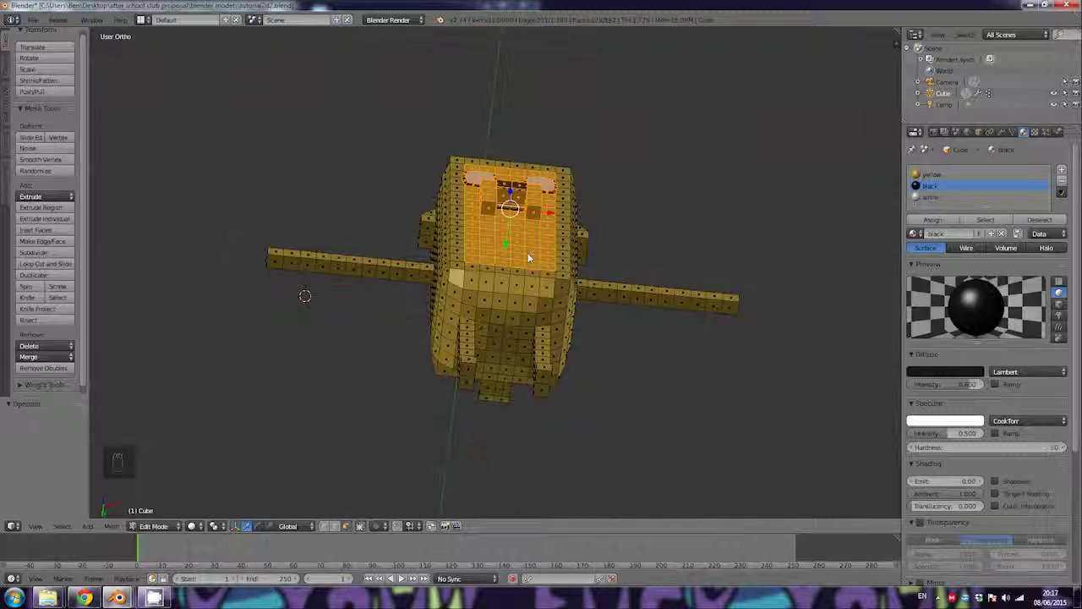
key("b")
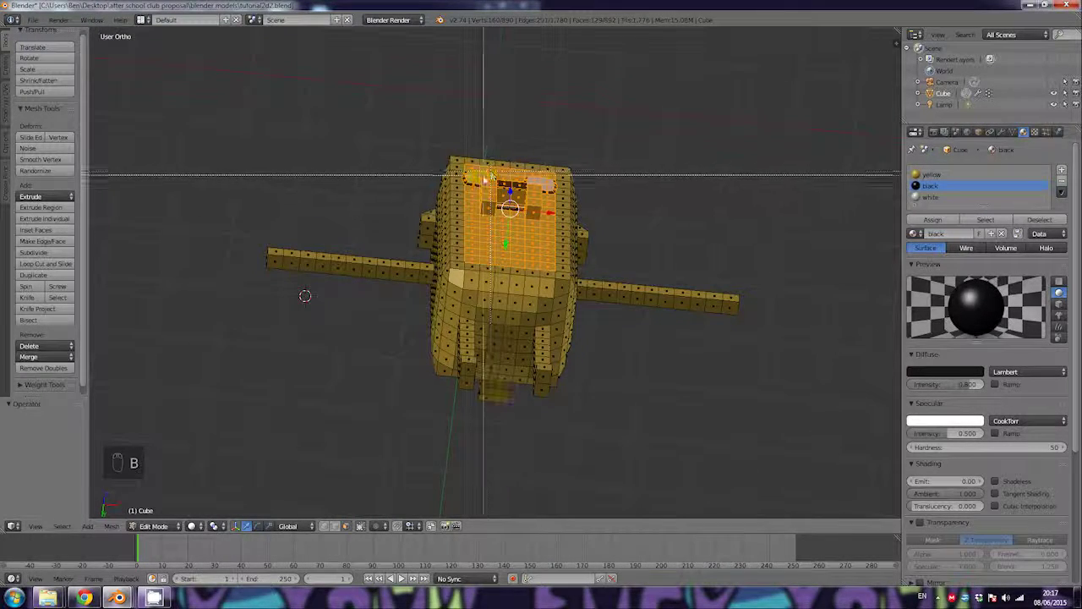
left_click_drag(478, 179, 537, 233)
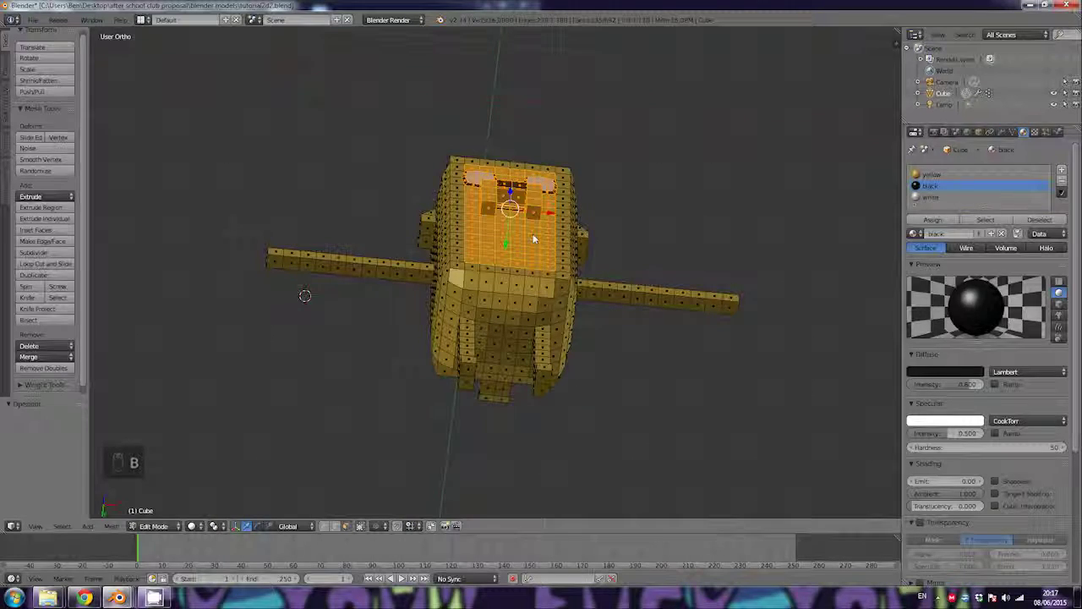
Step: Move the selected front area, including the eyes and mouth block, outward by 0.089 along negative Y only
middle_click_drag(533, 240, 497, 338)
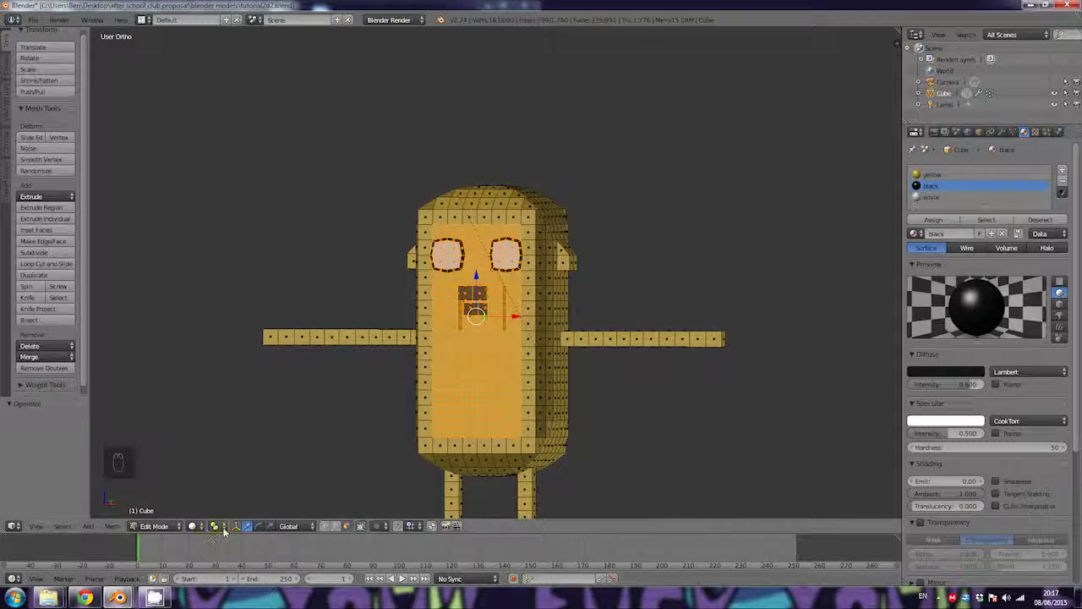
middle_click_drag(427, 450, 558, 386)
middle_click_drag(533, 342, 533, 309, "ctrl")
scroll(534, 313, "up", 4)
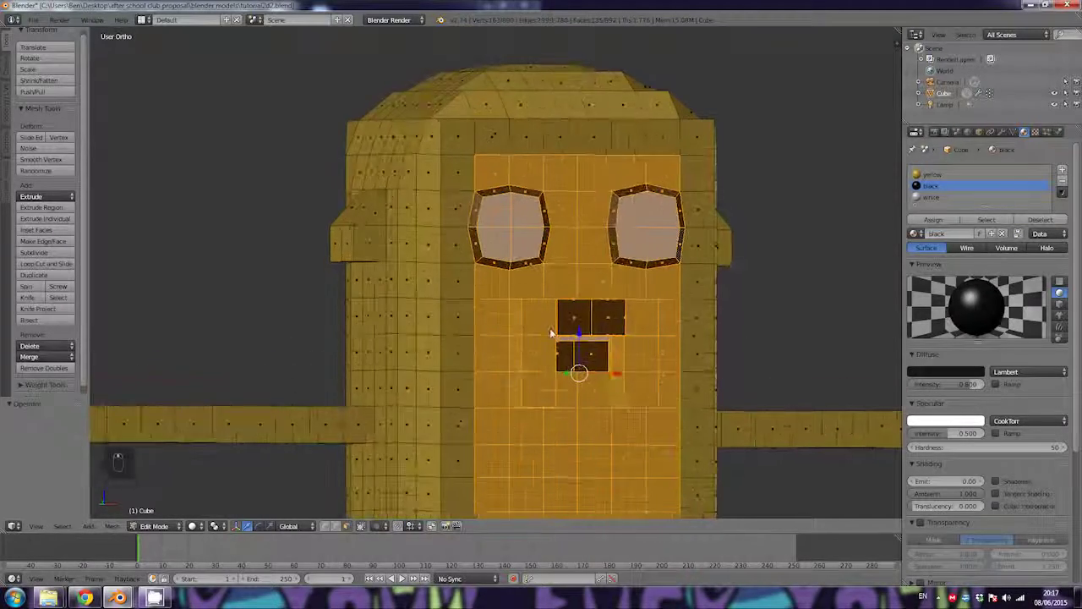
middle_click_drag(569, 353, 756, 392)
scroll(756, 396, "down", 5)
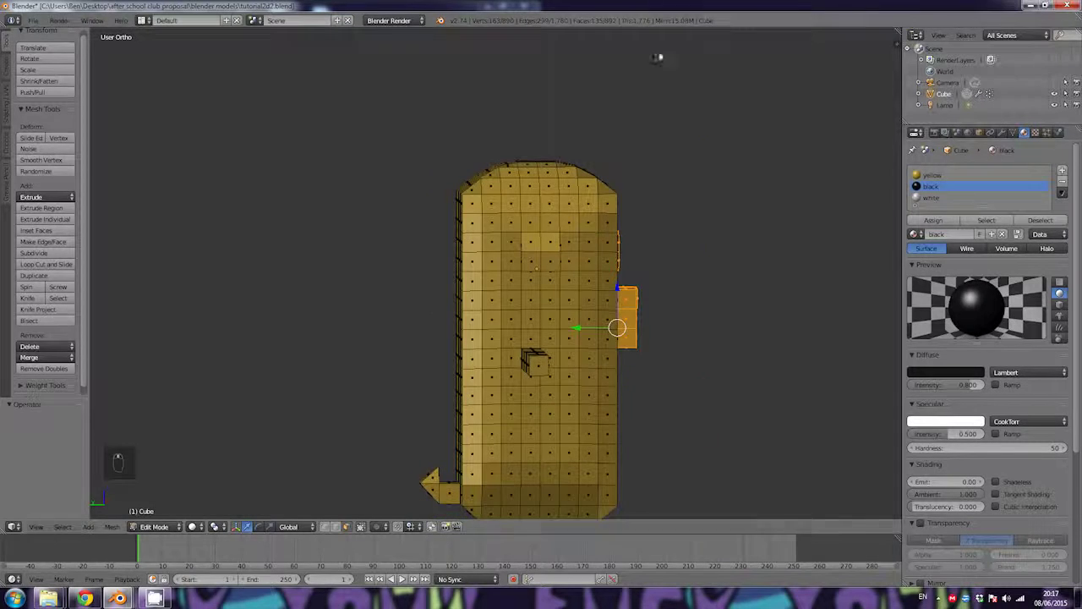
mouse_move(669, 161)
middle_mouse_down()
mouse_move(661, 201)
mouse_move(658, 174)
middle_mouse_up()
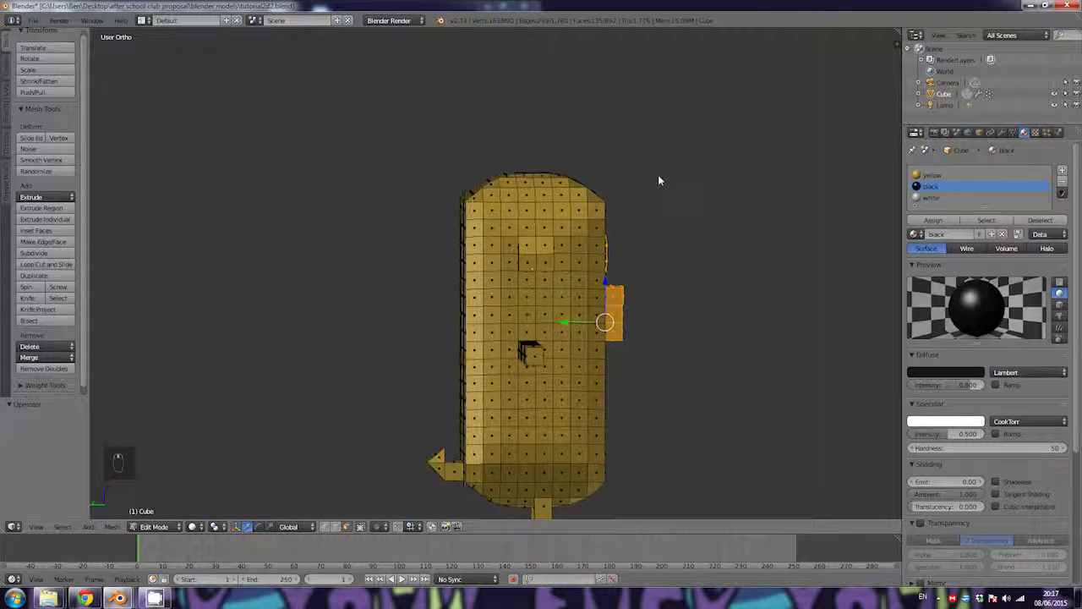
key("g")
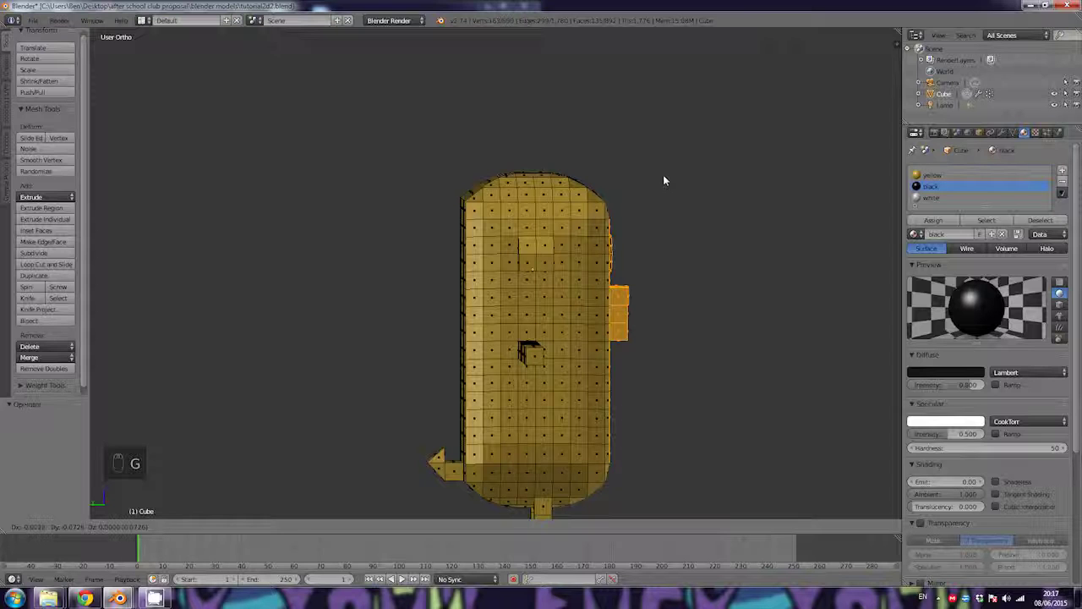
key("x")
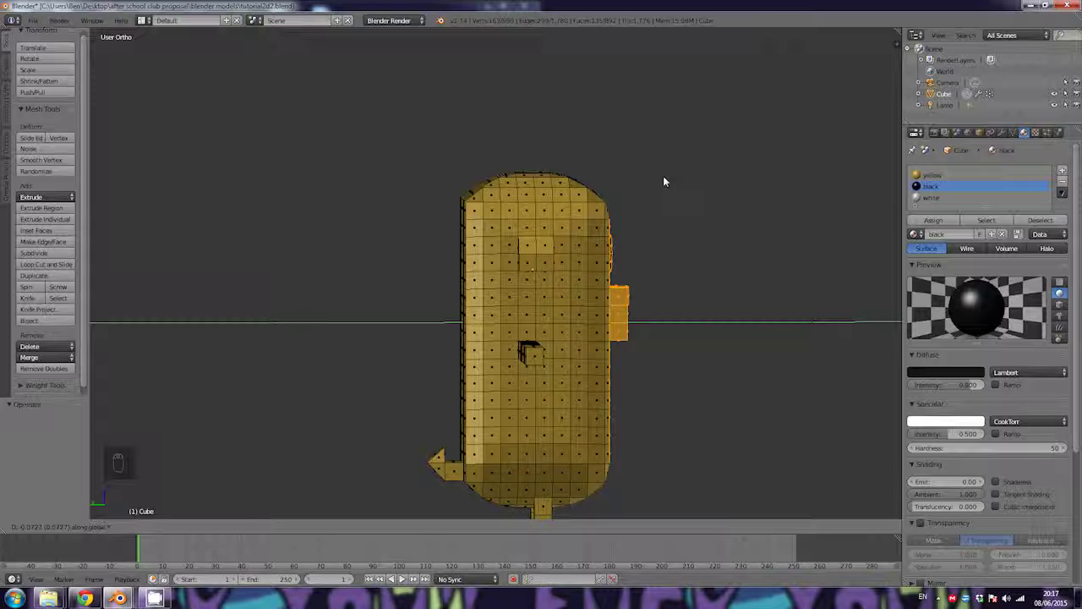
left_click(665, 181)
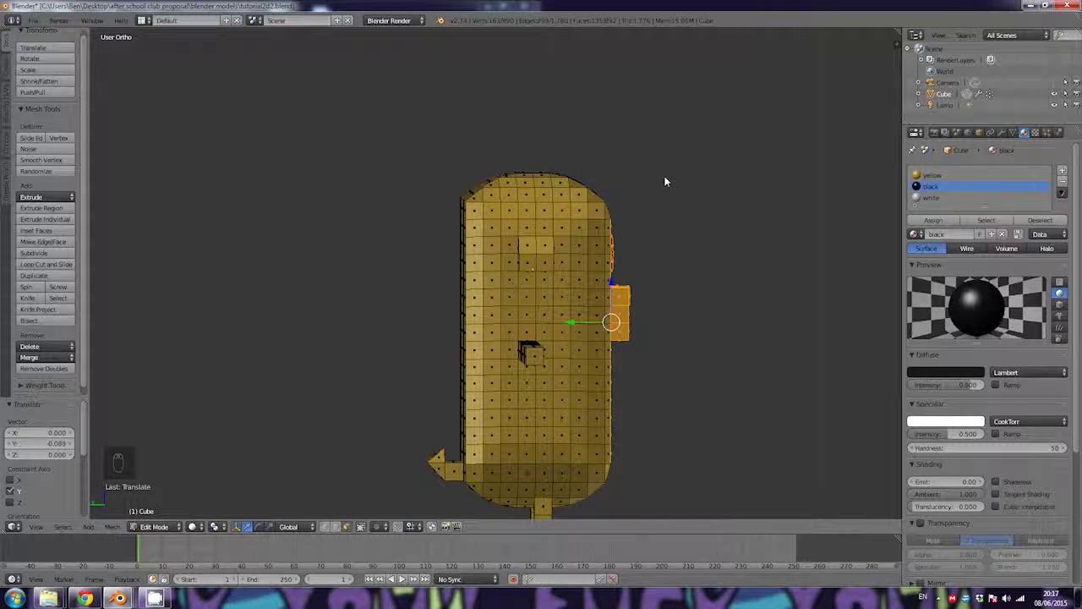
Step: Shrink the front selection by deselecting its outermost face column on each side and its top and bottom face rows
middle_click_drag(666, 179, 531, 184)
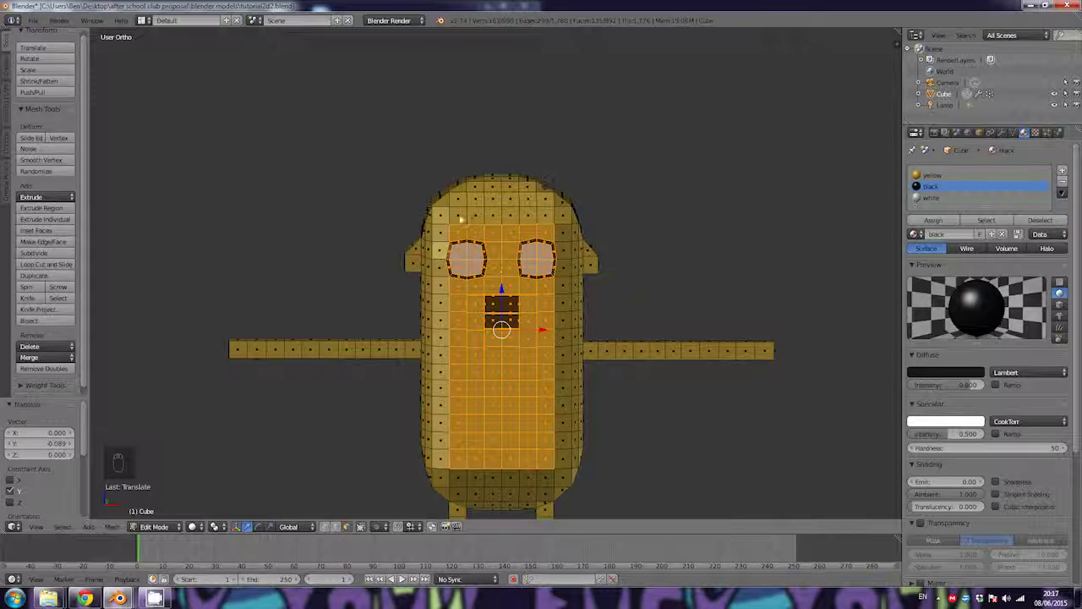
key("b")
left_click_drag(423, 205, 462, 483)
key("b")
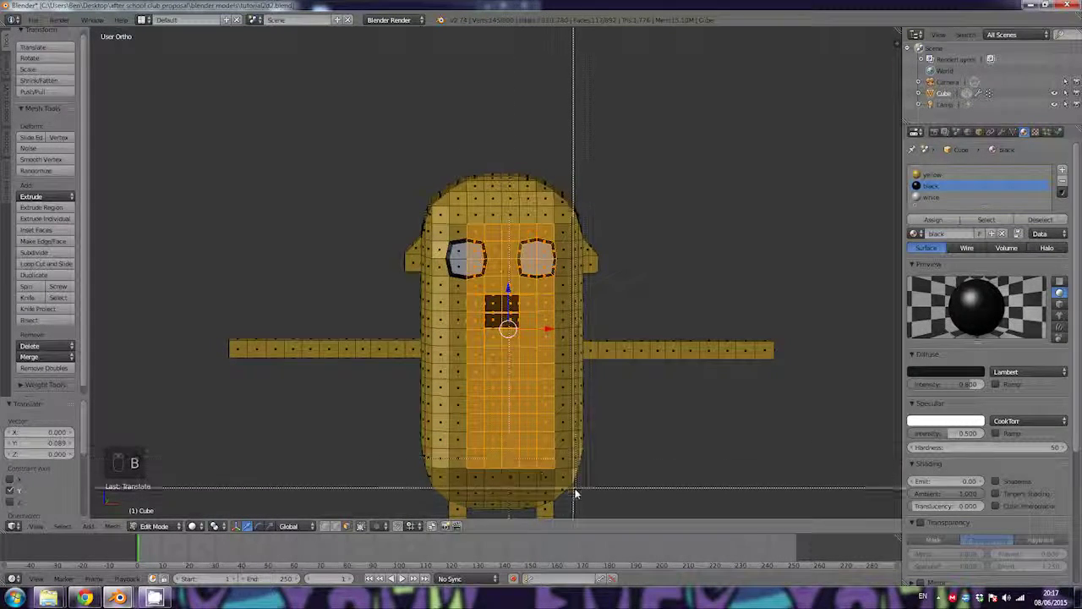
left_click_drag(576, 488, 435, 456)
middle_click_drag(435, 458, 434, 459)
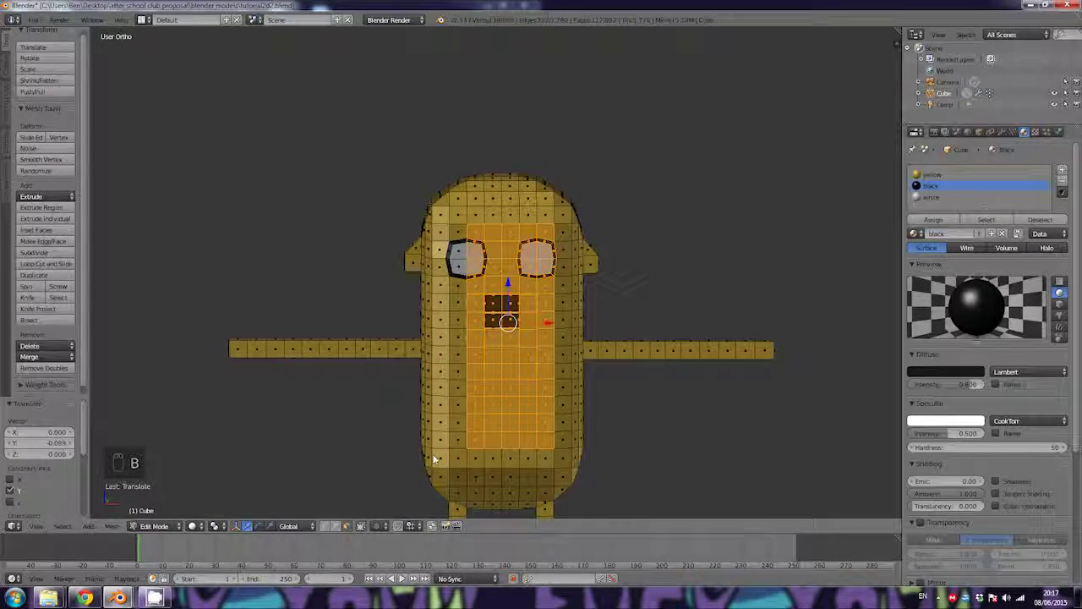
key("b")
middle_click_drag(561, 481, 544, 214)
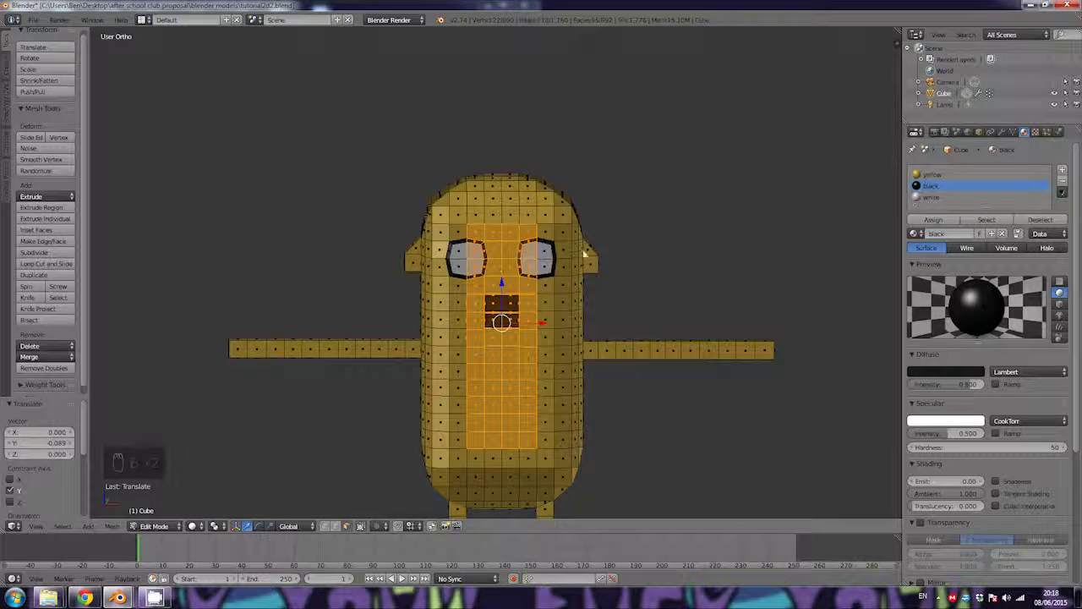
key("b")
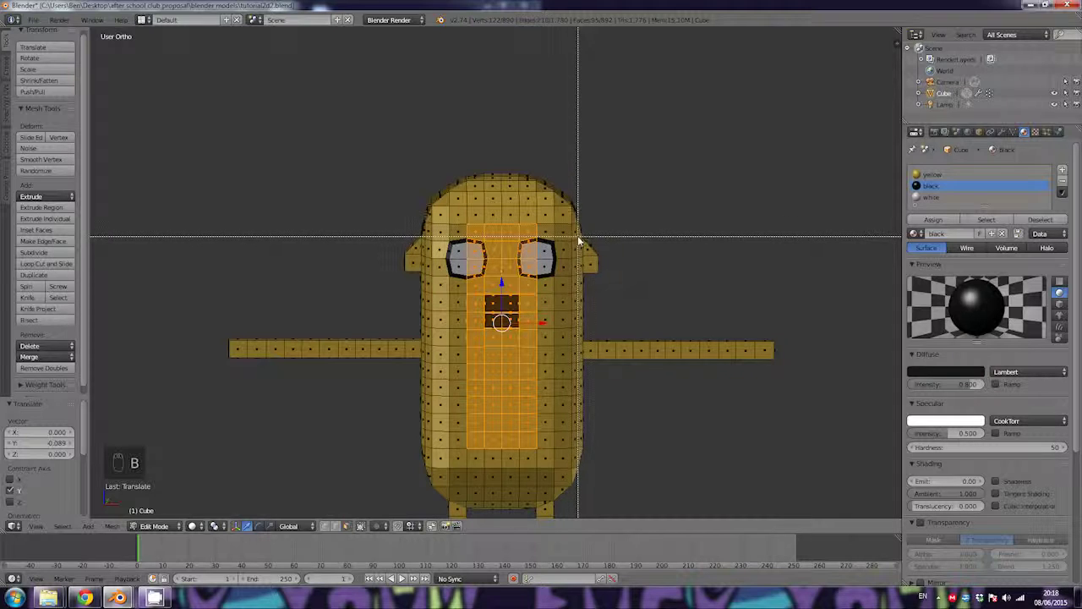
middle_click_drag(579, 238, 464, 216)
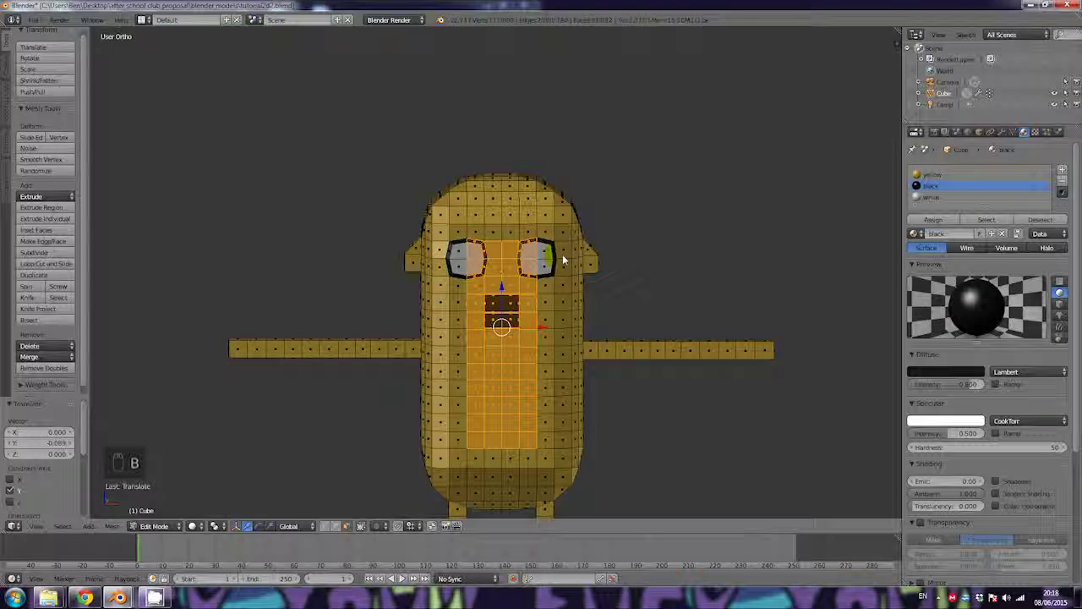
Step: Move the narrowed front selection further outward by about 0.040 along negative Y
middle_click_drag(590, 268, 709, 259)
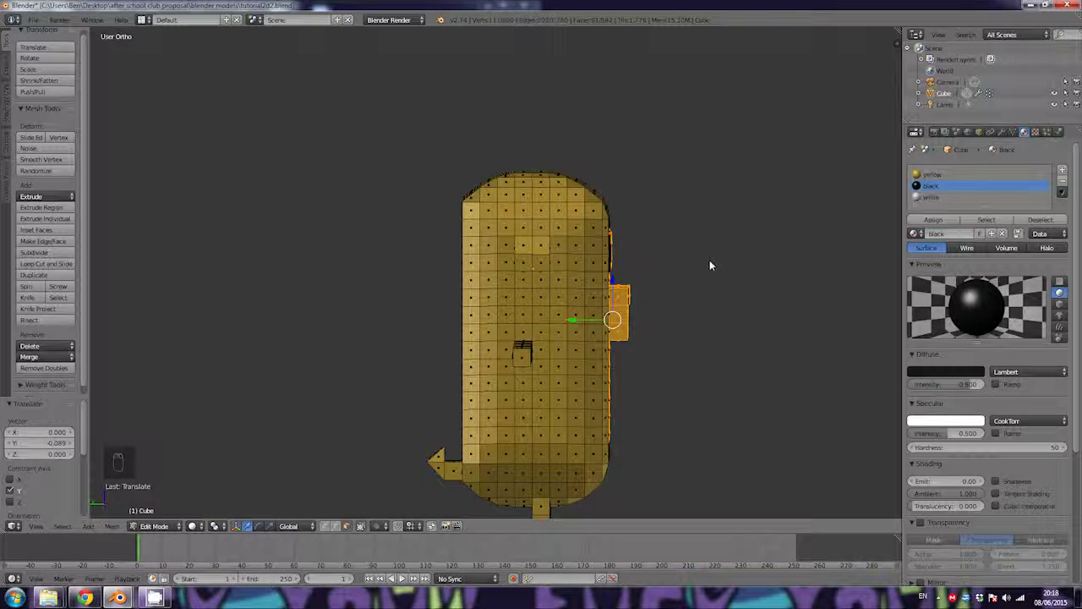
key("g")
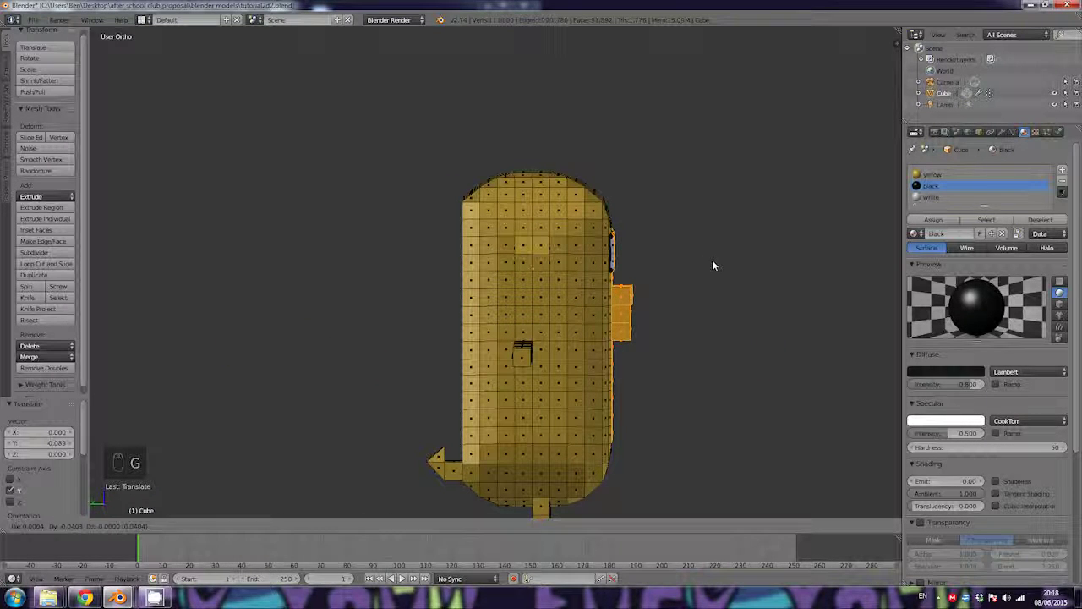
left_click(711, 265)
Step: Select the rectangular area of faces on the character's back, from the row around the tail's base up to below the head's curve
middle_click_drag(712, 265, 803, 290)
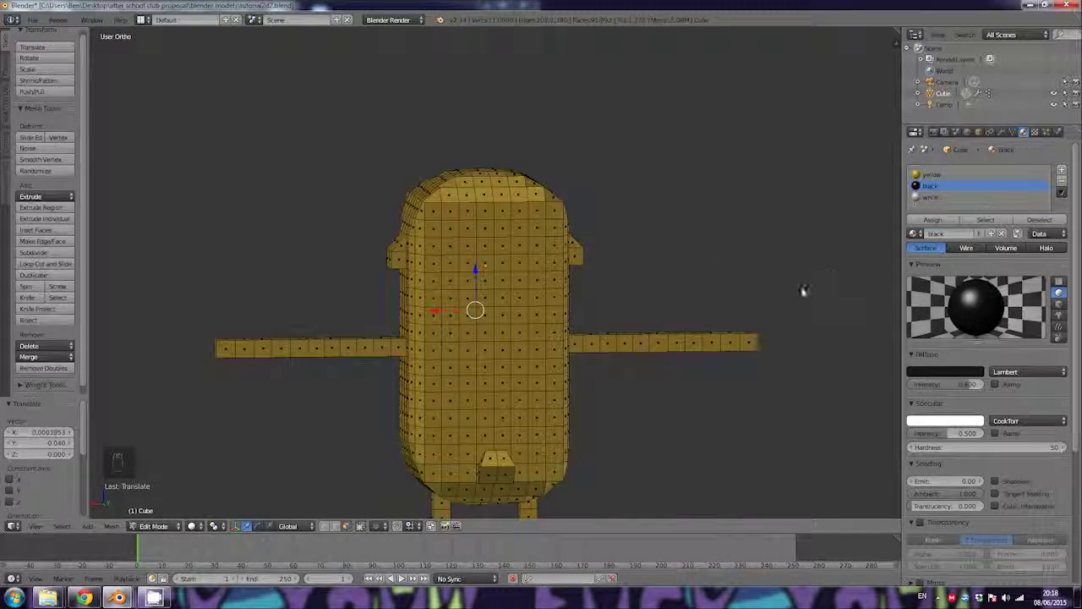
right_click(539, 455)
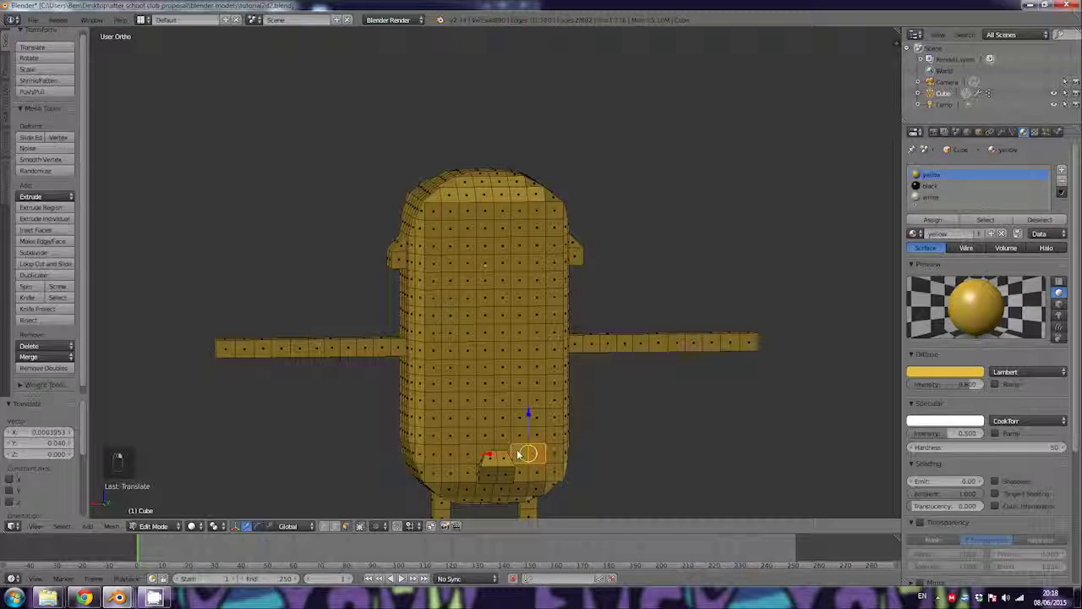
right_click(500, 451)
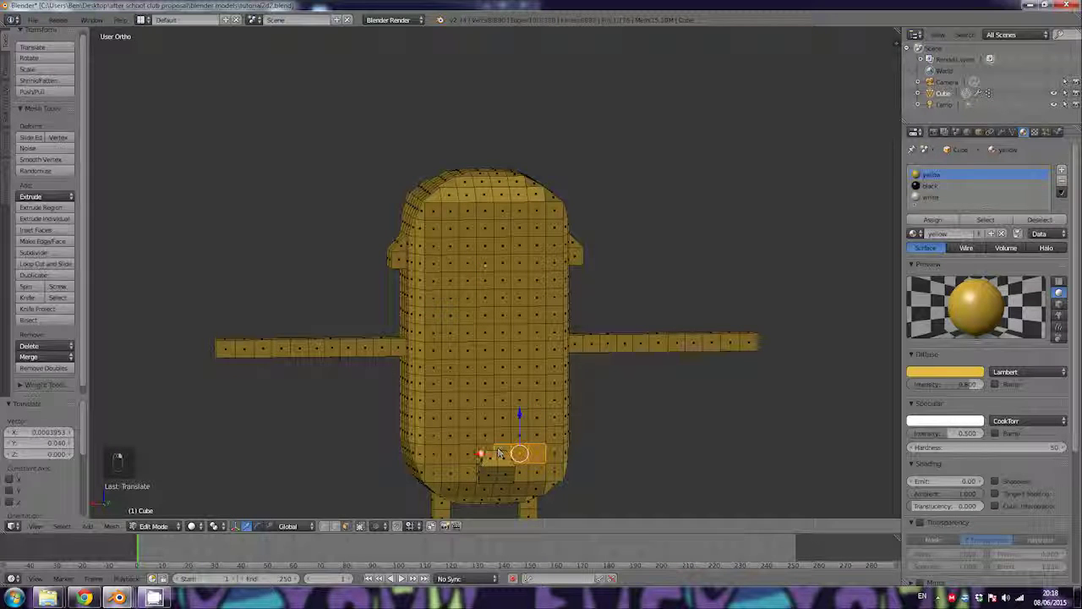
middle_click_drag(498, 452, 584, 403)
right_click(484, 453, "shift")
right_click(470, 453, "shift")
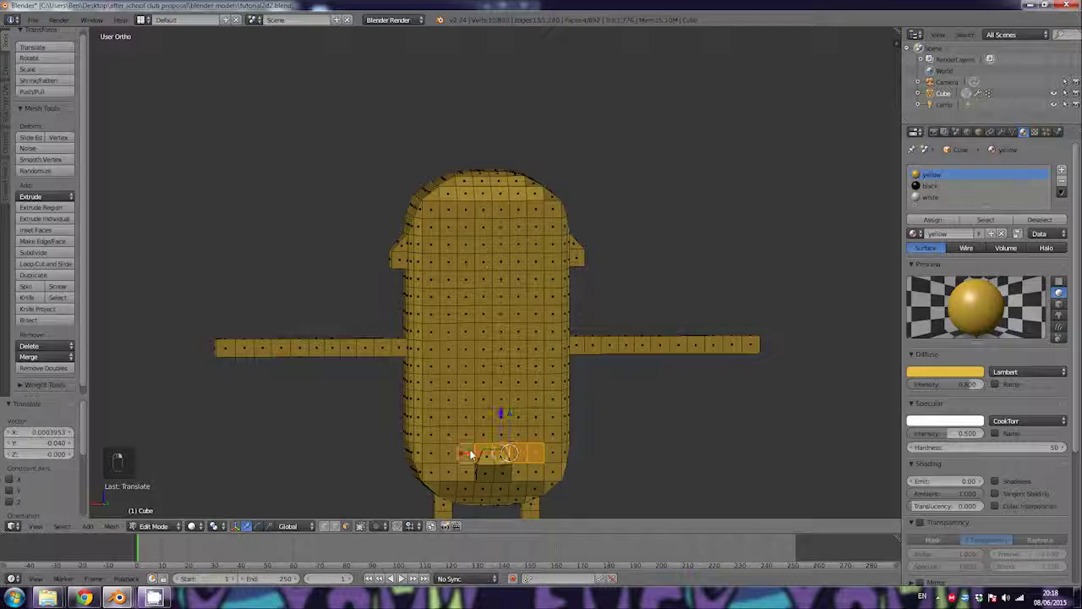
right_click(449, 454, "shift")
key("b")
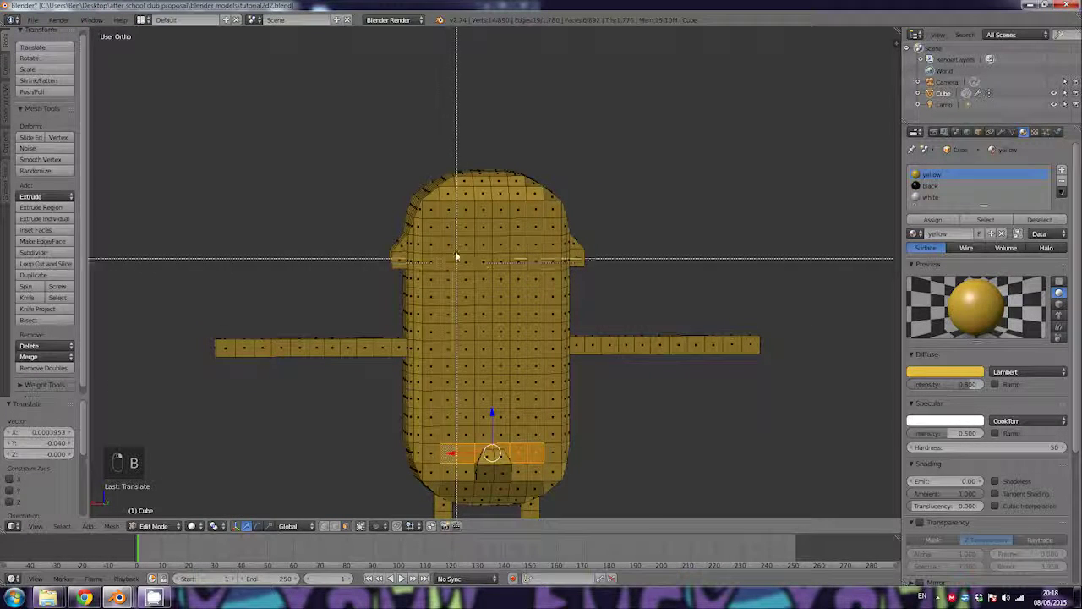
left_click_drag(447, 225, 539, 446)
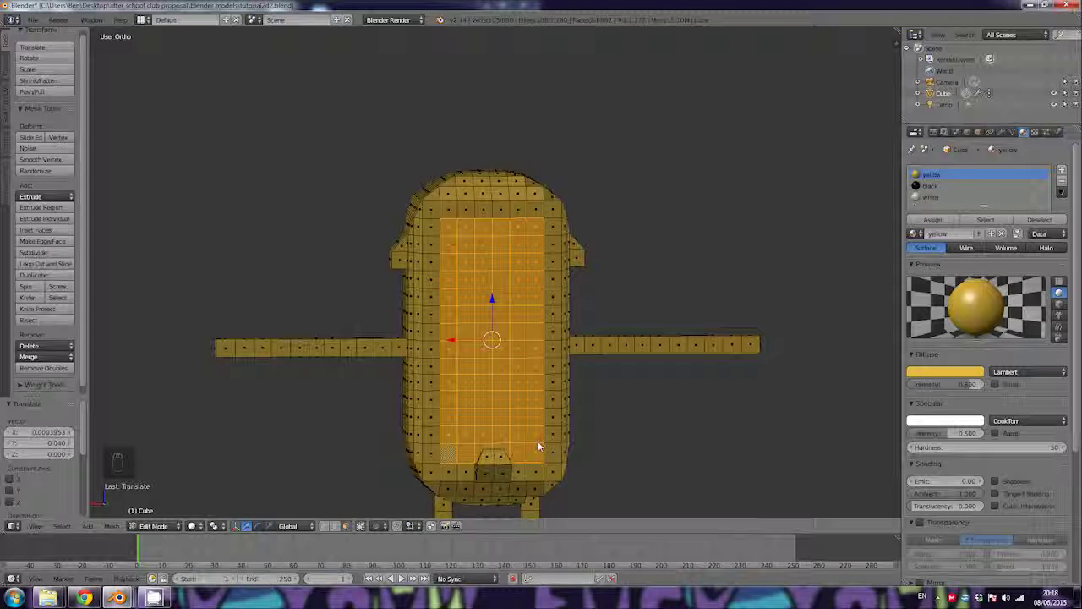
Step: Move the selected back area outward by about 0.081 in Y and 0.008 in Z
middle_click_drag(542, 432, 406, 435)
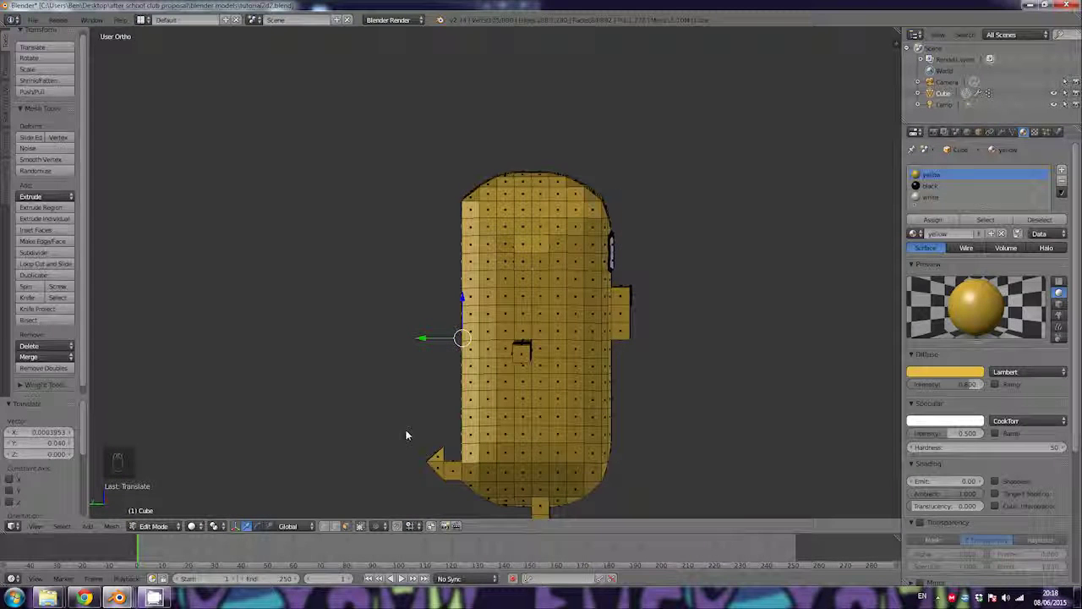
key("g")
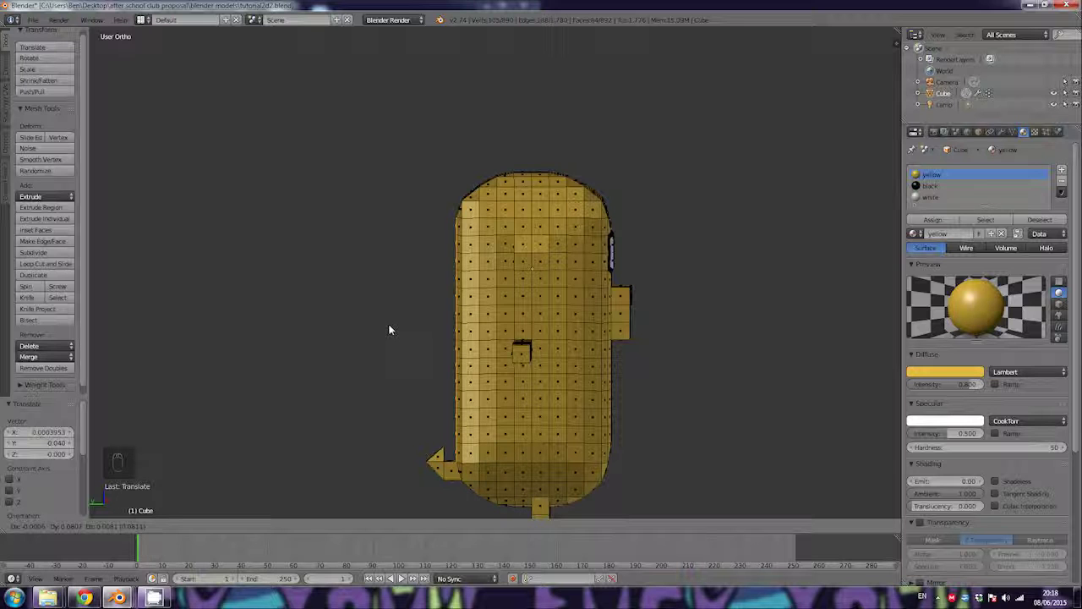
left_click(389, 330)
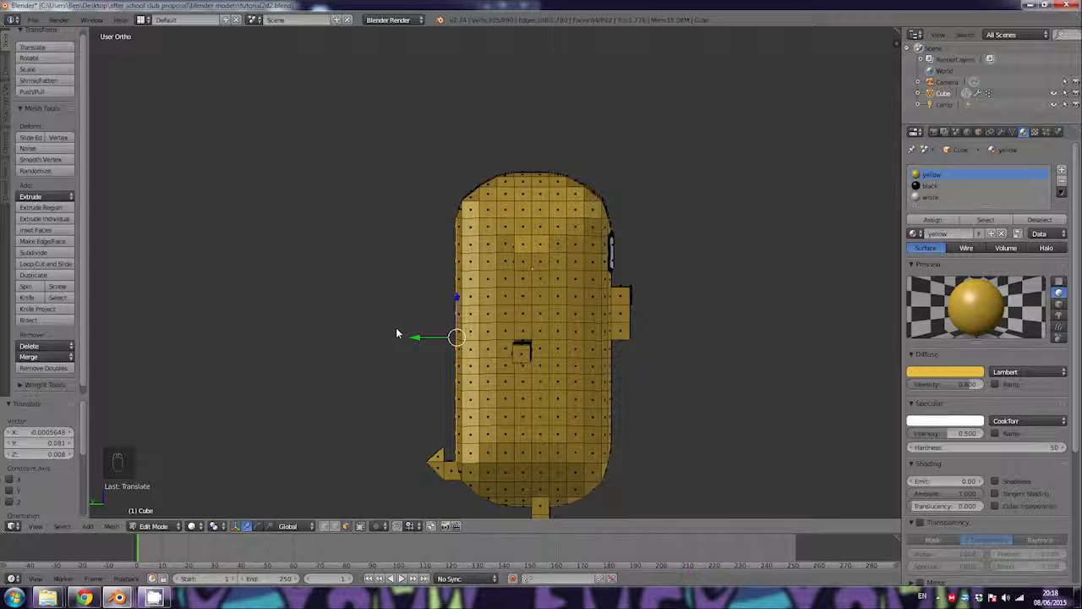
Step: Deselect the back selection's outermost face column on the positive X side and its bottom face row above the tail
mouse_move(397, 333)
middle_mouse_down()
mouse_move(498, 329)
mouse_move(464, 246)
middle_mouse_up()
key("b")
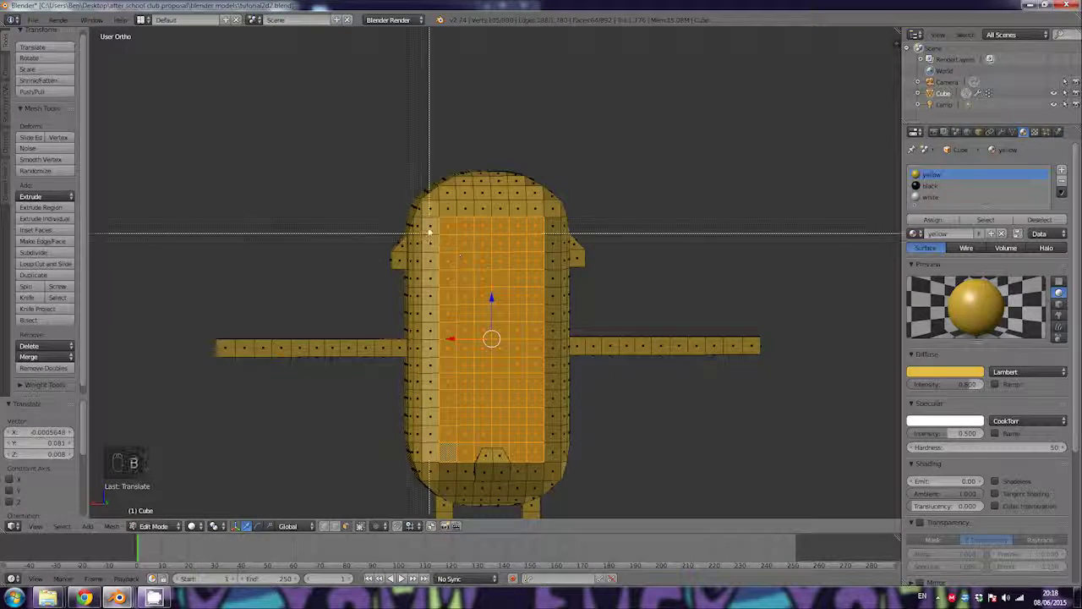
left_click_drag(450, 357, 451, 471)
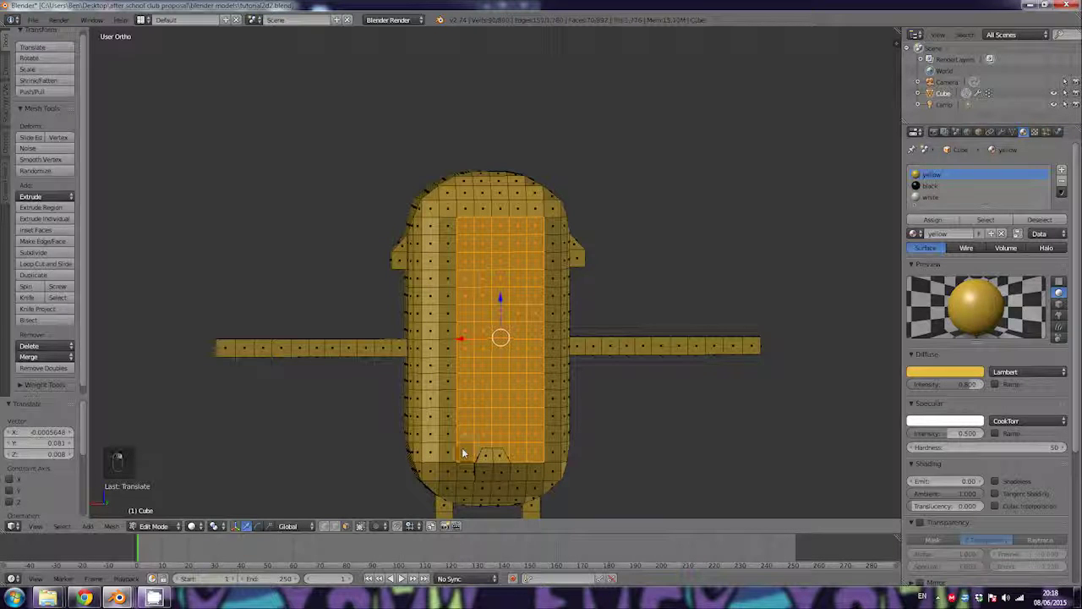
right_click(480, 451, "shift")
right_click(503, 450, "shift")
right_click(520, 452, "shift")
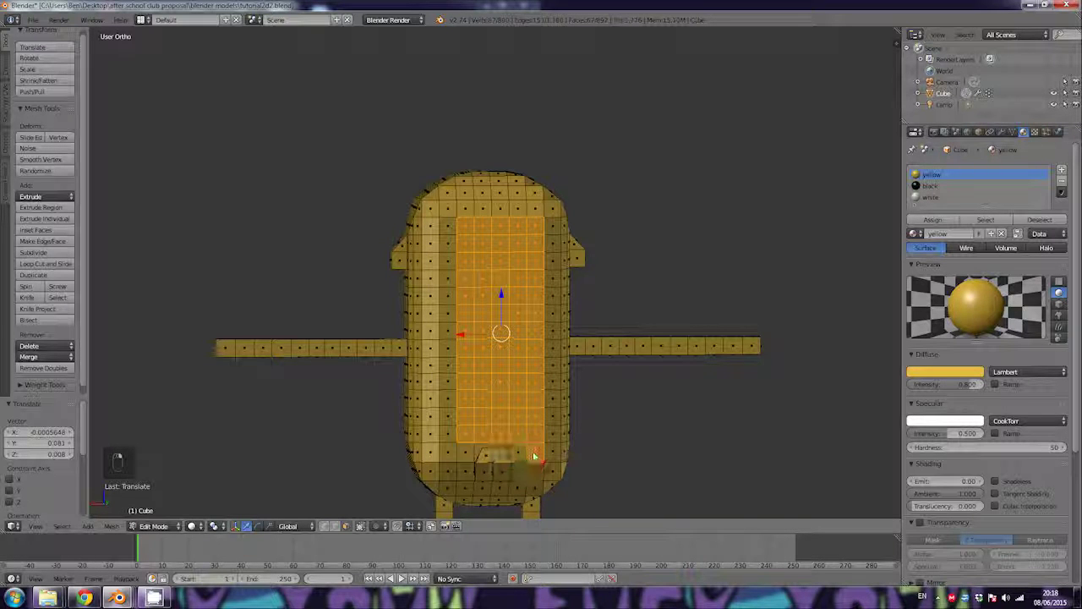
Step: Deselect the back selection's outermost face column on the negative X side and its top face row
right_click(533, 438, "shift")
right_click(531, 426, "shift")
right_click(536, 415, "shift")
right_click(534, 405, "shift")
right_click(534, 389, "shift")
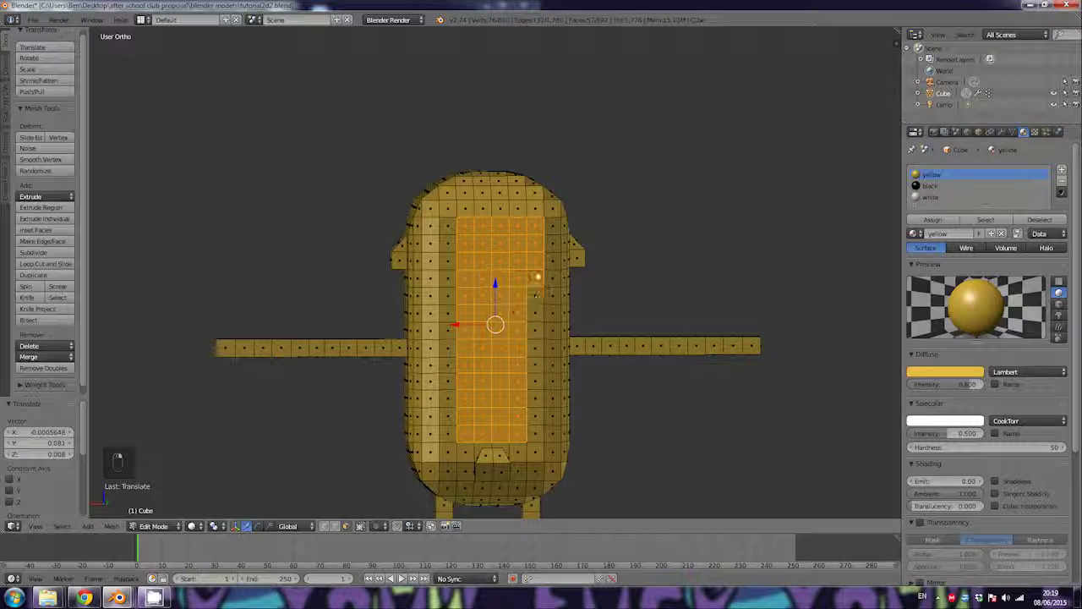
right_click(536, 269, "shift")
right_click(533, 256, "shift")
right_click(532, 233, "shift")
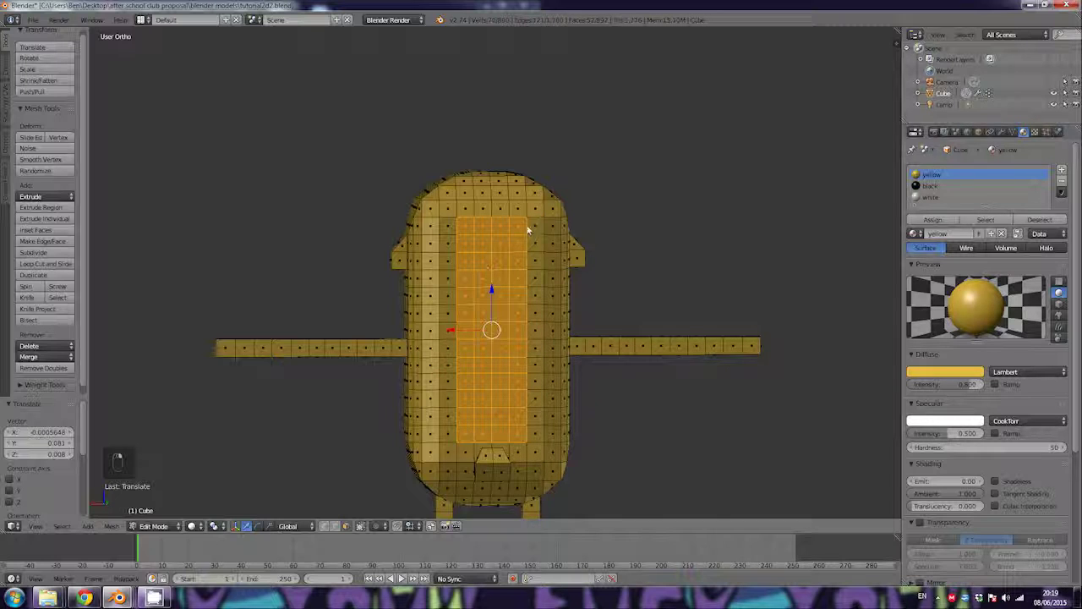
right_click(514, 228, "shift")
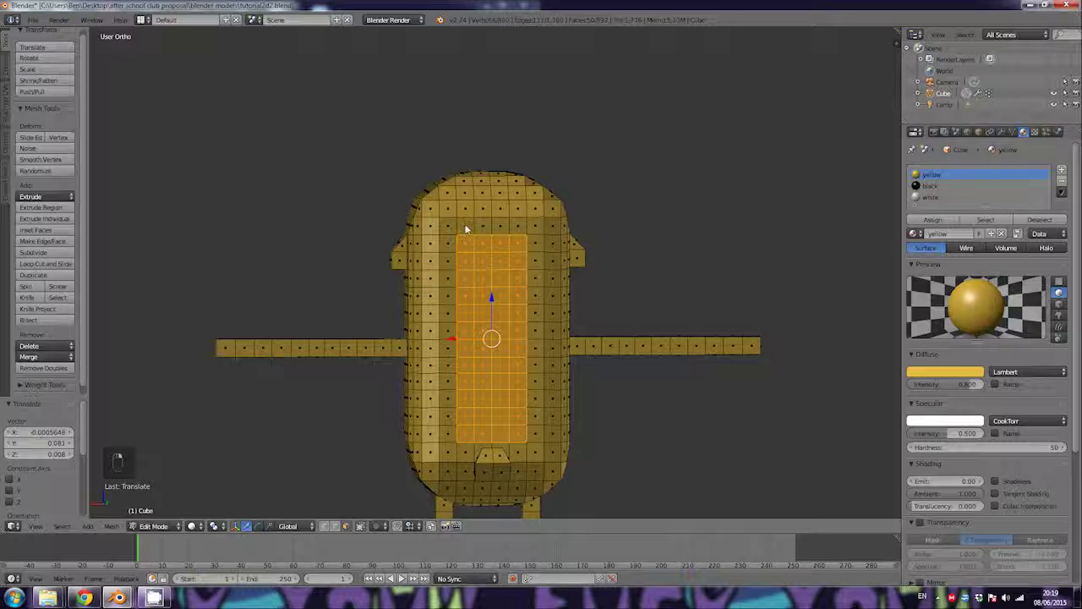
Step: Move the narrowed back selection further outward by about 0.048 in Y and clear the selection
middle_click_drag(509, 266, 376, 272)
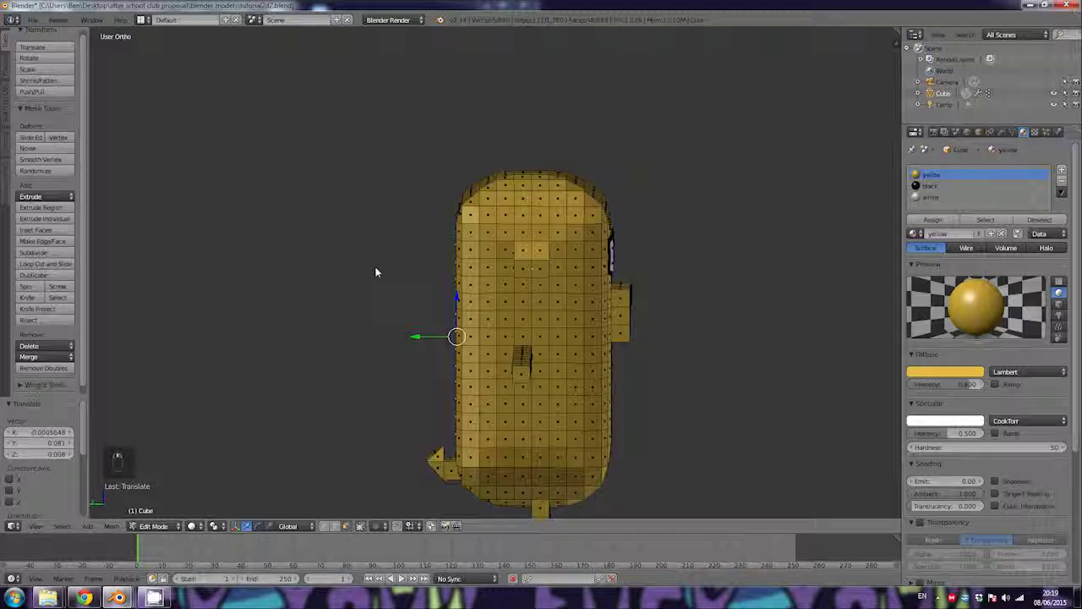
key("g")
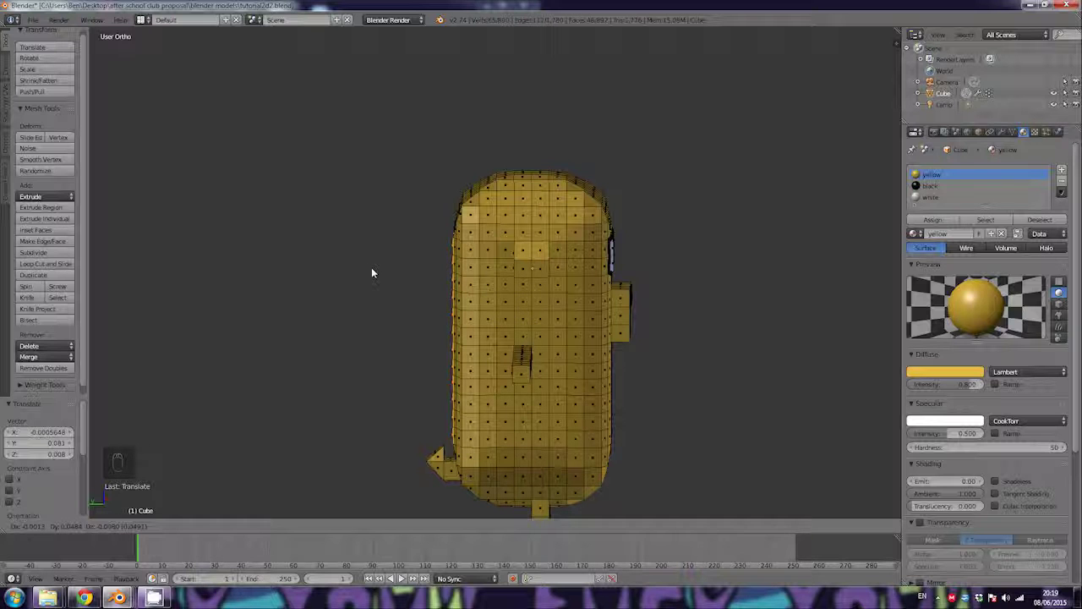
left_click(372, 272)
middle_click_drag(372, 274, 827, 294)
key("a")
Step: Switch to Object Mode and apply smooth shading to the whole character
scroll(692, 304, "down", 4)
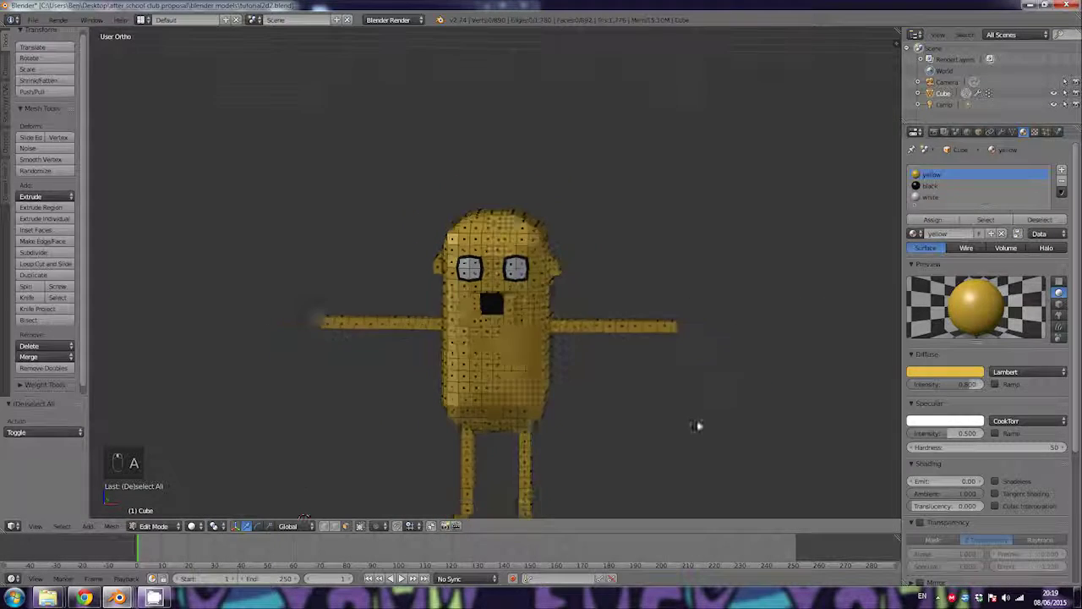
mouse_move(618, 428)
middle_mouse_down()
mouse_move(621, 394)
mouse_move(640, 407)
mouse_move(620, 421)
middle_mouse_up()
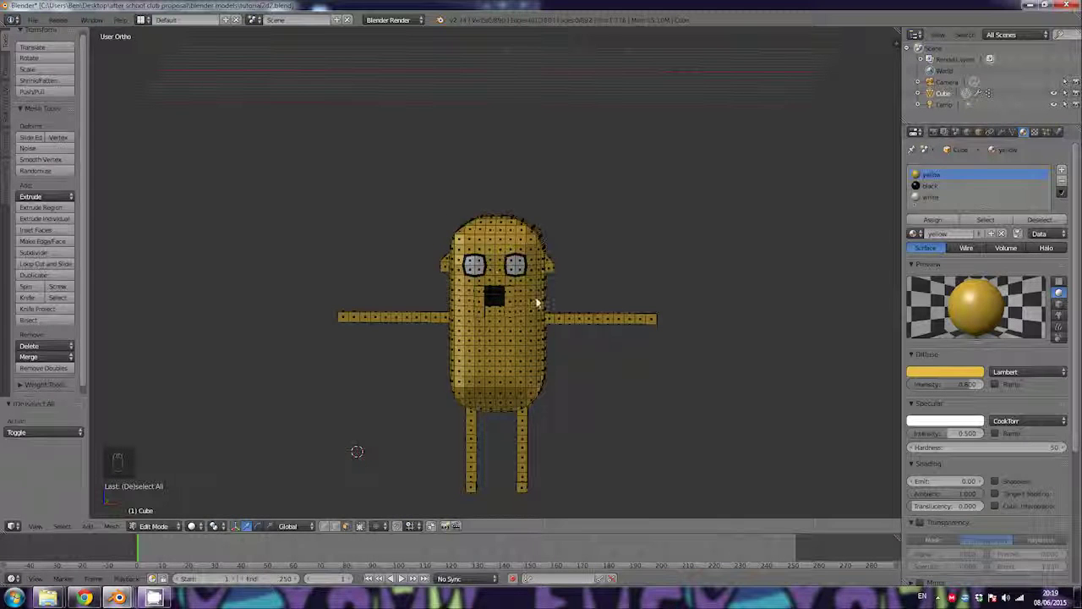
middle_click_drag(454, 328, 449, 268)
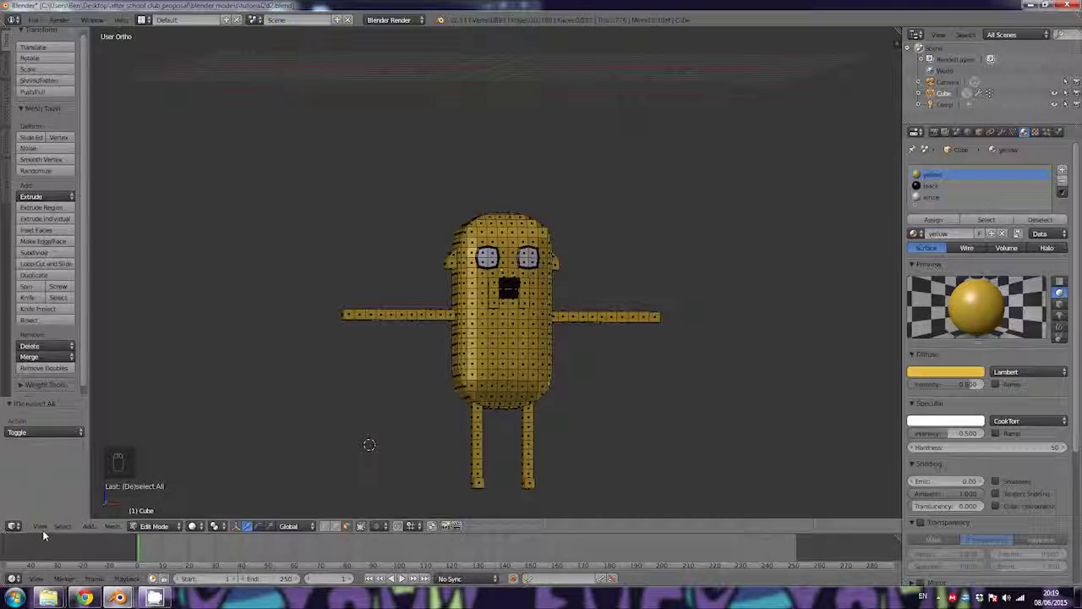
left_click(153, 527)
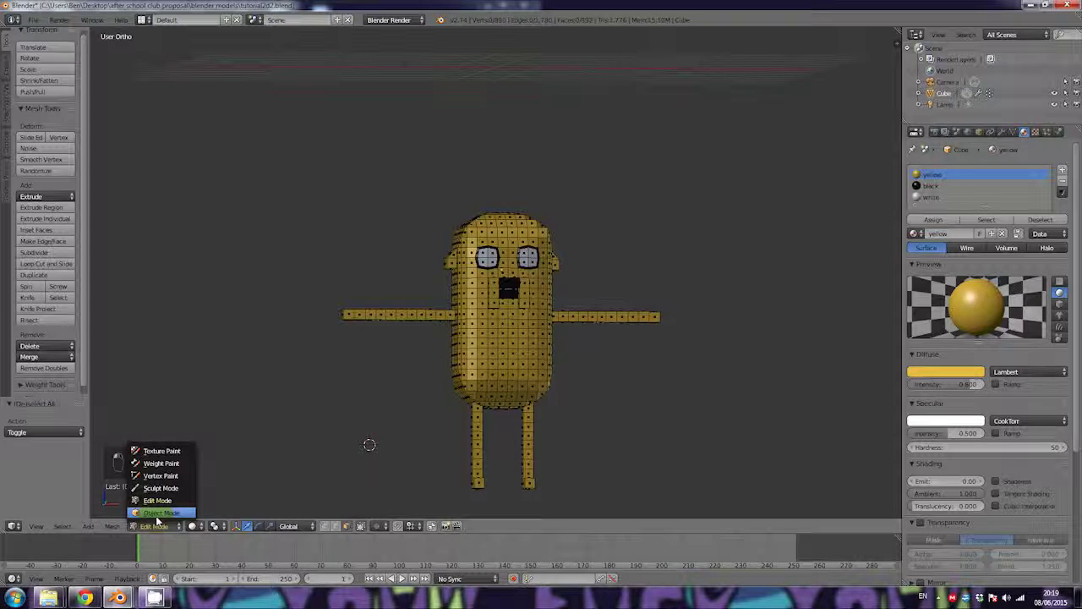
left_click(157, 513)
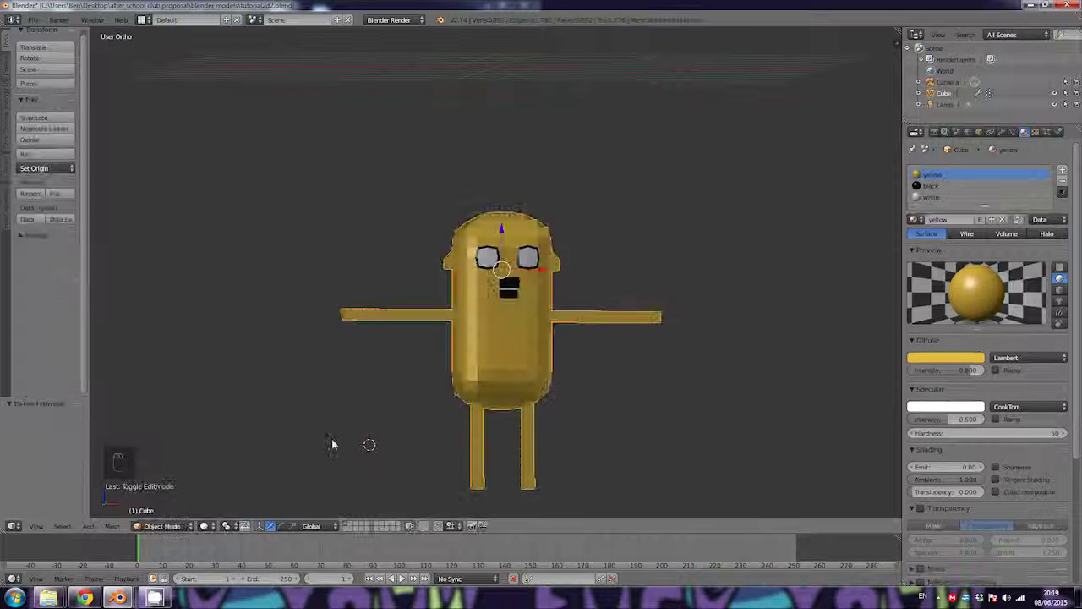
middle_click_drag(523, 333, 493, 351)
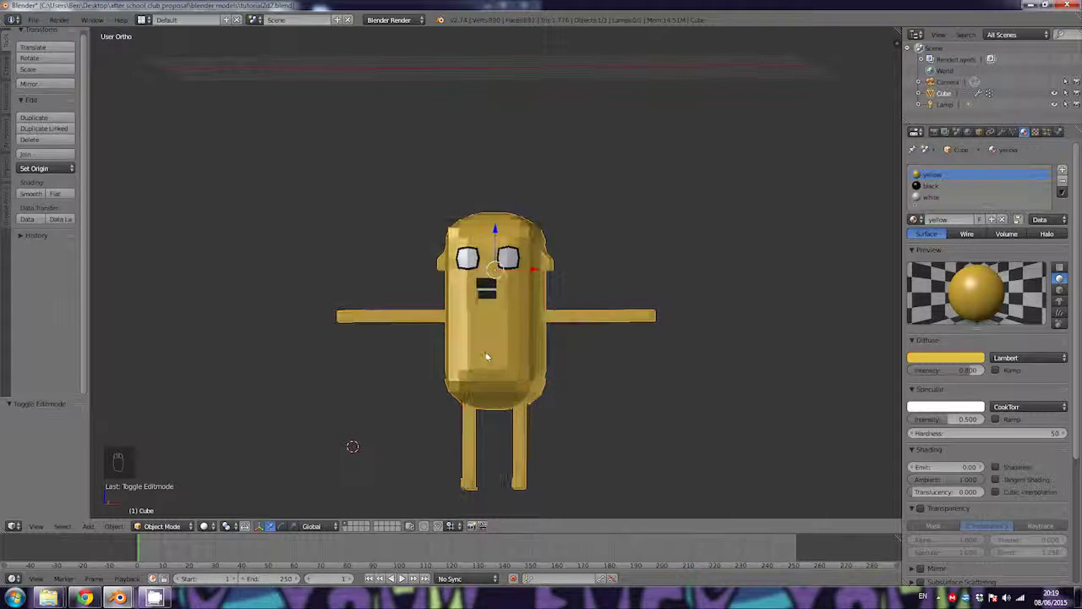
left_click(31, 195)
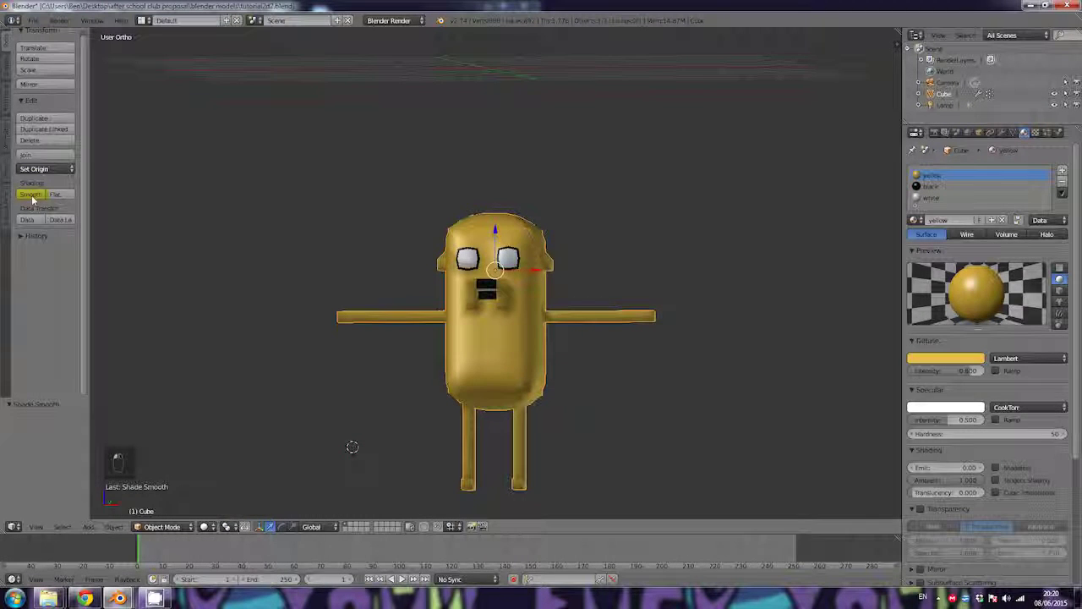
middle_click_drag(443, 313, 440, 226)
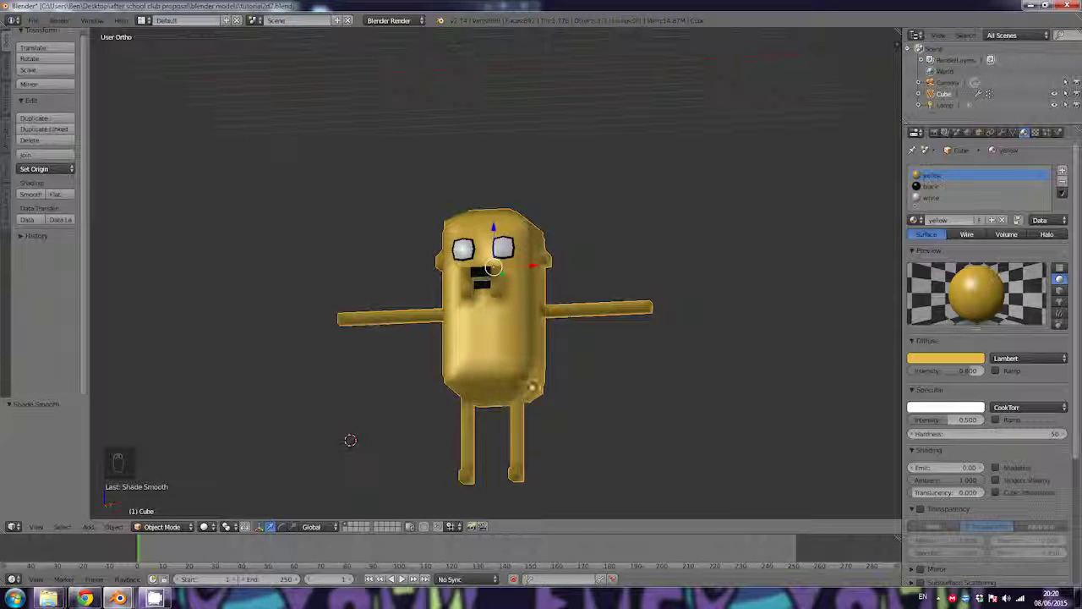
middle_click_drag(534, 372, 554, 392)
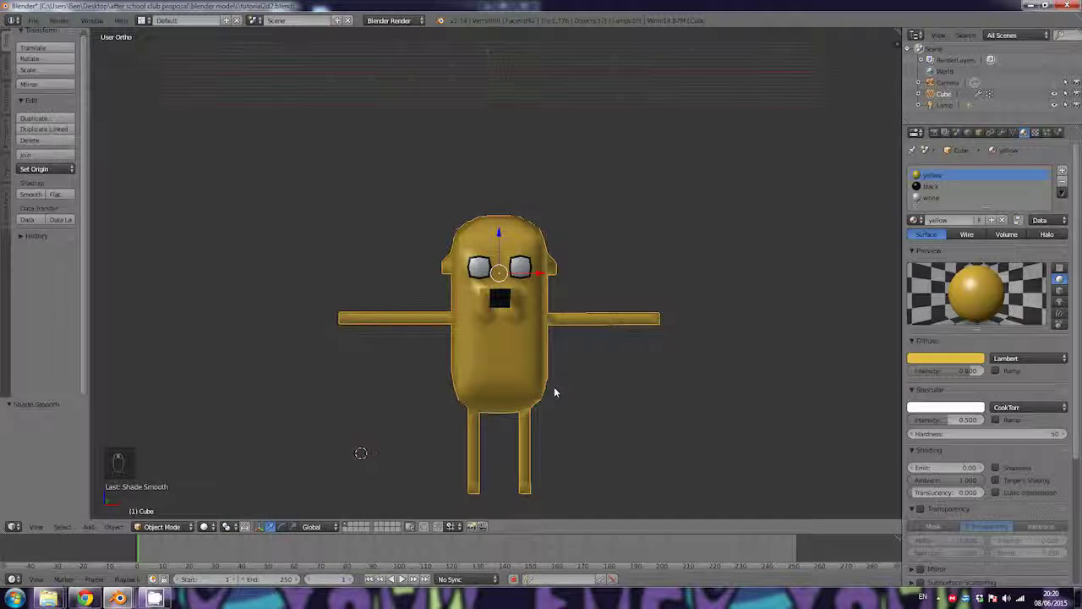
Step: Add a Subdivision Surface modifier to the character and set its view subdivisions to 2
left_click(1002, 133)
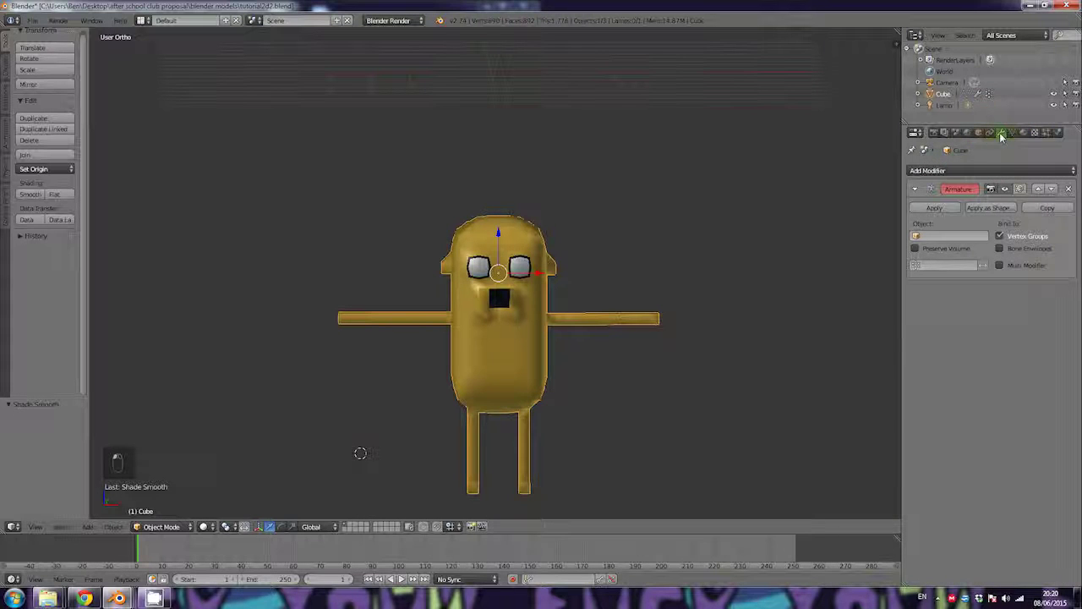
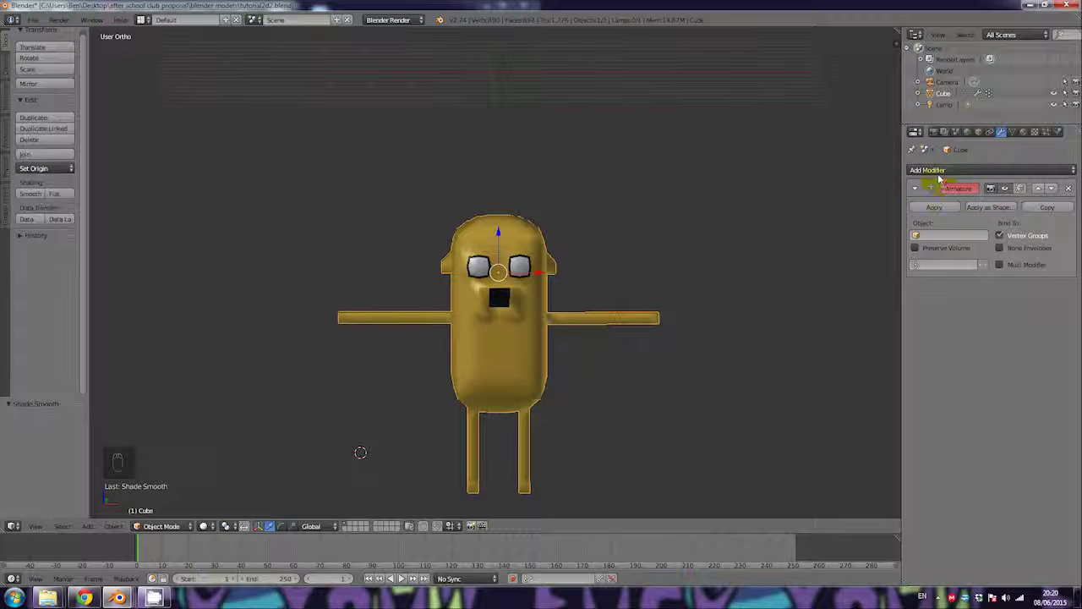
left_click(934, 171)
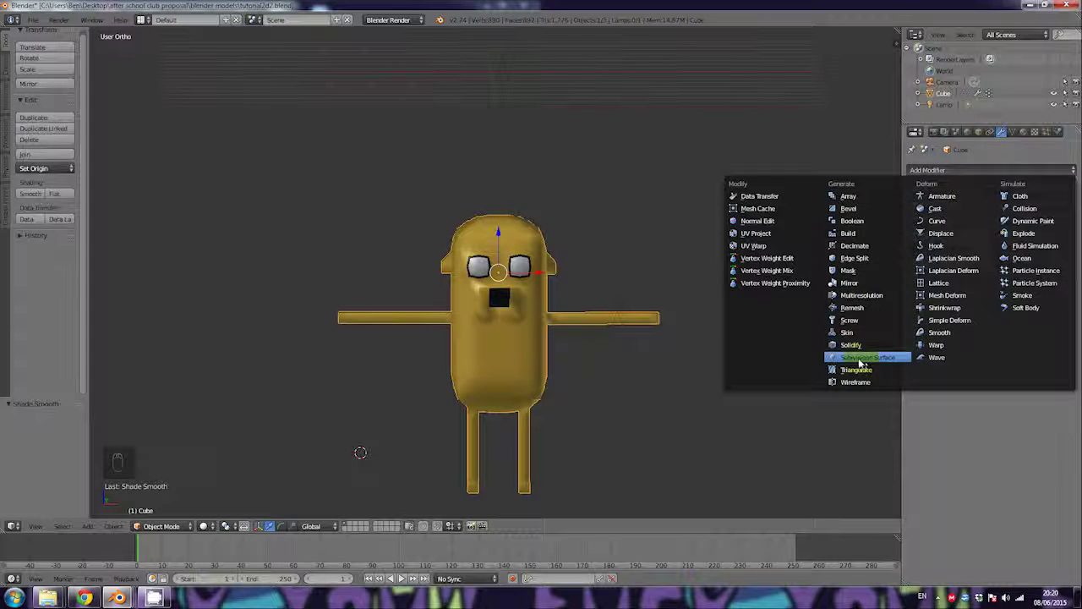
left_click(871, 358)
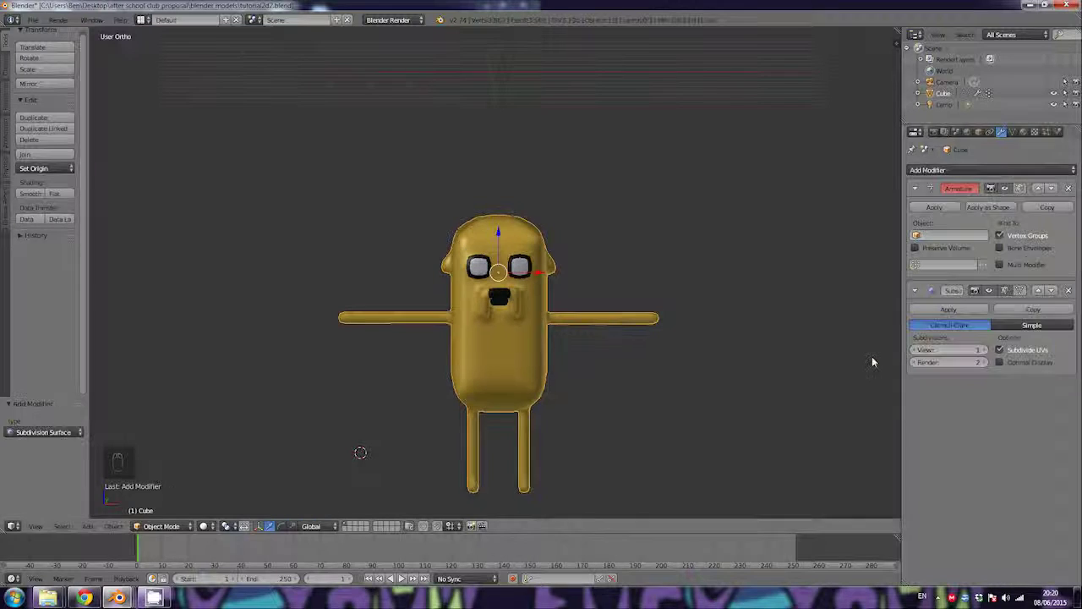
left_click(985, 351)
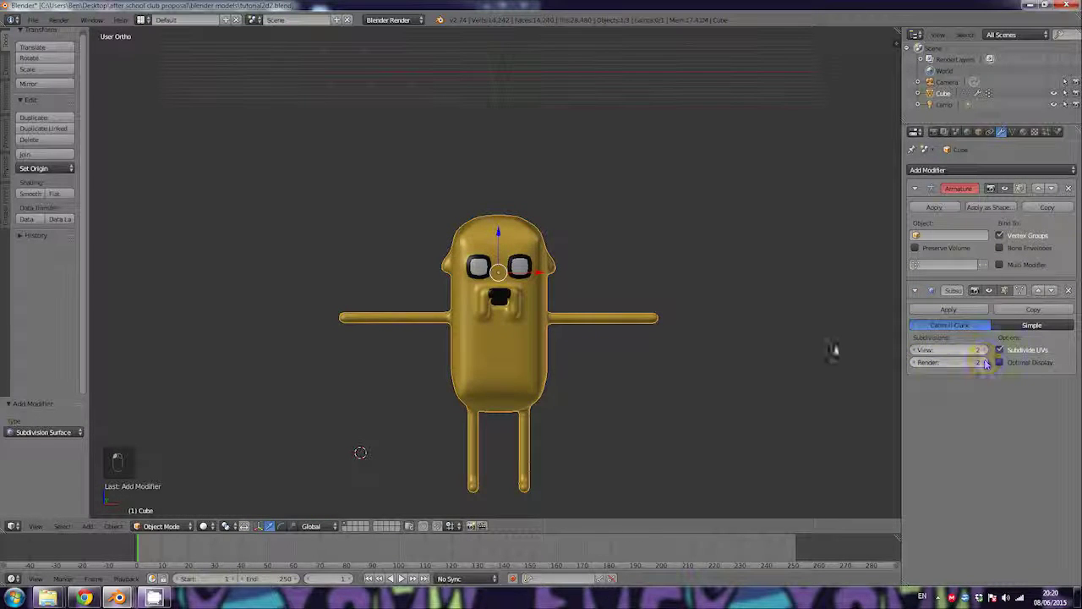
mouse_move(647, 367)
middle_mouse_down()
mouse_move(586, 357)
mouse_move(594, 324)
mouse_move(669, 331)
mouse_move(698, 355)
mouse_move(766, 360)
mouse_move(633, 355)
middle_mouse_up()
left_click(34, 193)
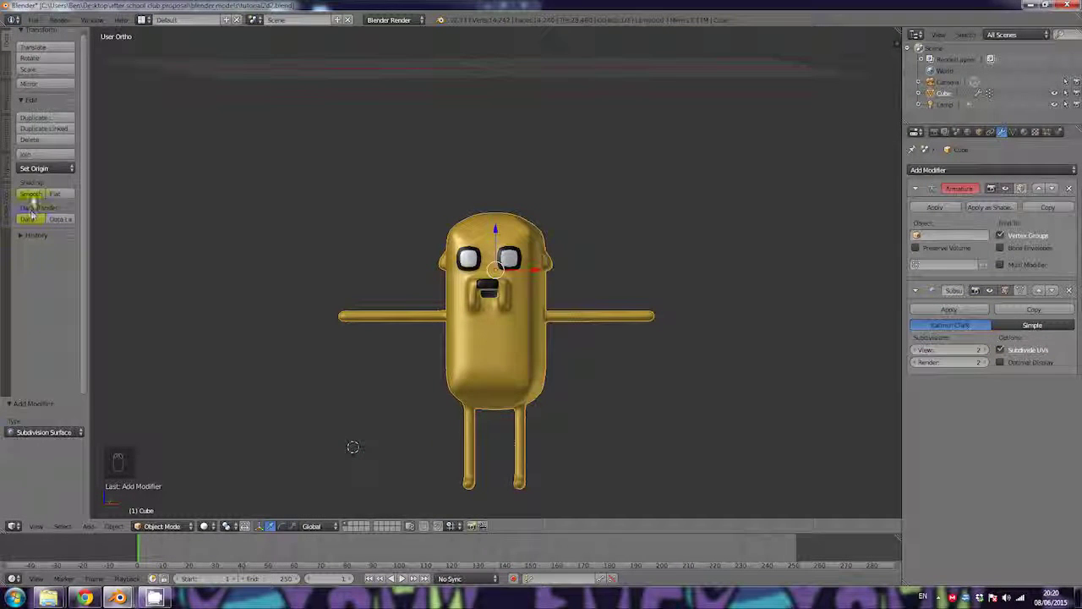
middle_click_drag(354, 446, 368, 419)
middle_click_drag(515, 331, 358, 450)
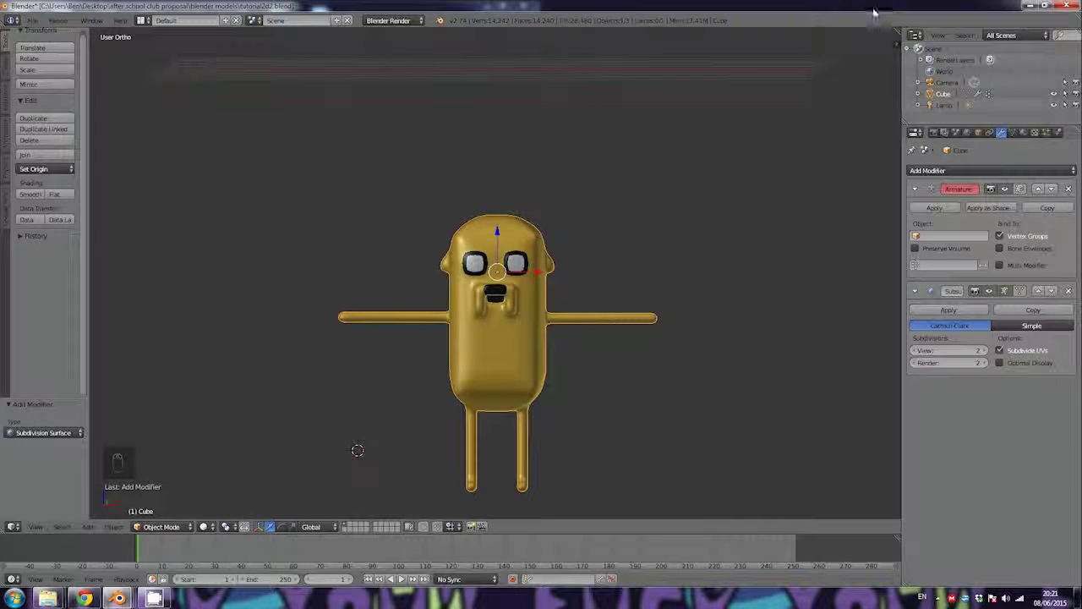
middle_click_drag(575, 256, 603, 273)
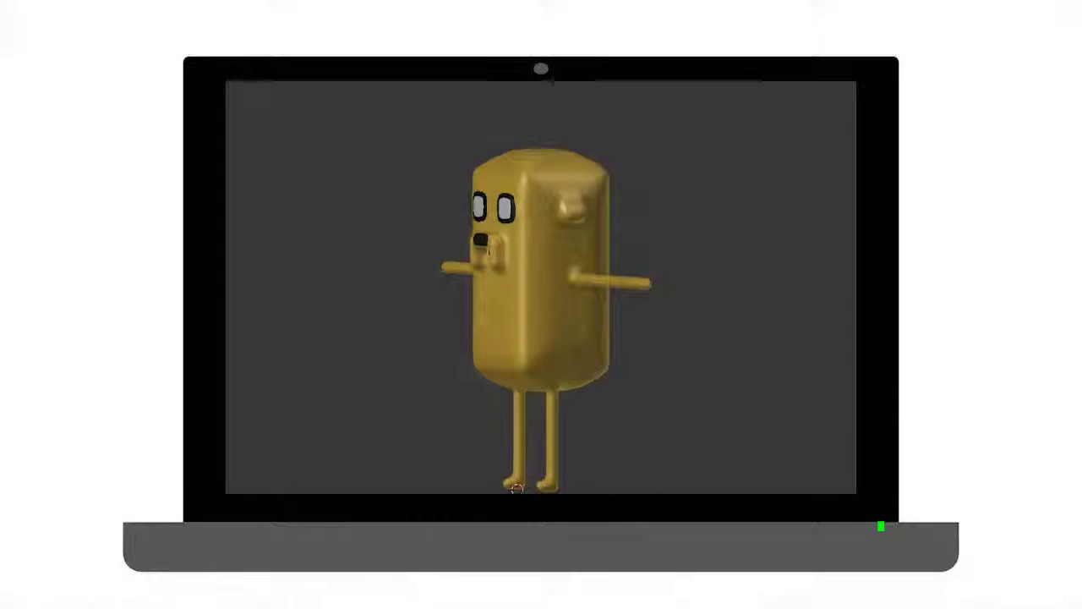